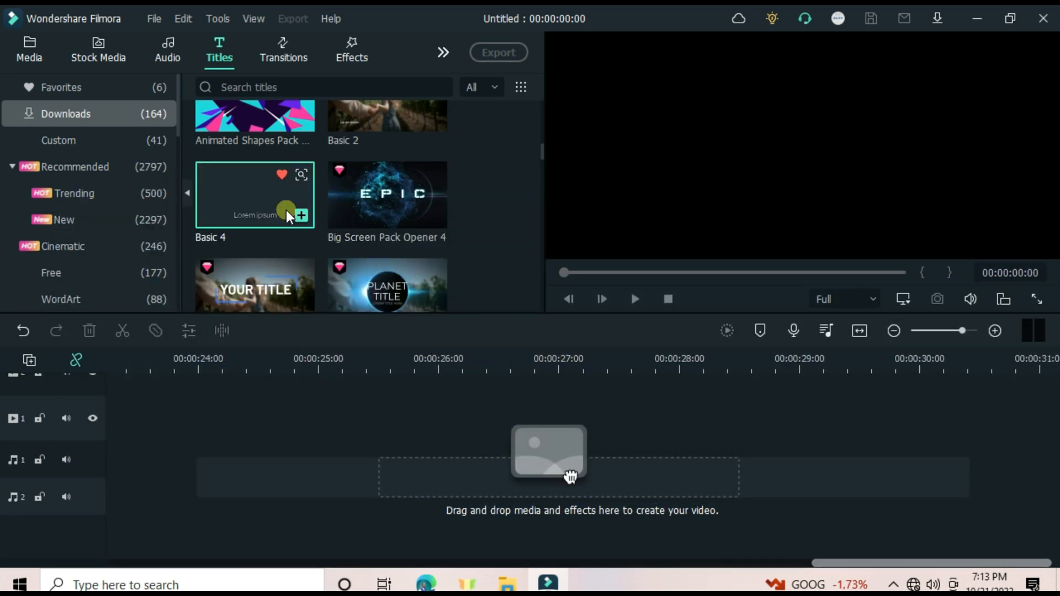
Step: Place the Basic 4 title on the first video track at 25 seconds and paste a copy directly above it on the second track
{"action": "left_click_drag", "start_coordinate": [289, 209], "coordinate": [261, 481]}
{"action": "left_click_drag", "start_coordinate": [338, 425], "coordinate": [381, 471]}
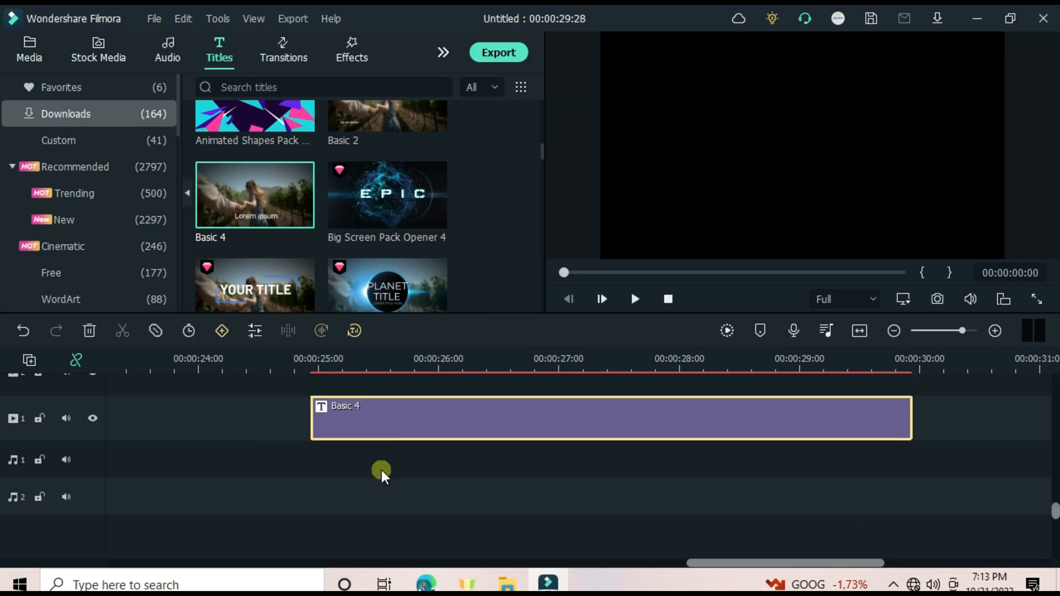
{"action": "right_click", "coordinate": [381, 476]}
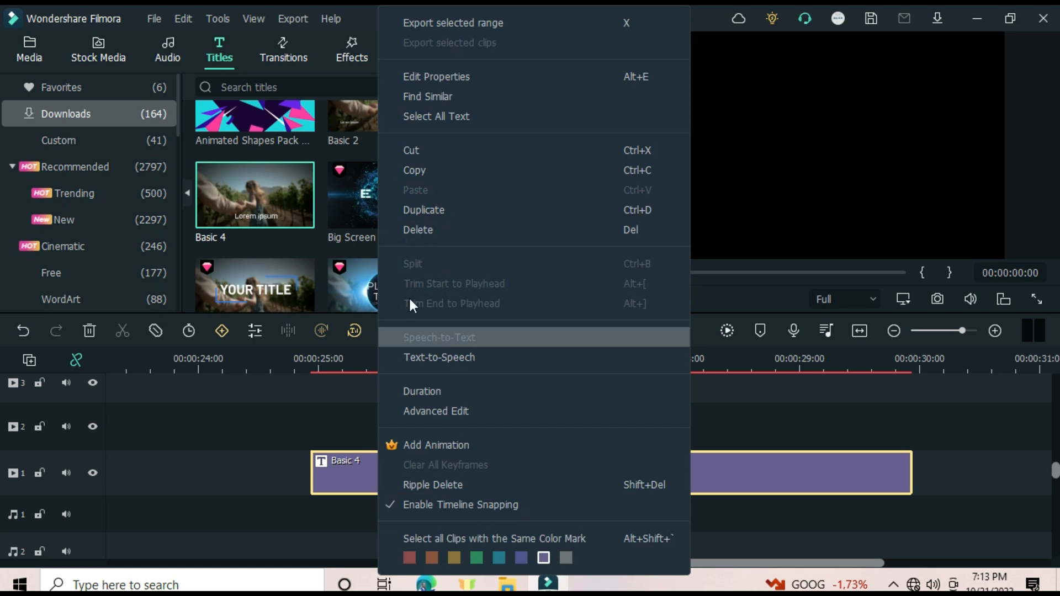
{"action": "left_click", "coordinate": [421, 172]}
{"action": "left_click", "coordinate": [318, 360]}
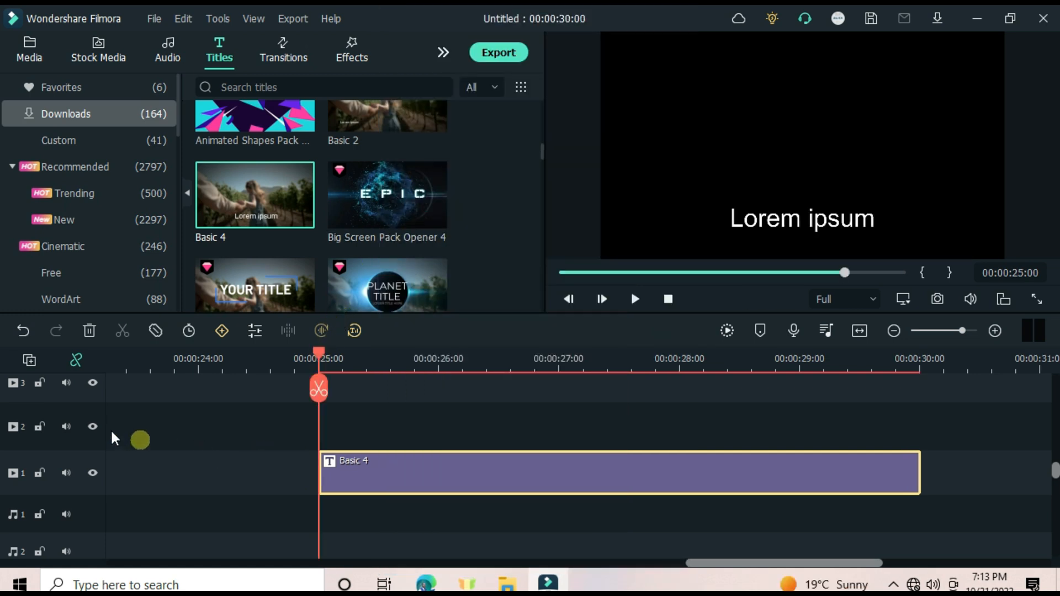
{"action": "left_click", "coordinate": [55, 409]}
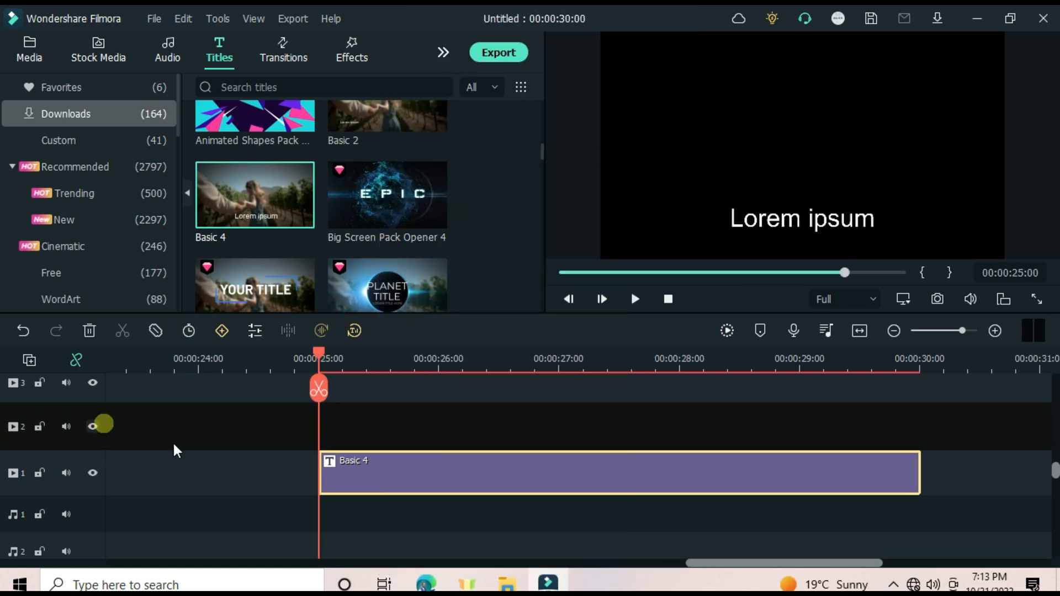
{"action": "scroll", "coordinate": [379, 422], "scroll_direction": "up", "scroll_amount": 1}
{"action": "right_click", "coordinate": [379, 422]}
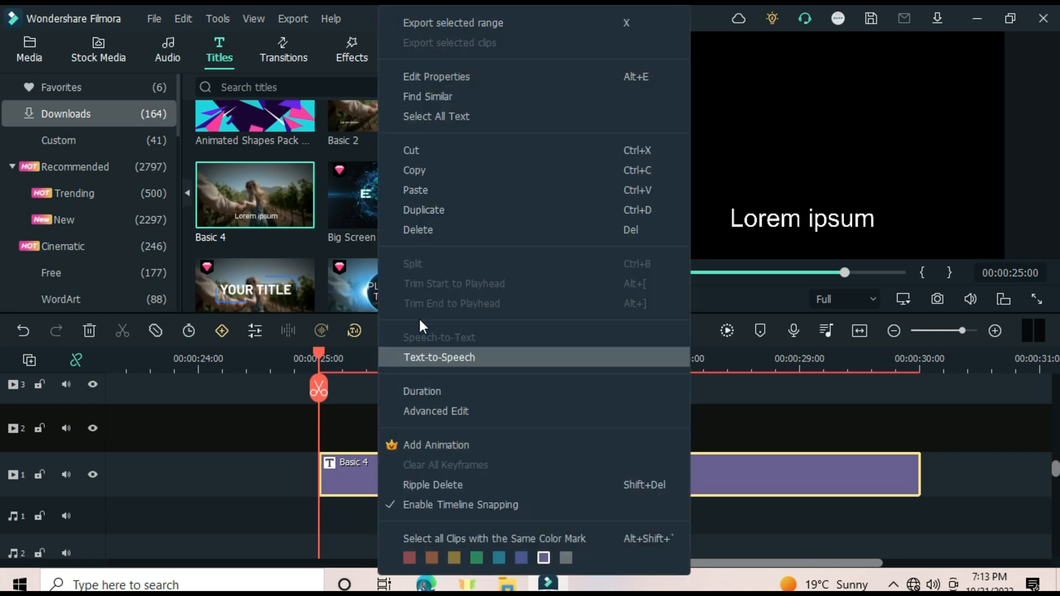
{"action": "left_click", "coordinate": [452, 189]}
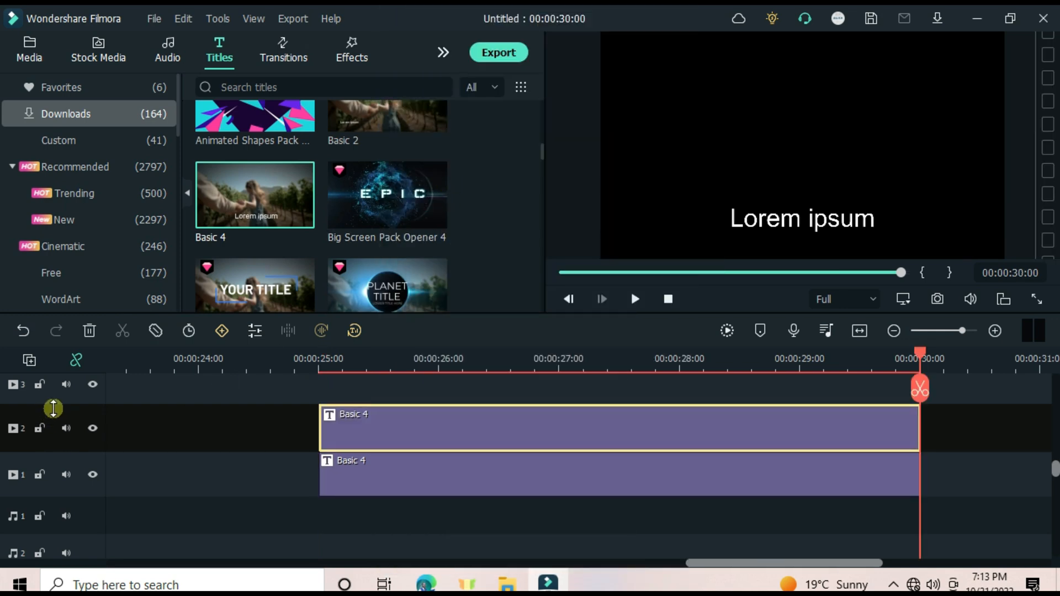
Step: Open the first-track title in the advanced text editor and delete its Lorem ipsum text
{"action": "double_click", "coordinate": [402, 464]}
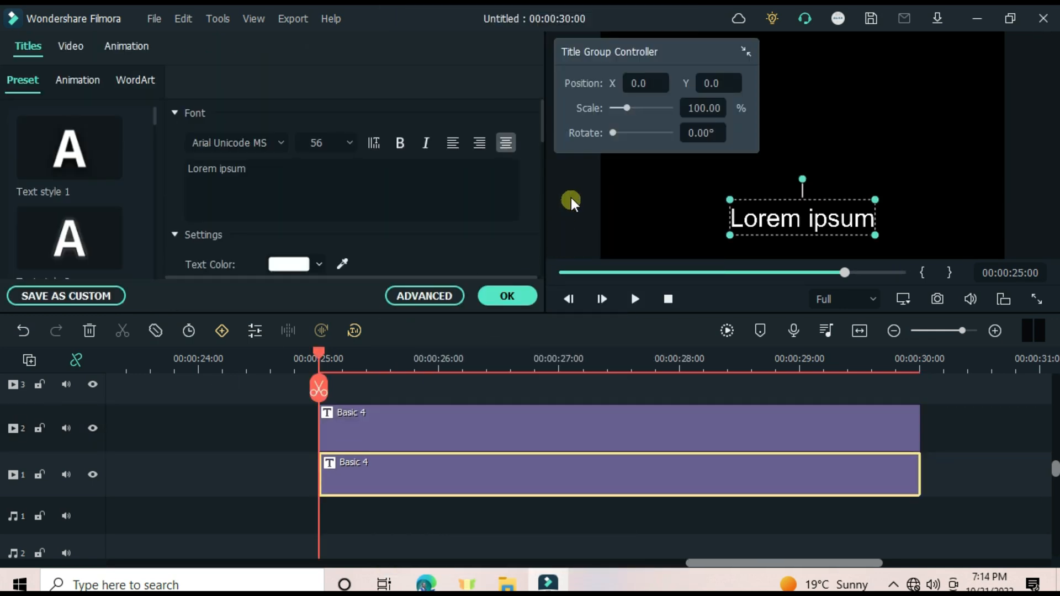
{"action": "left_click", "coordinate": [413, 296]}
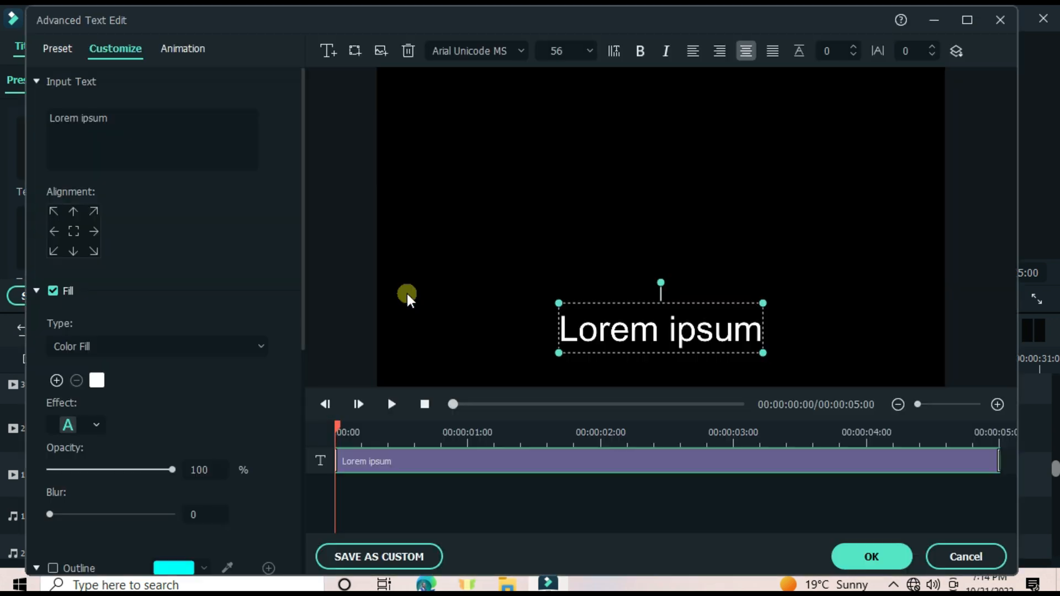
{"action": "double_click", "coordinate": [628, 329]}
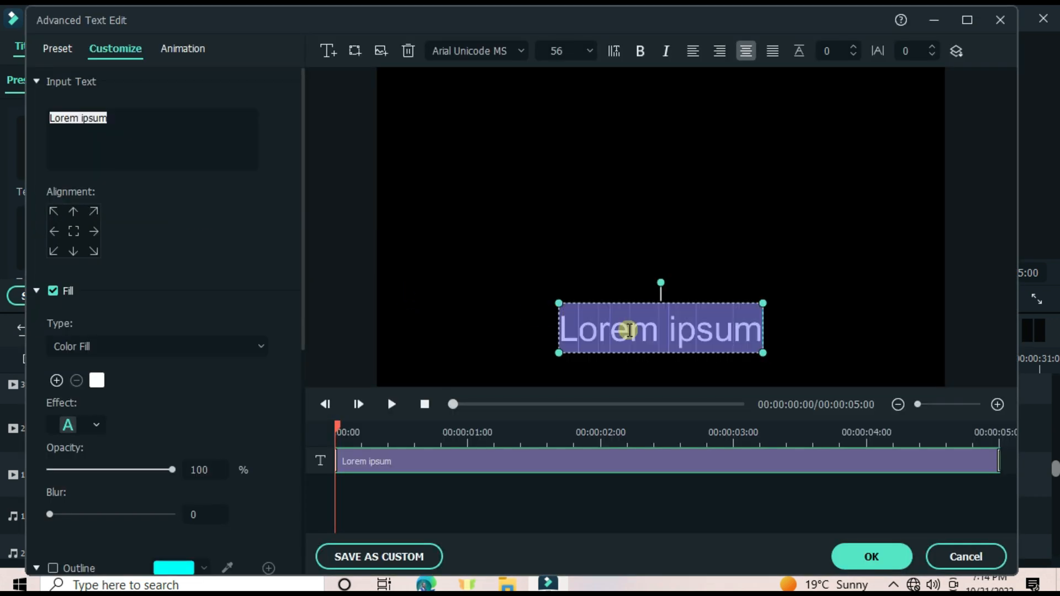
{"action": "key", "text": "BackSpace"}
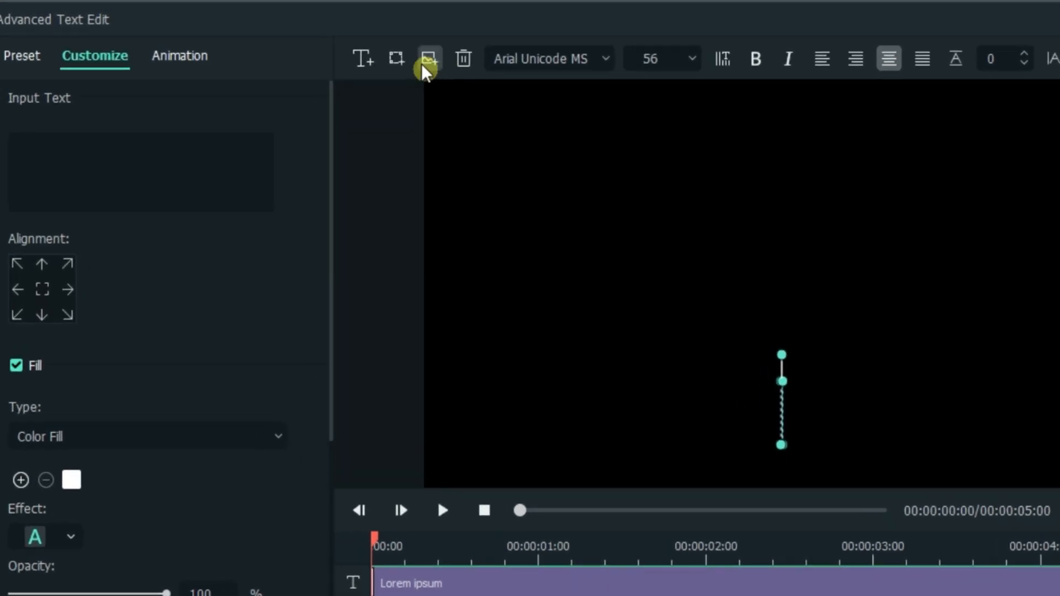
Step: Add a square shape to the title and clear its TEXT HERE placeholder
{"action": "left_click", "coordinate": [354, 51]}
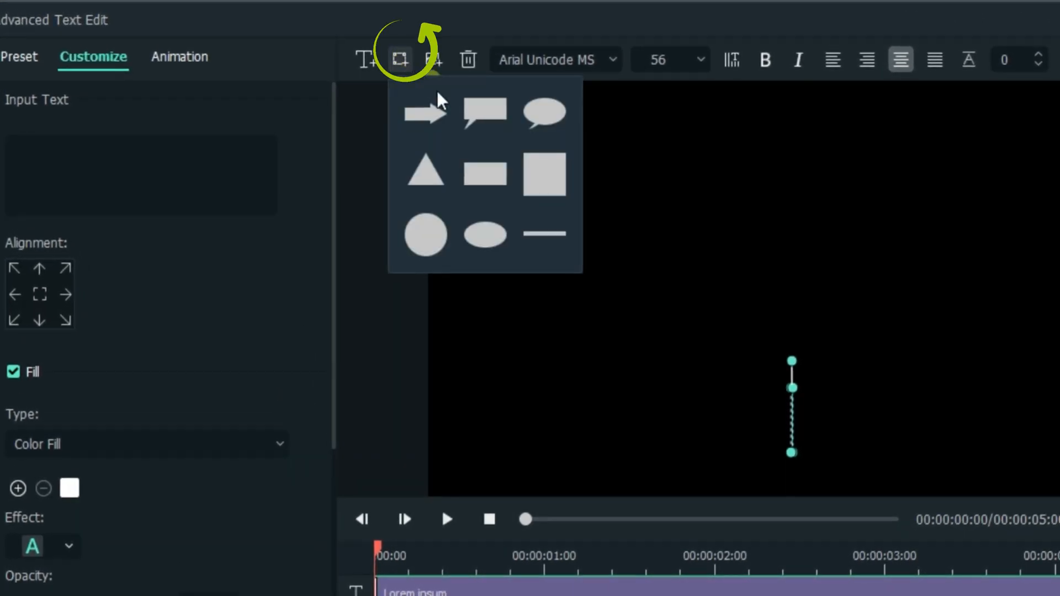
{"action": "left_click", "coordinate": [540, 189]}
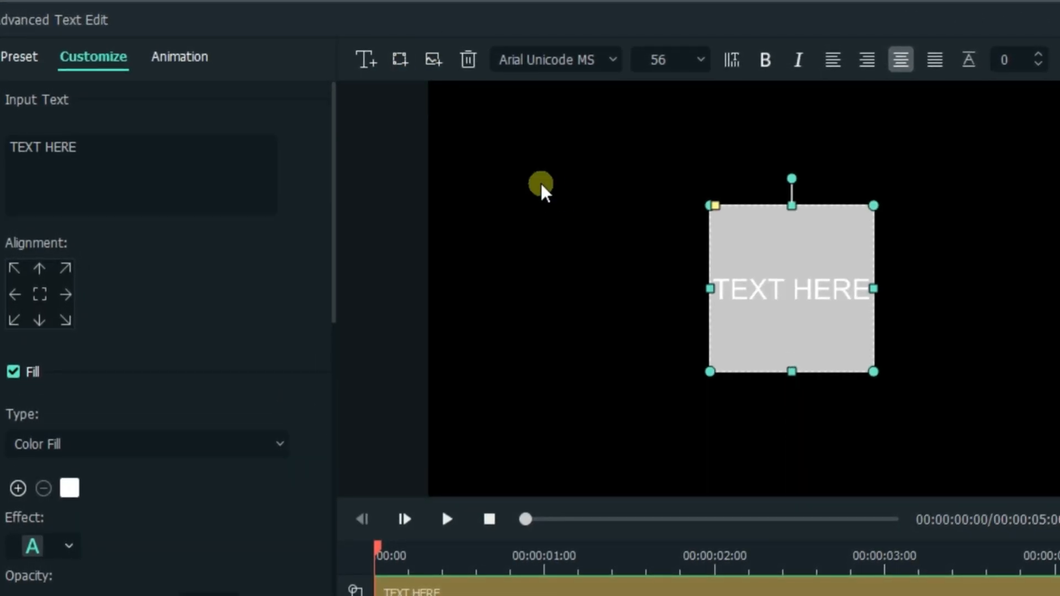
{"action": "double_click", "coordinate": [808, 291]}
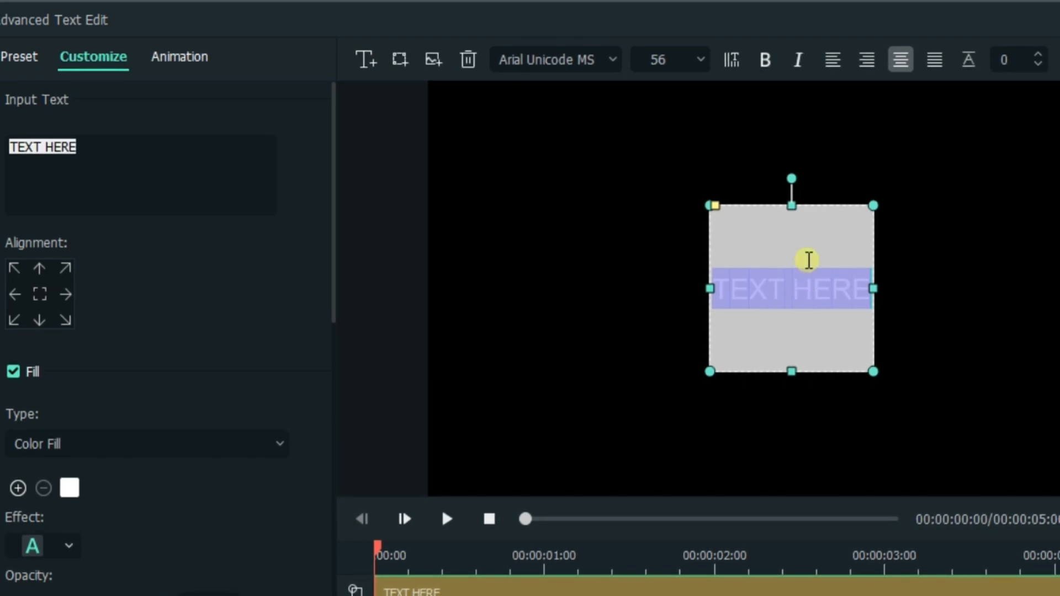
{"action": "key", "text": "BackSpace"}
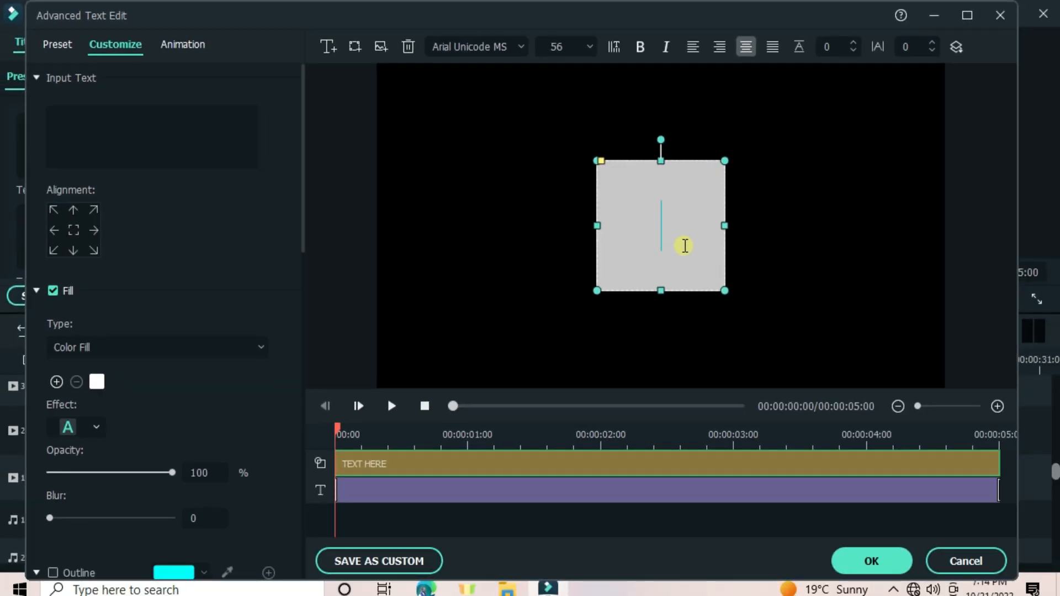
Step: Move and stretch the square so that it covers the entire video frame
{"action": "left_click", "coordinate": [891, 303]}
{"action": "left_click", "coordinate": [821, 288]}
{"action": "left_click_drag", "start_coordinate": [683, 225], "coordinate": [957, 139]}
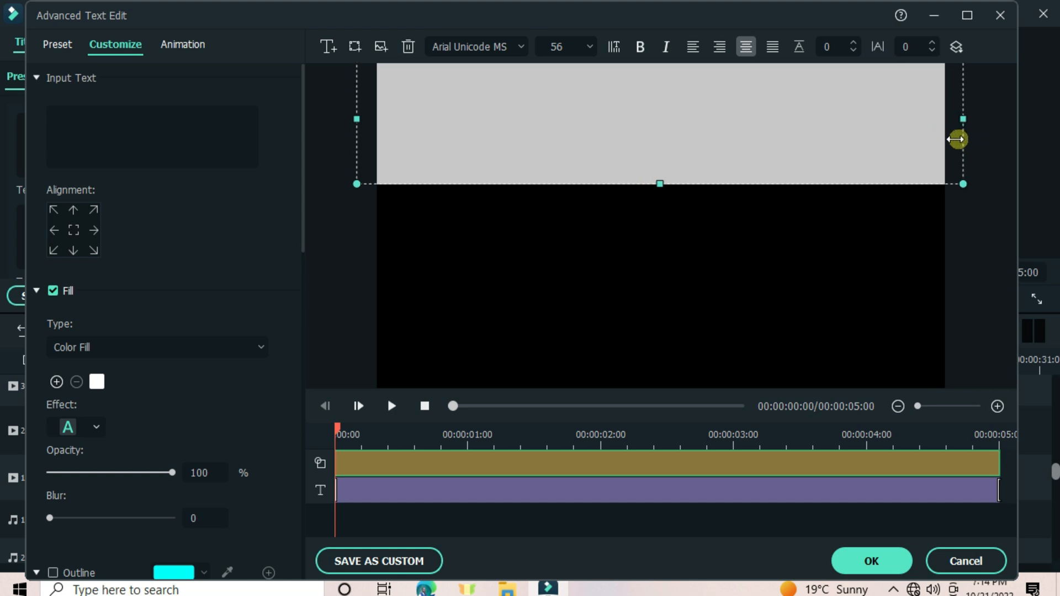
{"action": "left_click_drag", "start_coordinate": [645, 182], "coordinate": [634, 394]}
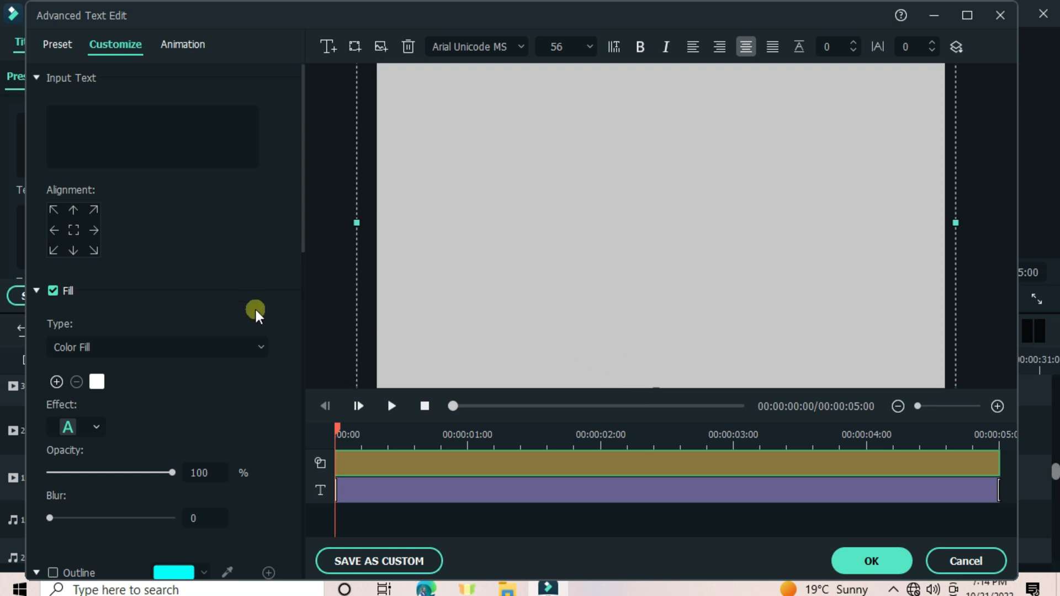
Step: Switch the square's shape fill to Gradient Fill and set the first gradient colour to lime green #c6ff0a
{"action": "scroll", "coordinate": [255, 309], "scroll_direction": "down", "scroll_amount": 8}
{"action": "scroll", "coordinate": [227, 353], "scroll_direction": "down", "scroll_amount": 4}
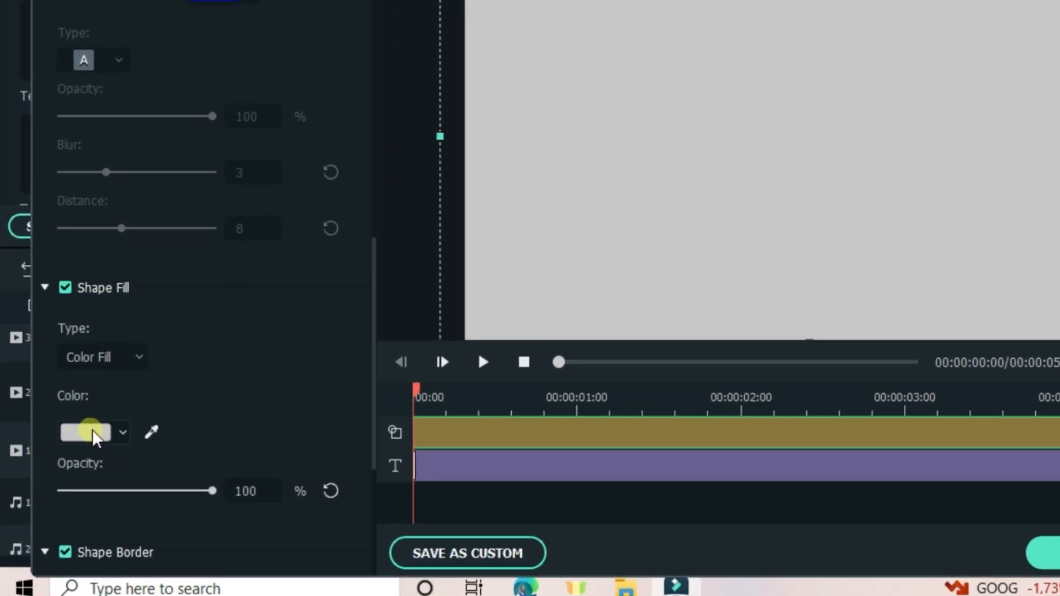
{"action": "left_click", "coordinate": [72, 464]}
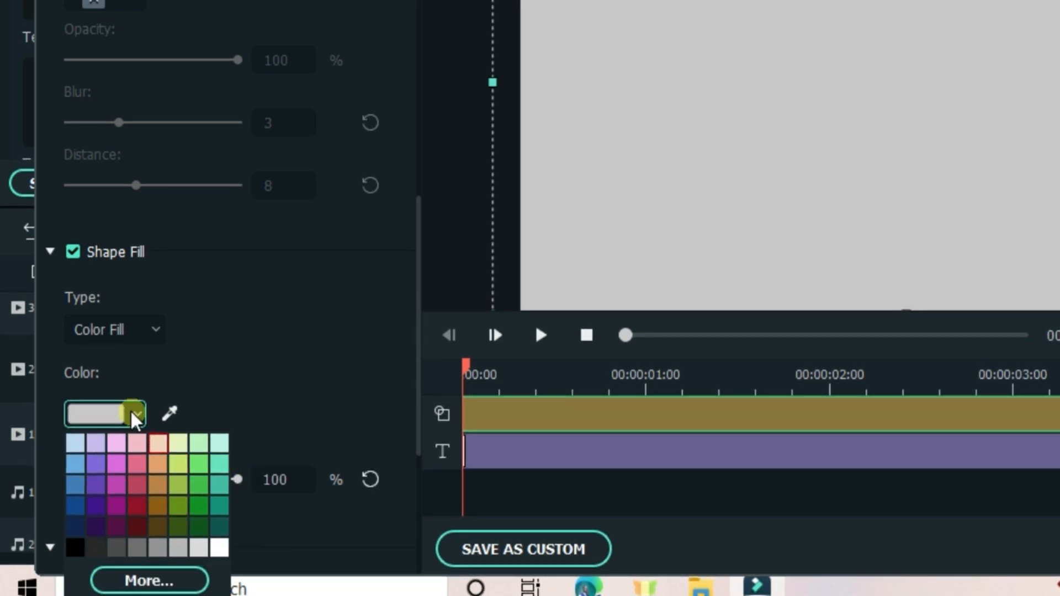
{"action": "left_click", "coordinate": [124, 328]}
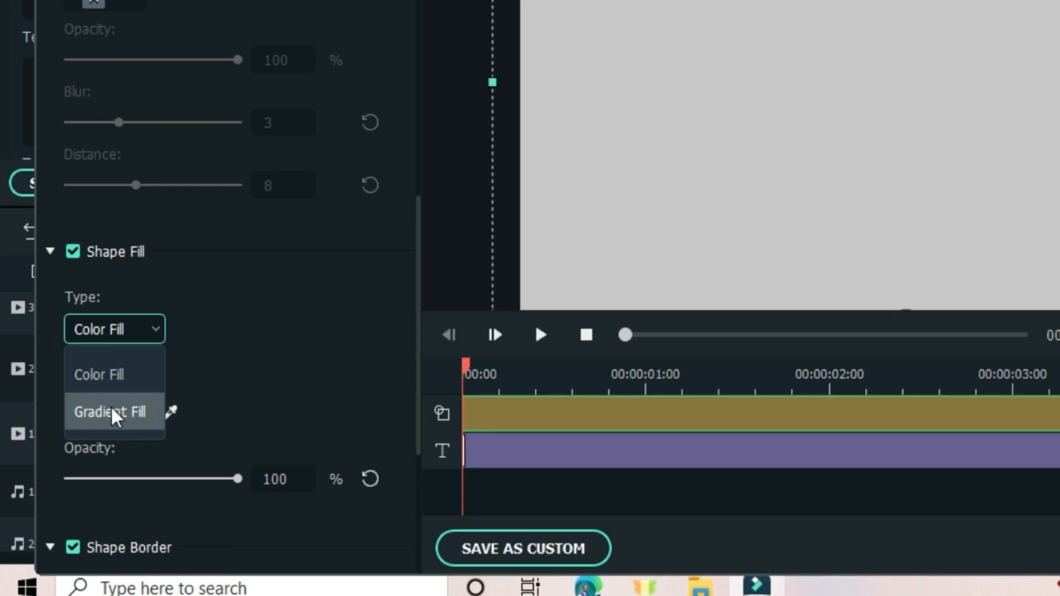
{"action": "left_click", "coordinate": [112, 409]}
{"action": "left_click", "coordinate": [107, 402]}
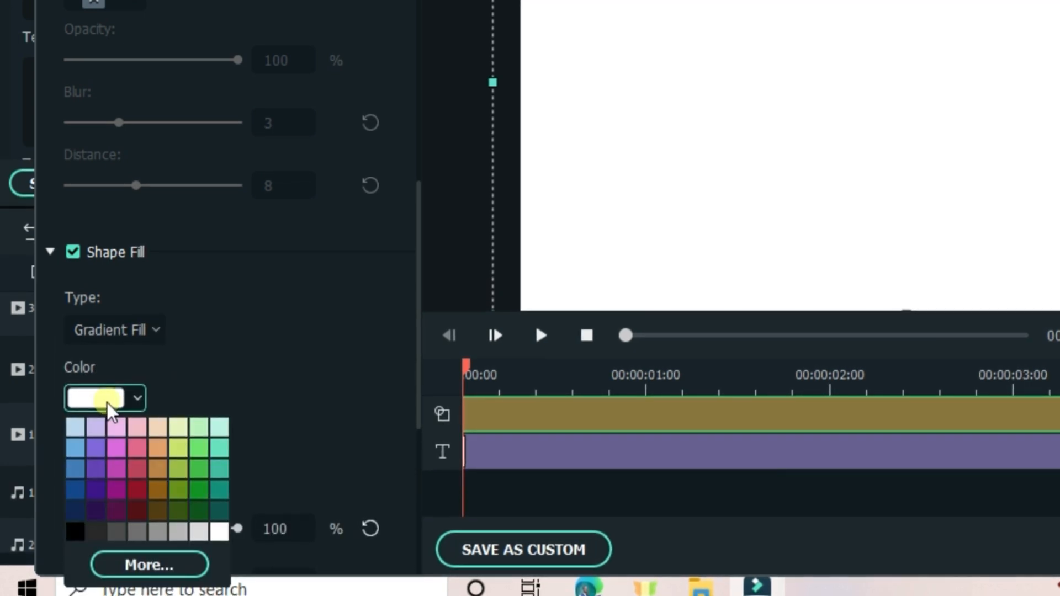
{"action": "left_click", "coordinate": [151, 566]}
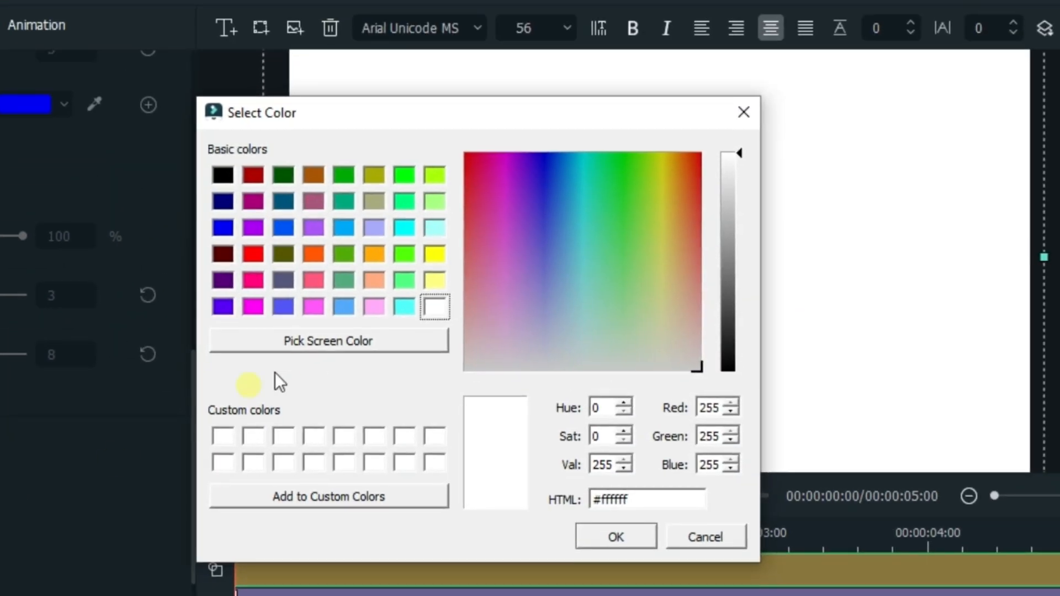
{"action": "left_click_drag", "start_coordinate": [657, 160], "coordinate": [653, 161]}
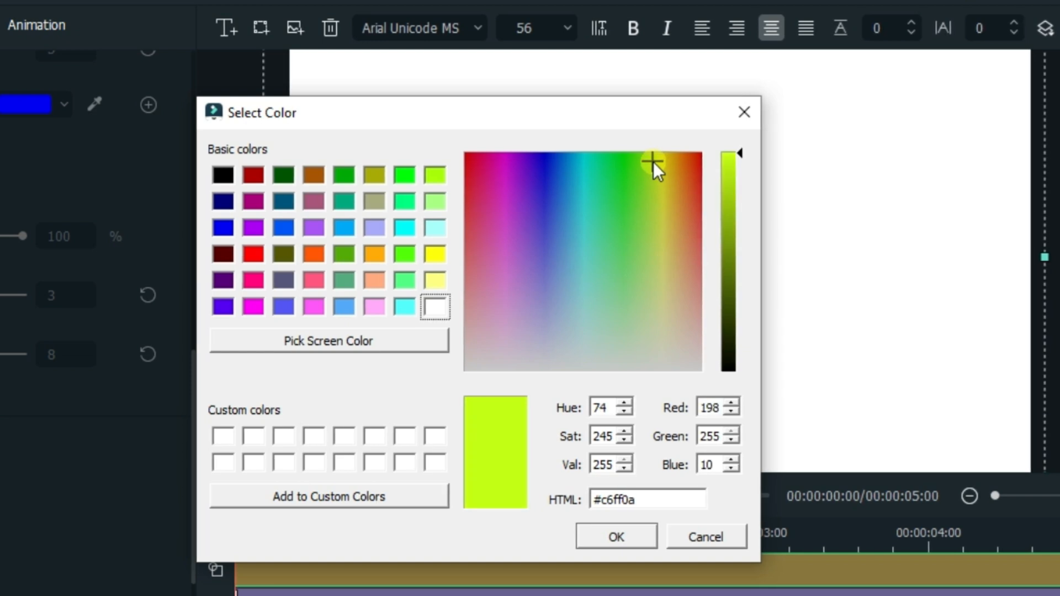
{"action": "left_click", "coordinate": [631, 535]}
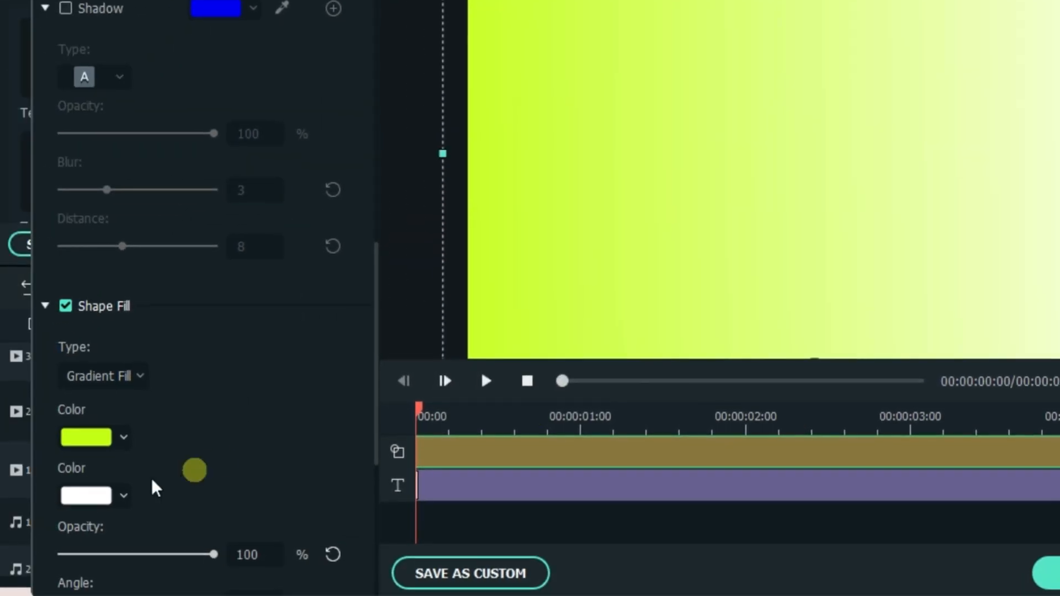
Step: Set the second colour of the shape's gradient fill to orange #ff640a
{"action": "scroll", "coordinate": [91, 500], "scroll_direction": "down", "scroll_amount": 3}
{"action": "left_click", "coordinate": [123, 370]}
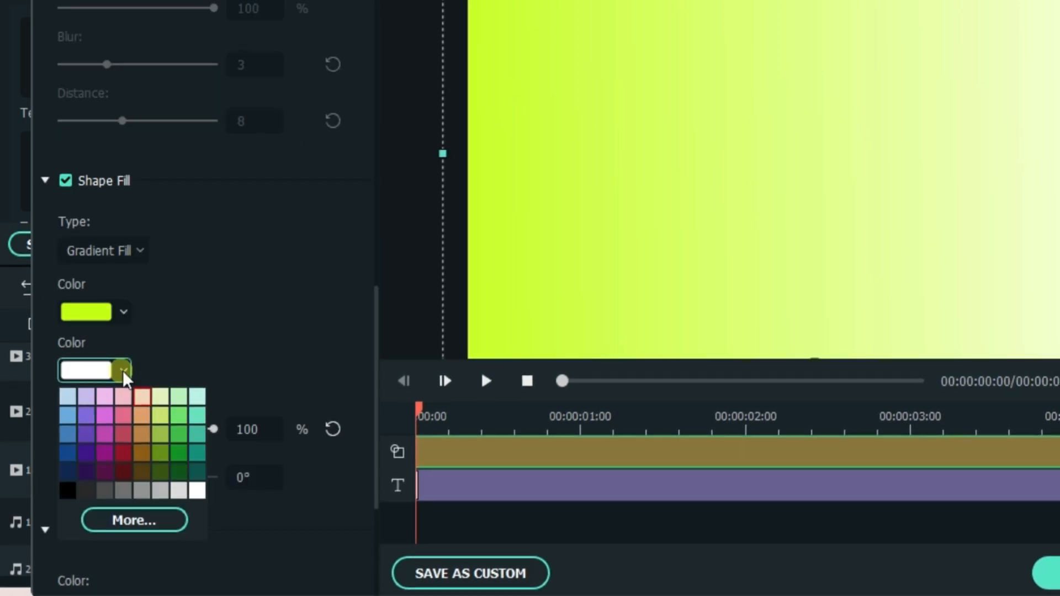
{"action": "left_click", "coordinate": [145, 523]}
{"action": "left_click_drag", "start_coordinate": [844, 66], "coordinate": [846, 61]}
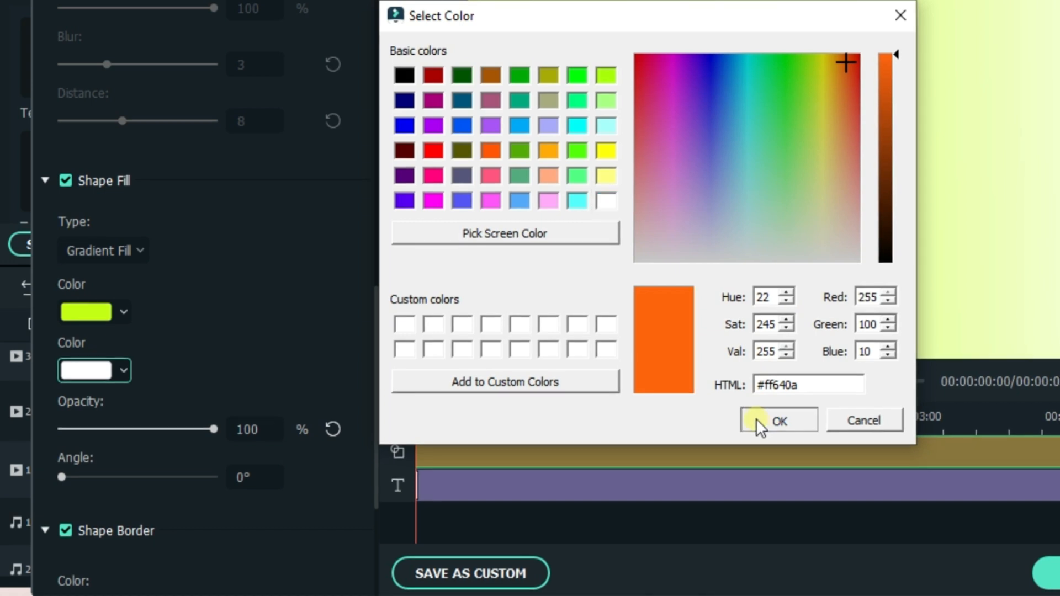
{"action": "left_click", "coordinate": [757, 419]}
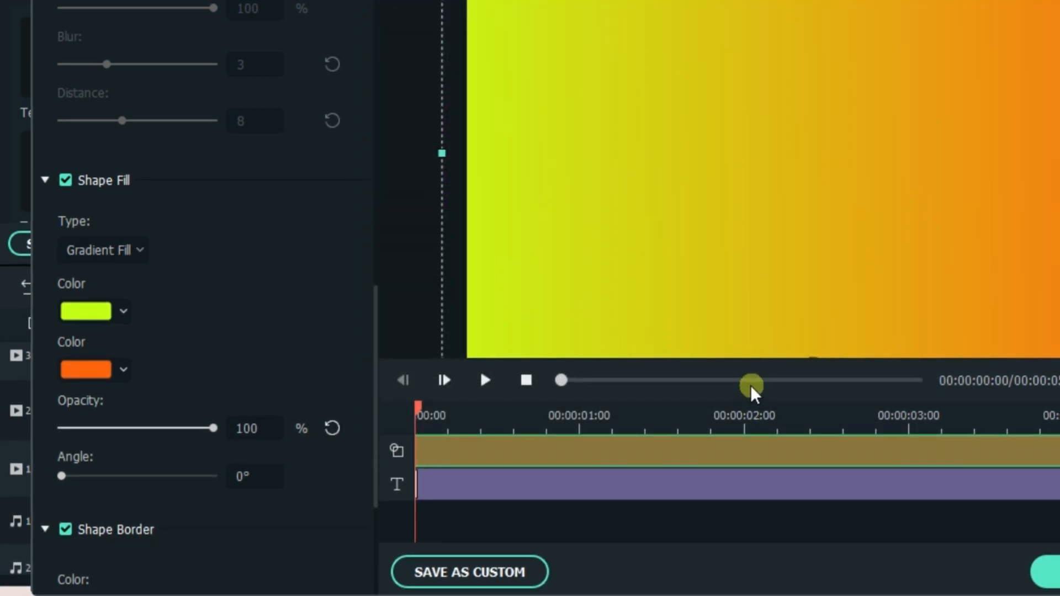
Step: Set the gradient angle of the shape fill to 68° and apply the advanced text edits
{"action": "scroll", "coordinate": [287, 338], "scroll_direction": "down", "scroll_amount": 2}
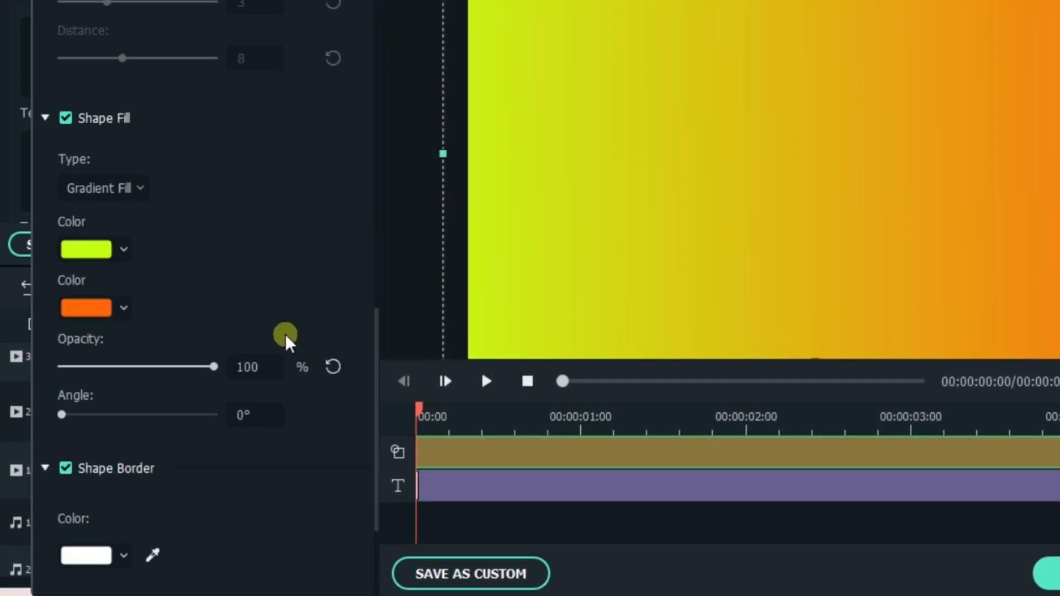
{"action": "left_click", "coordinate": [68, 414]}
{"action": "mouse_move", "coordinate": [69, 417]}
{"action": "left_mouse_down"}
{"action": "mouse_move", "coordinate": [183, 427]}
{"action": "mouse_move", "coordinate": [195, 440]}
{"action": "left_mouse_up"}
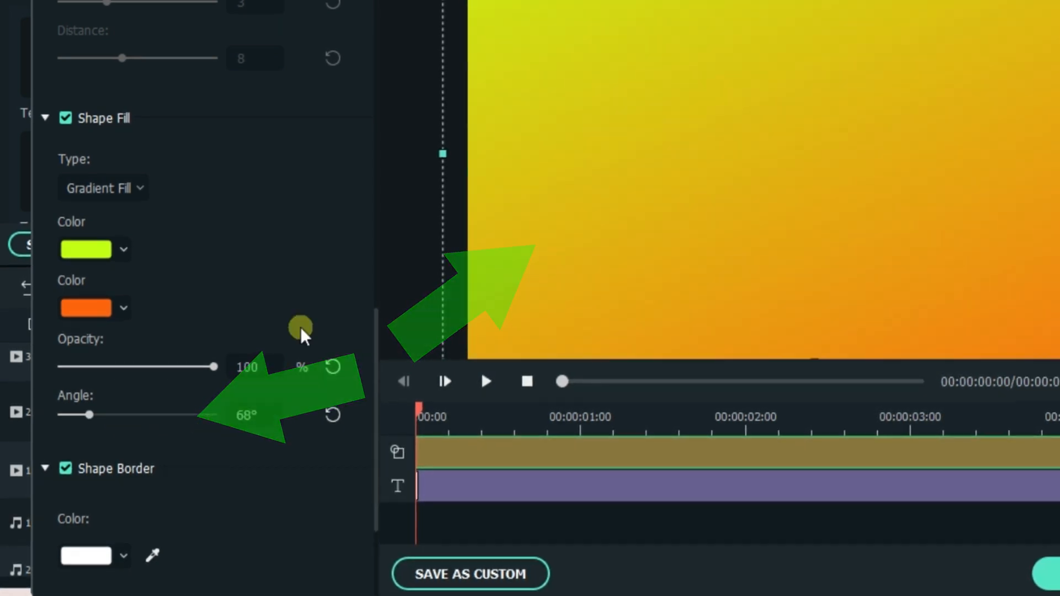
{"action": "left_click", "coordinate": [873, 561]}
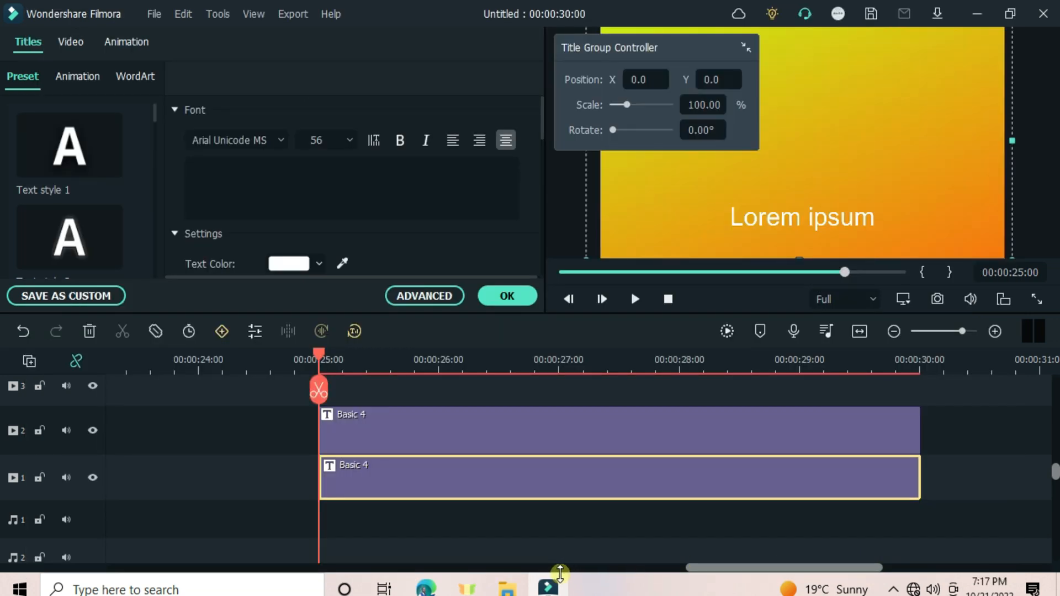
Step: Open the second-track title in the advanced text editor and replace its Lorem ipsum text with DESIGN
{"action": "left_click", "coordinate": [430, 444]}
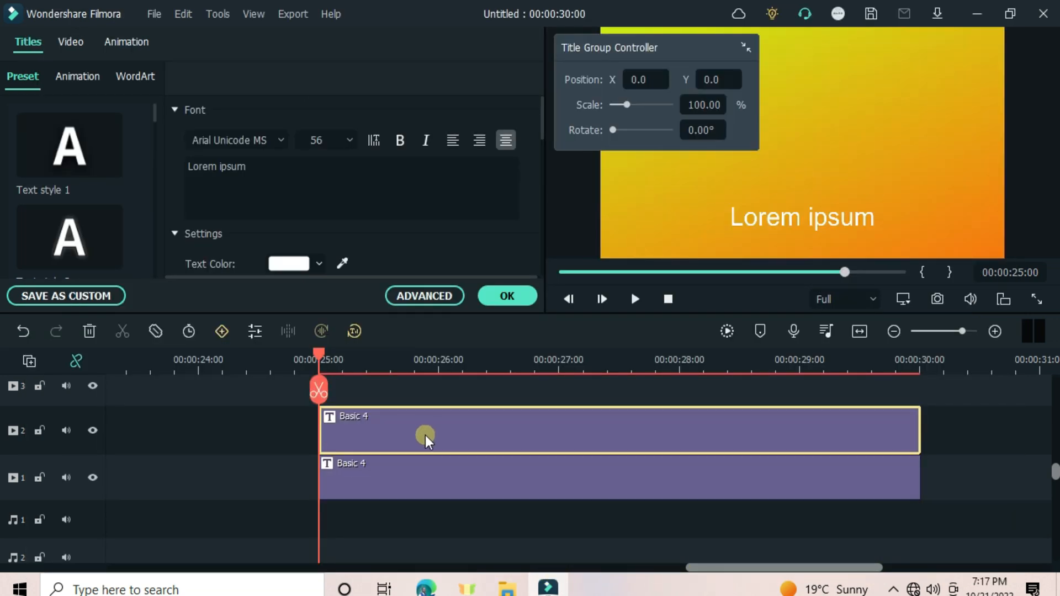
{"action": "left_click", "coordinate": [427, 297]}
{"action": "left_click", "coordinate": [580, 333]}
{"action": "double_click", "coordinate": [632, 335]}
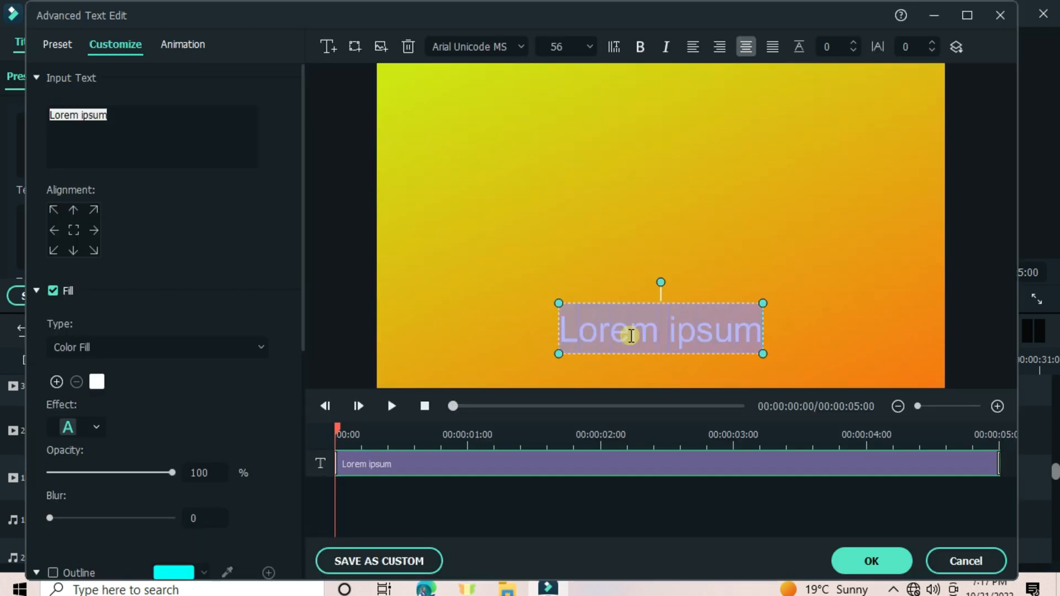
{"action": "type", "text": "D"}
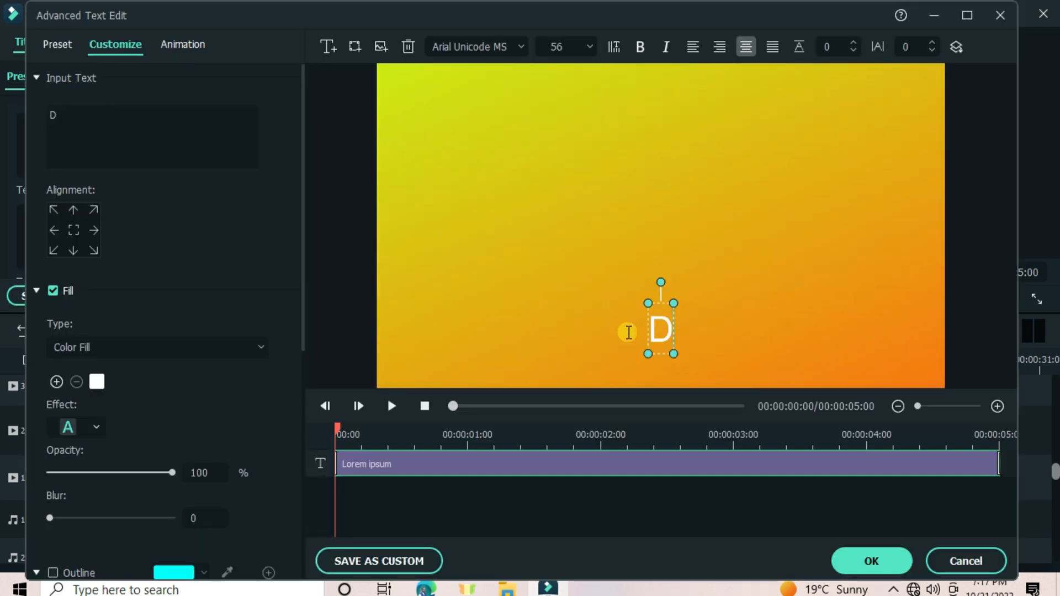
{"action": "type", "text": "ESIGN"}
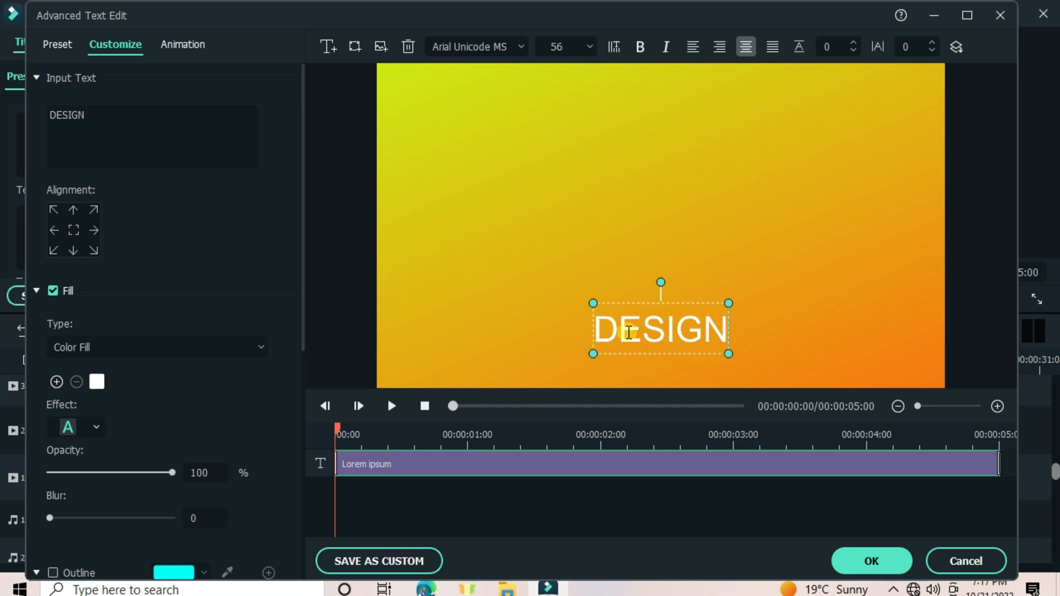
Step: Set the DESIGN text's font to Candara Bold
{"action": "left_click", "coordinate": [499, 55]}
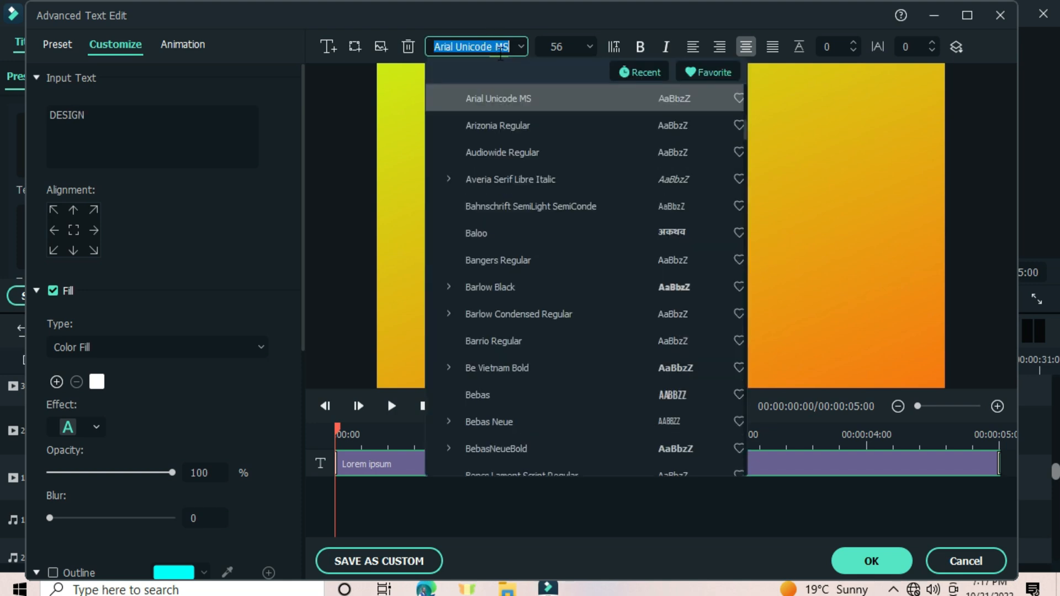
{"action": "scroll", "coordinate": [568, 185], "scroll_direction": "up", "scroll_amount": 10}
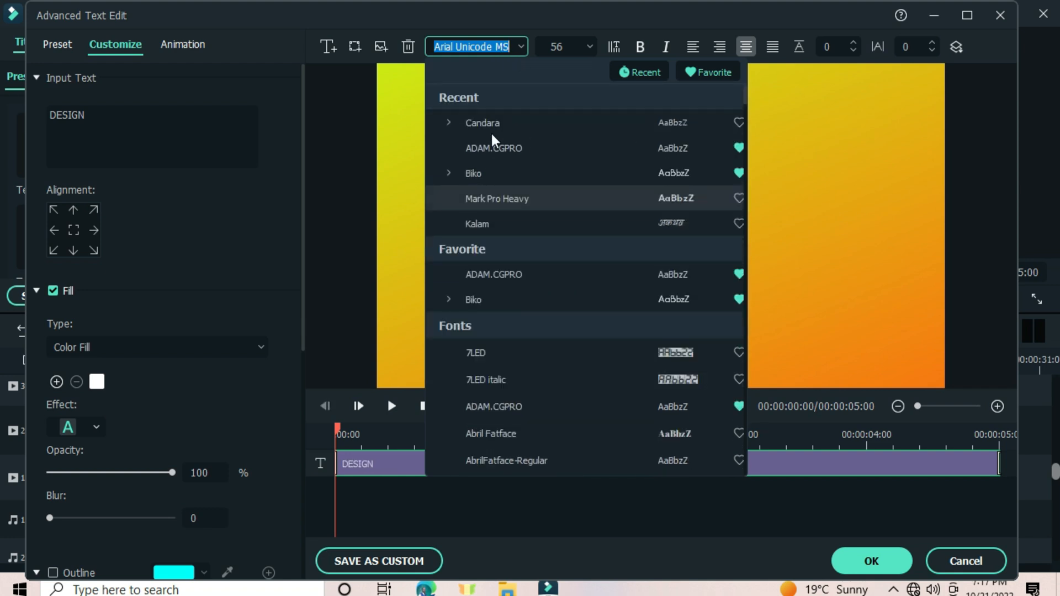
{"action": "left_click", "coordinate": [449, 123]}
{"action": "left_click", "coordinate": [484, 154]}
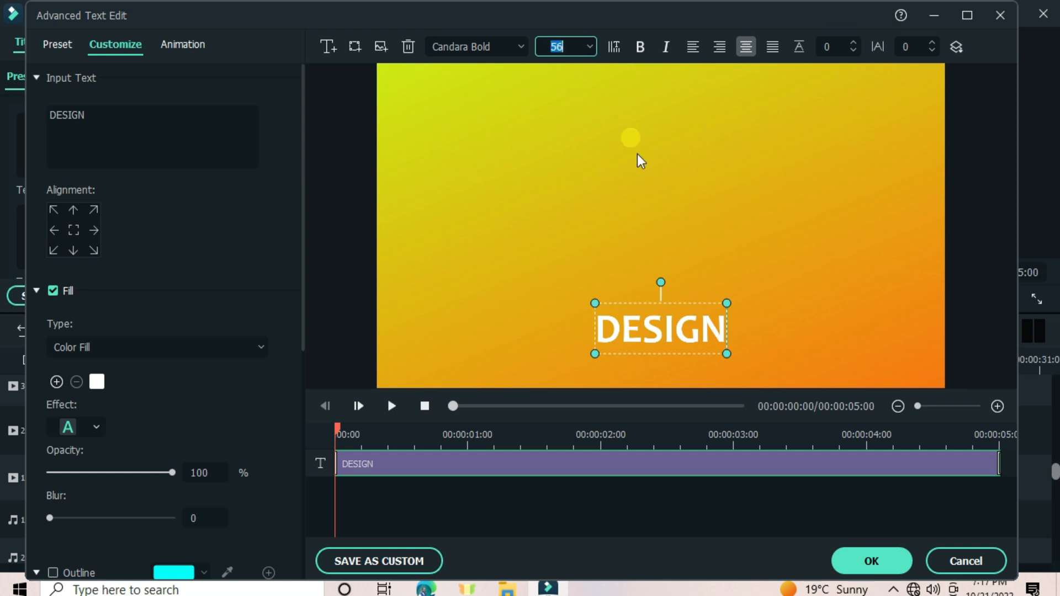
Step: Set the DESIGN text's font size to 185 and align it to the centre of the frame
{"action": "type", "text": "12"}
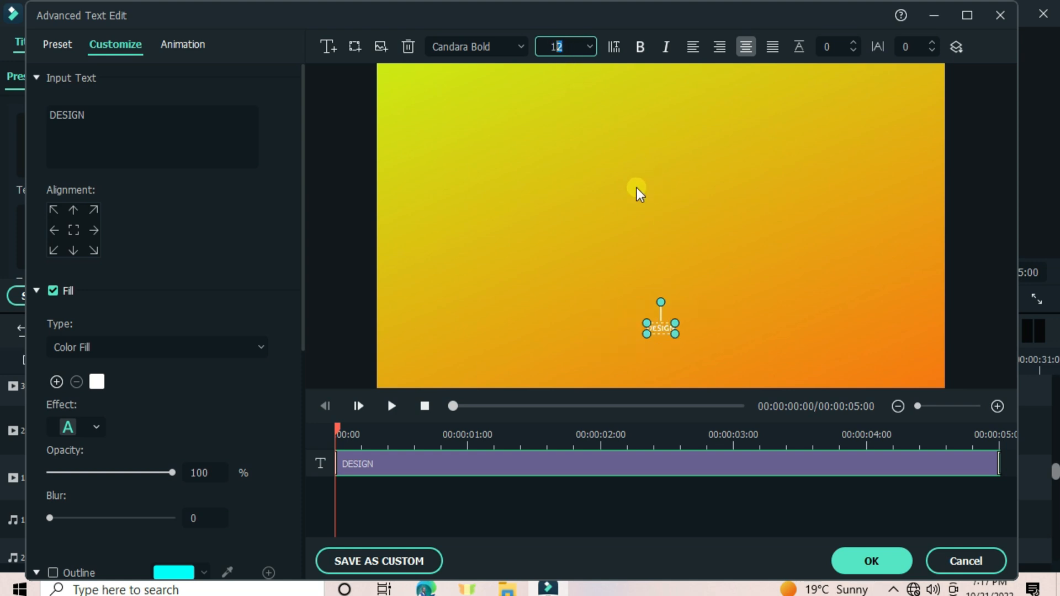
{"action": "type", "text": "85"}
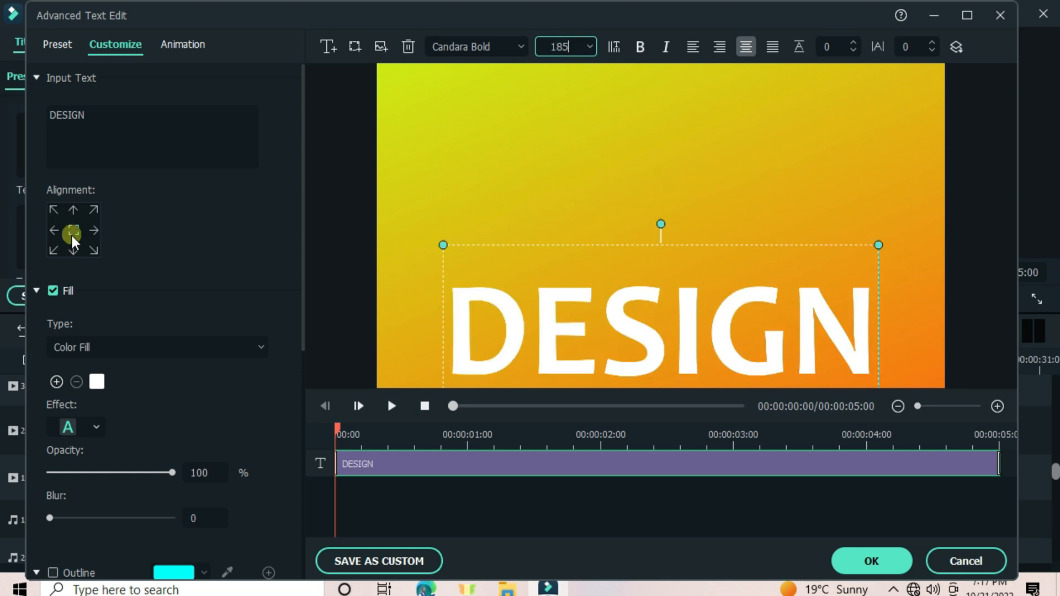
{"action": "left_click", "coordinate": [74, 232]}
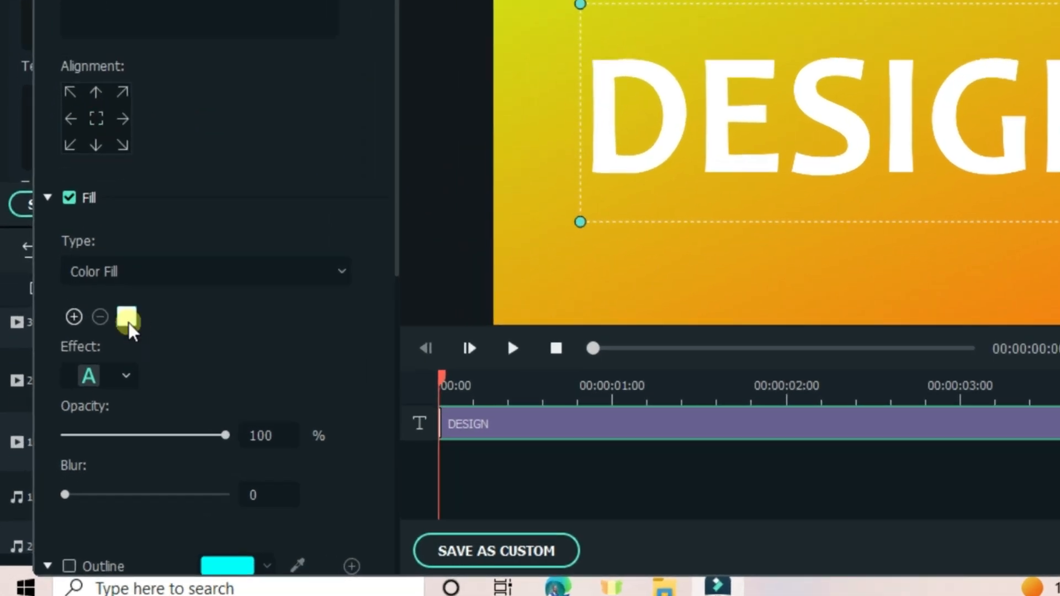
Step: Set the DESIGN text's fill colour to dark brown and apply the advanced text edits
{"action": "left_click", "coordinate": [127, 317]}
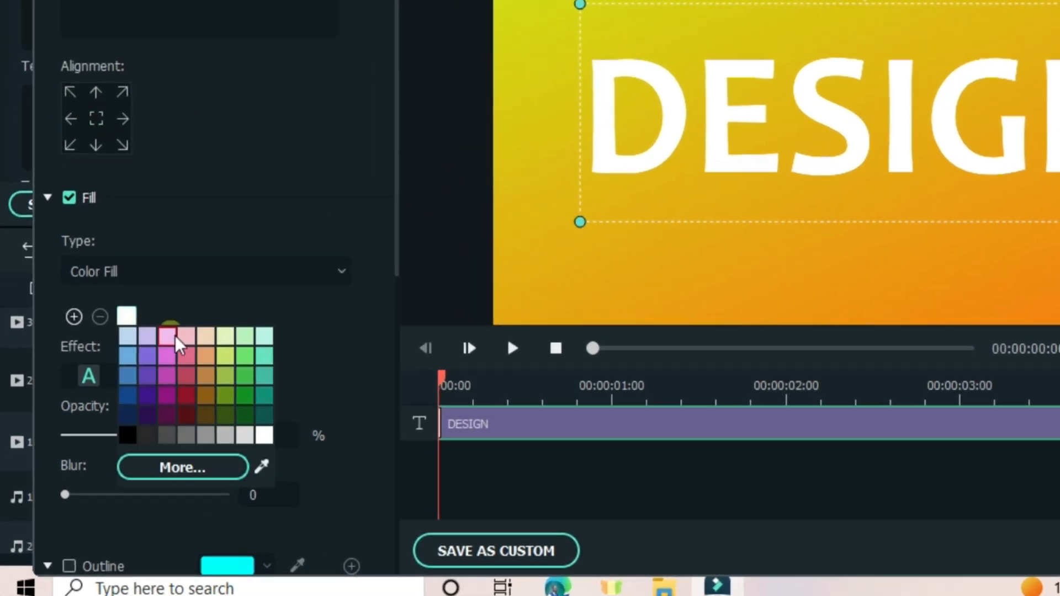
{"action": "left_click", "coordinate": [208, 420]}
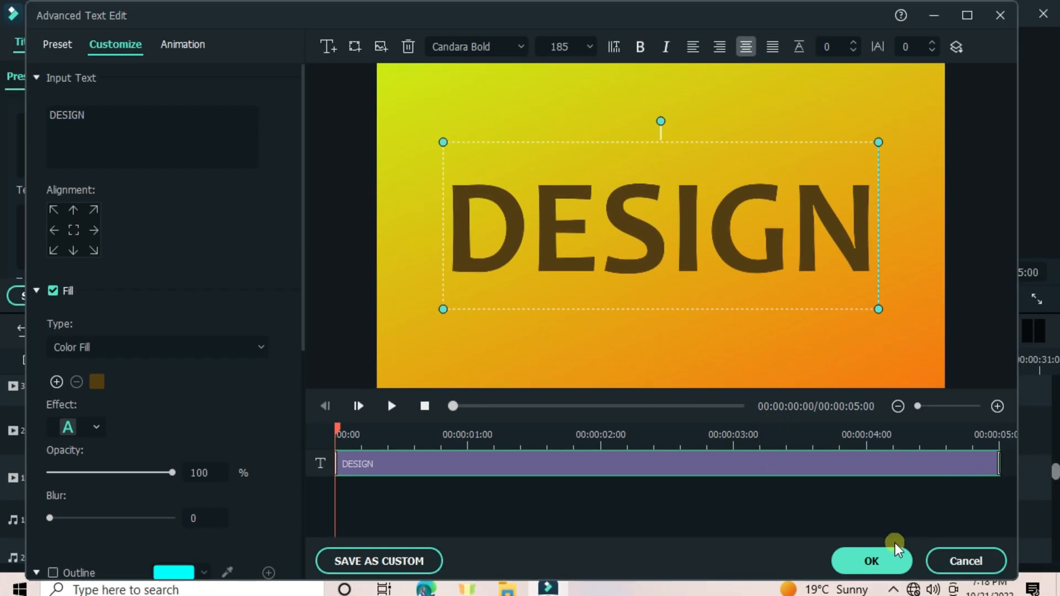
{"action": "left_click", "coordinate": [872, 561]}
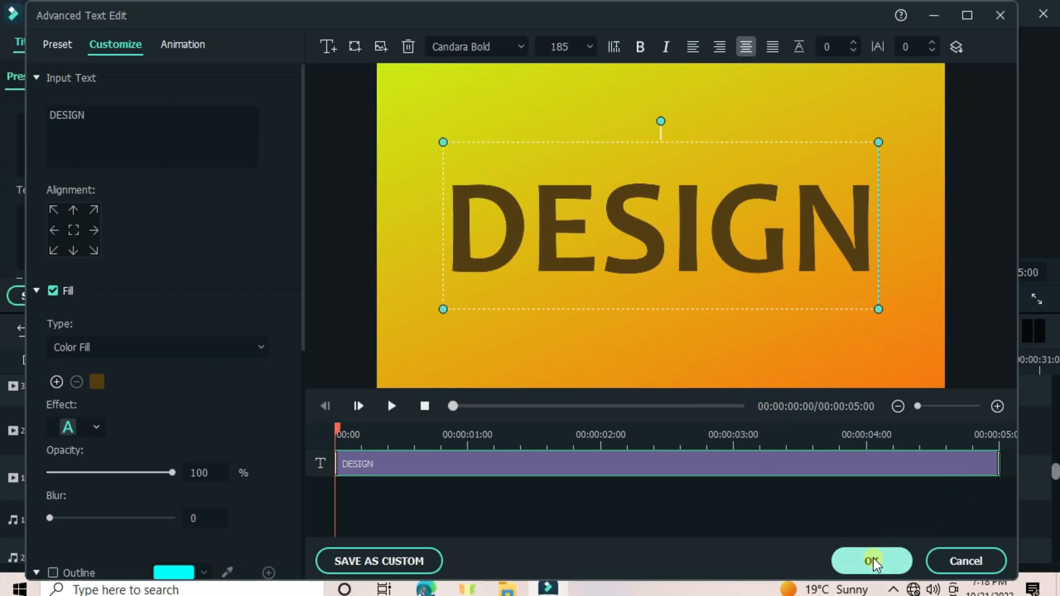
Step: Copy the DESIGN title from the second track onto the third track and hide the second track
{"action": "left_click", "coordinate": [440, 418]}
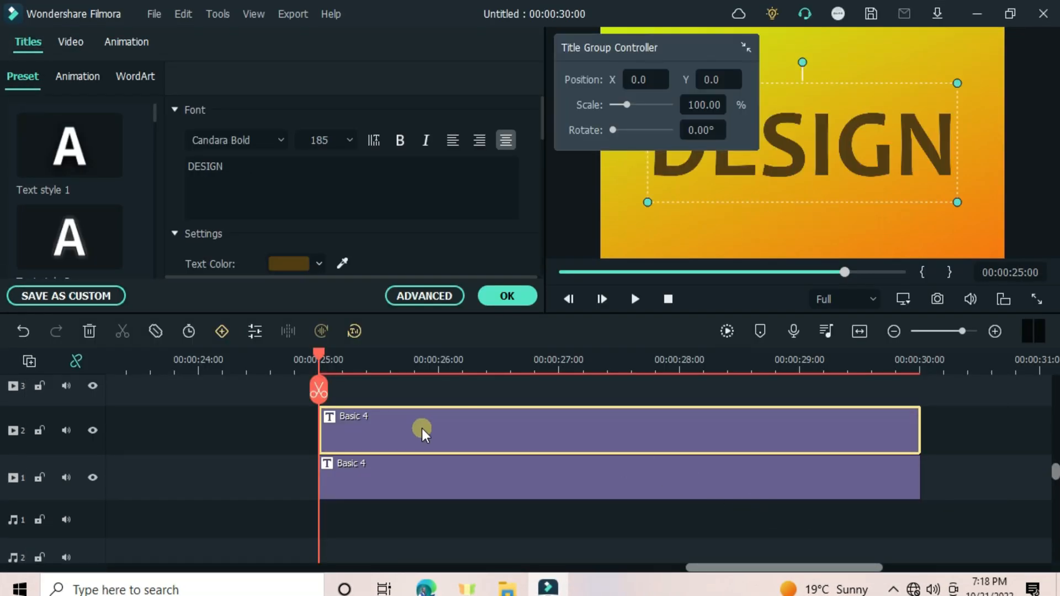
{"action": "right_click", "coordinate": [422, 429]}
{"action": "left_click", "coordinate": [499, 170]}
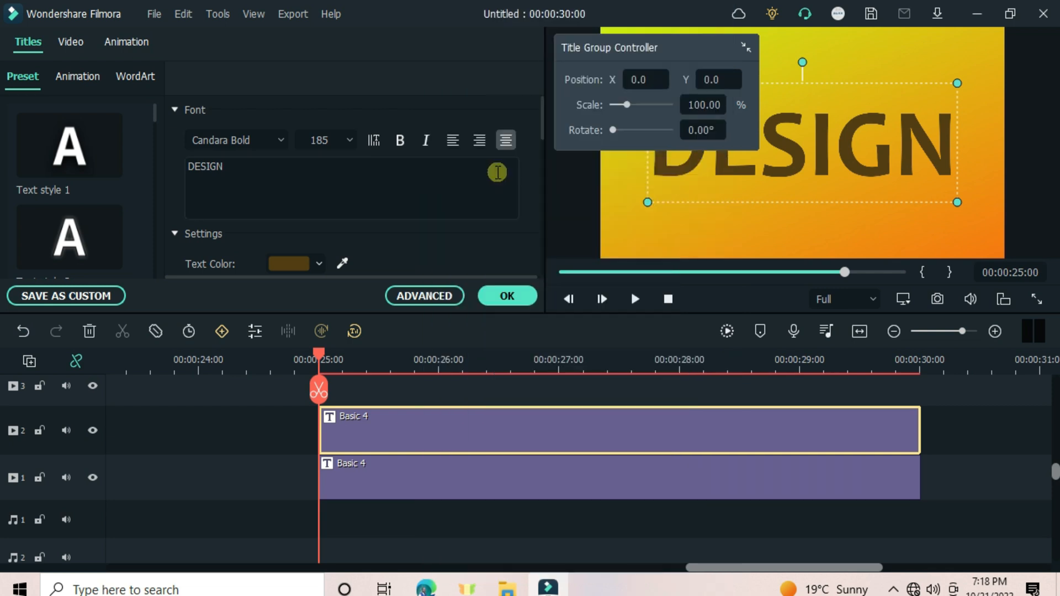
{"action": "scroll", "coordinate": [279, 471], "scroll_direction": "up", "scroll_amount": 2}
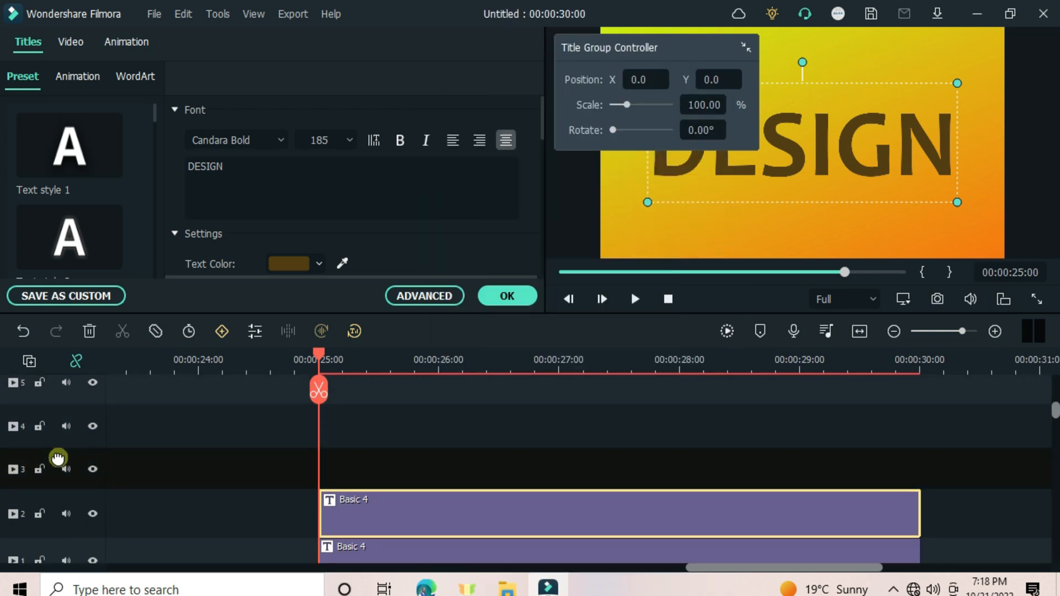
{"action": "right_click", "coordinate": [396, 466]}
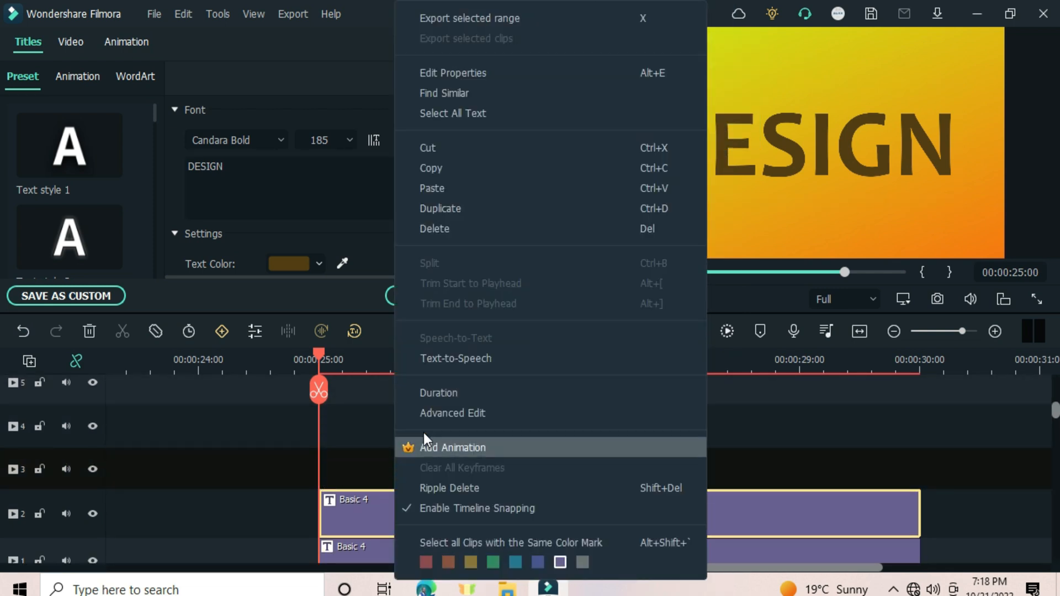
{"action": "left_click", "coordinate": [446, 186]}
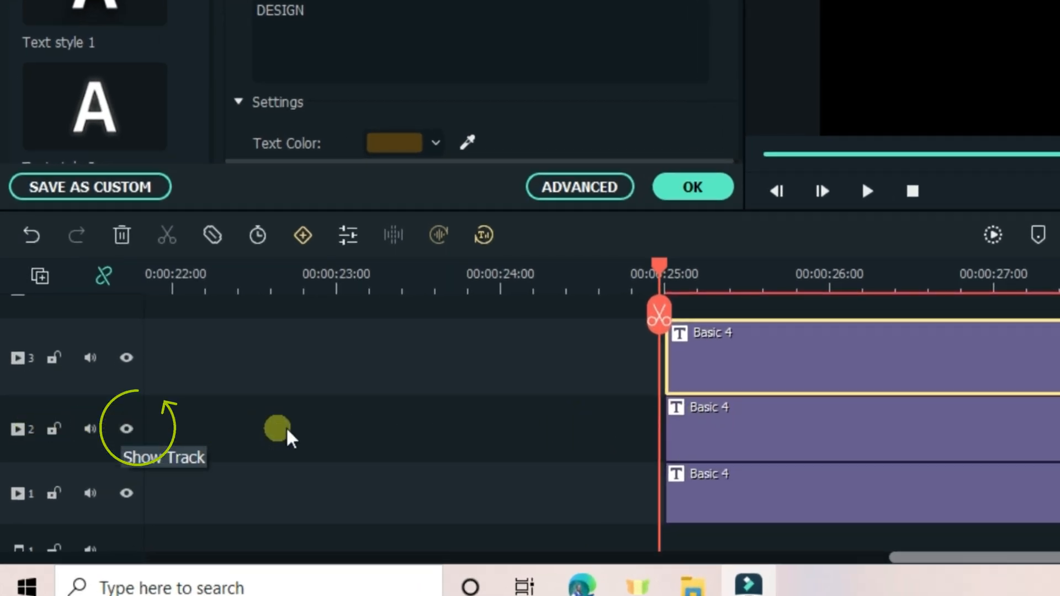
{"action": "left_click", "coordinate": [229, 423]}
{"action": "left_click", "coordinate": [128, 428]}
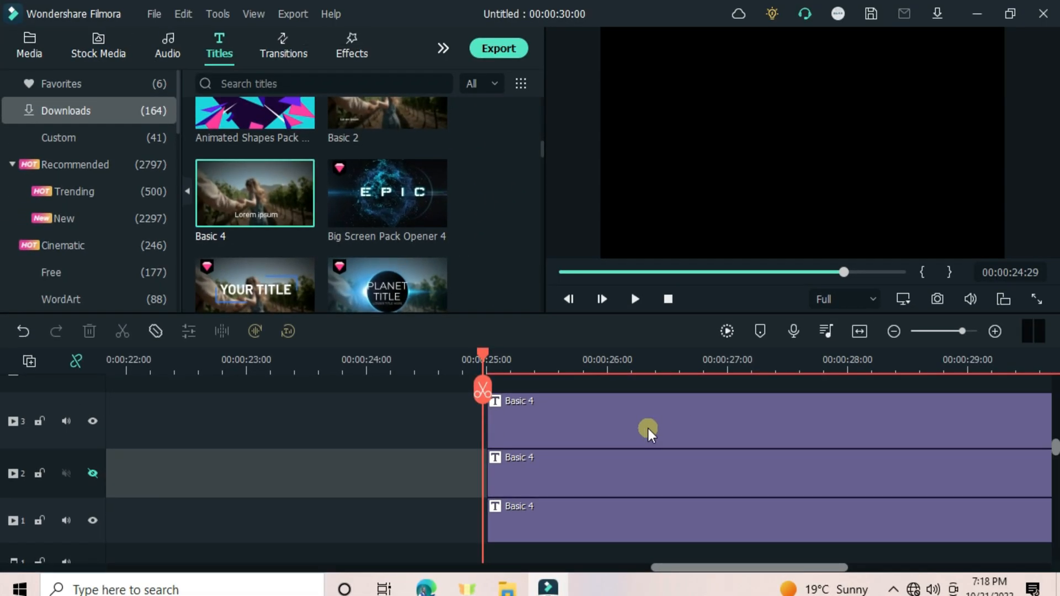
Step: Open the third-track DESIGN title in the advanced text editor and enable a dark brown outline on its text
{"action": "double_click", "coordinate": [649, 434]}
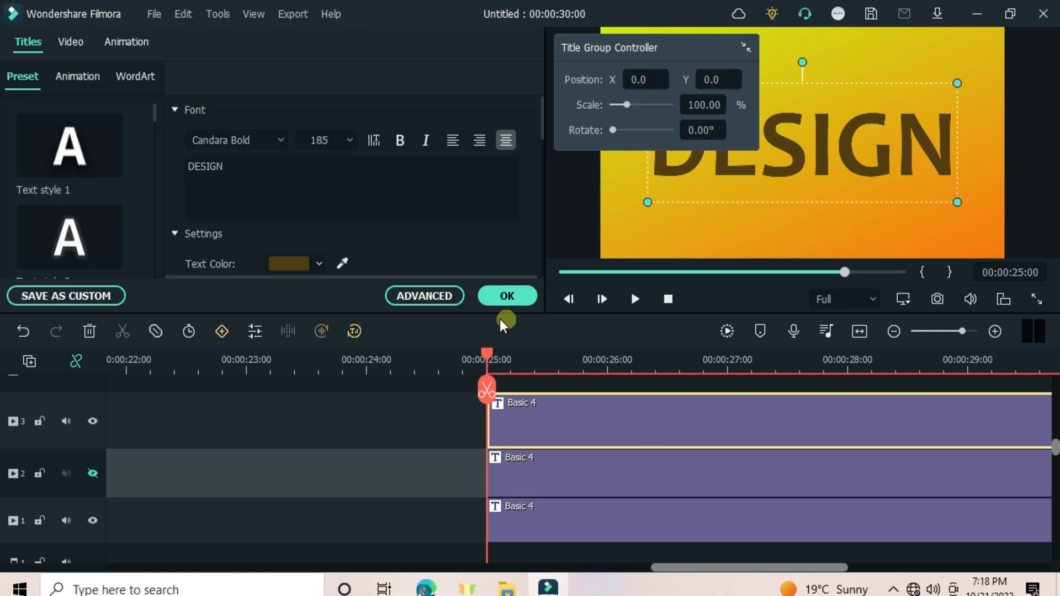
{"action": "left_click", "coordinate": [418, 297]}
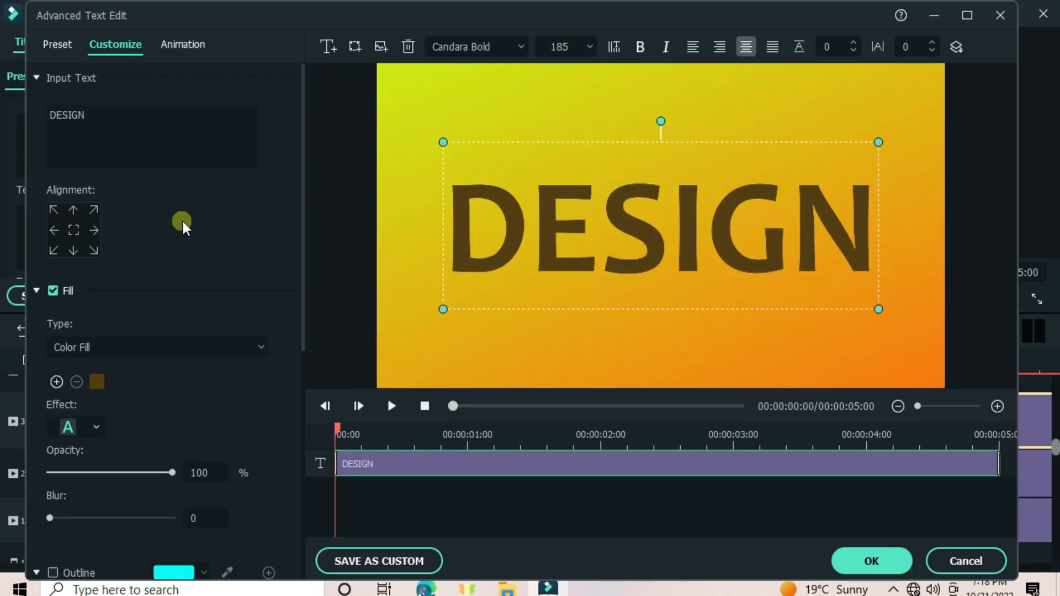
{"action": "scroll", "coordinate": [150, 217], "scroll_direction": "down", "scroll_amount": 5}
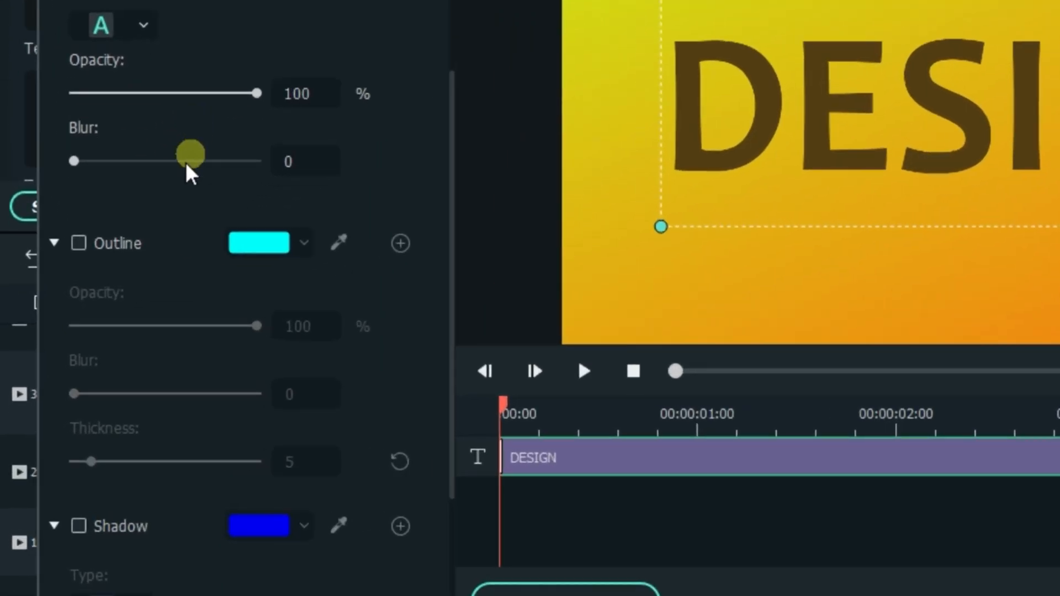
{"action": "left_click", "coordinate": [78, 243]}
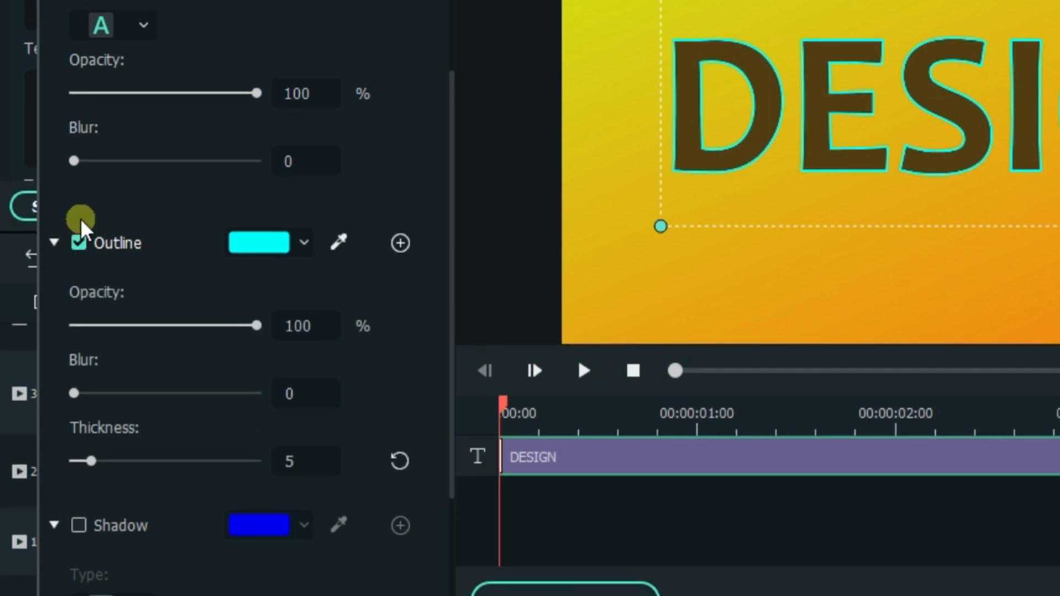
{"action": "left_click", "coordinate": [285, 242]}
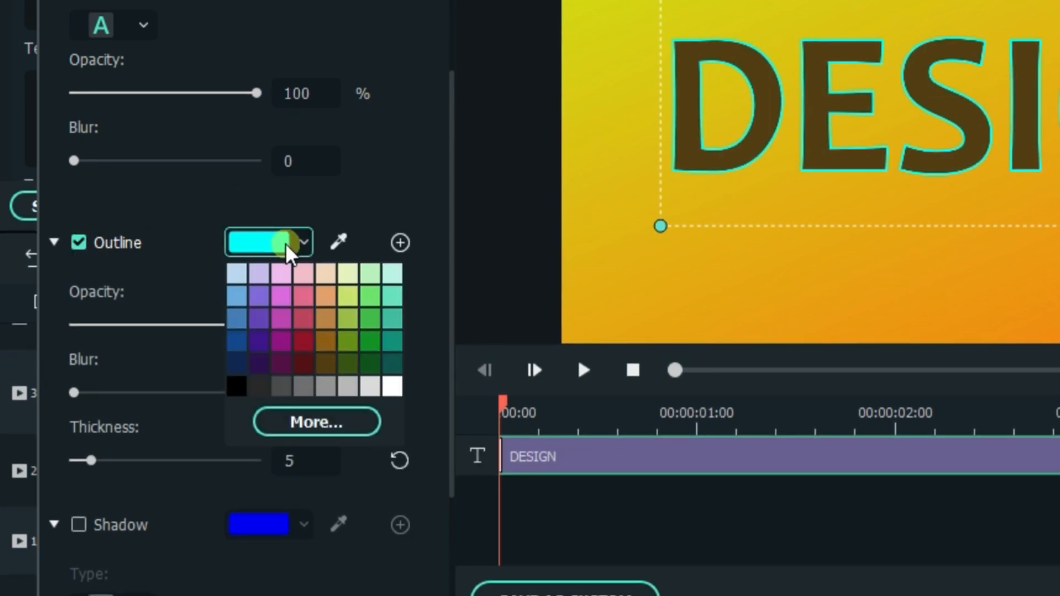
{"action": "left_click", "coordinate": [326, 363]}
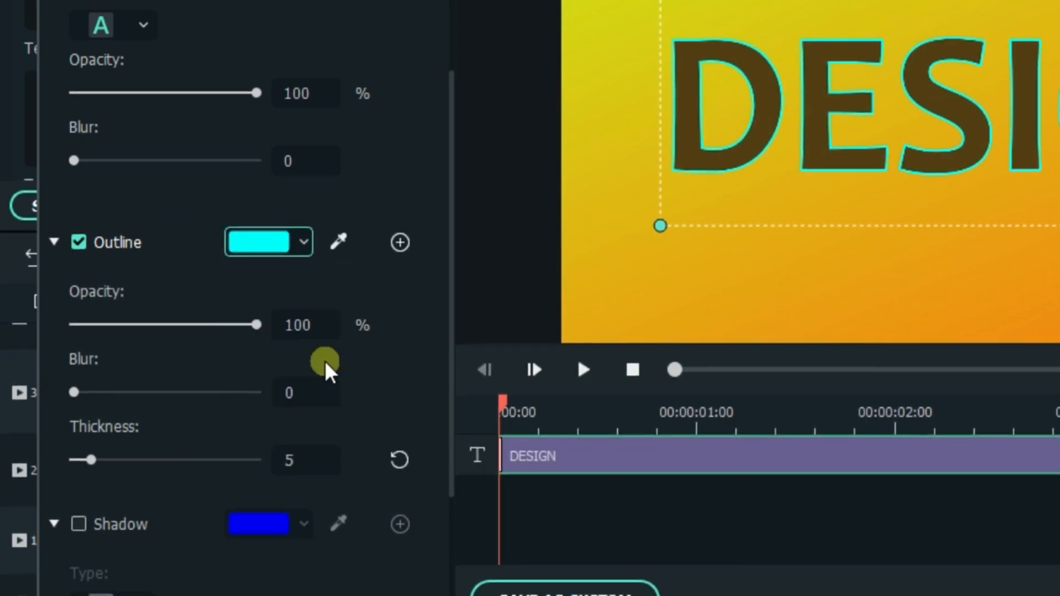
Step: Reduce the text's fill opacity to 0% and apply the advanced text edits
{"action": "scroll", "coordinate": [324, 169], "scroll_direction": "up", "scroll_amount": 4}
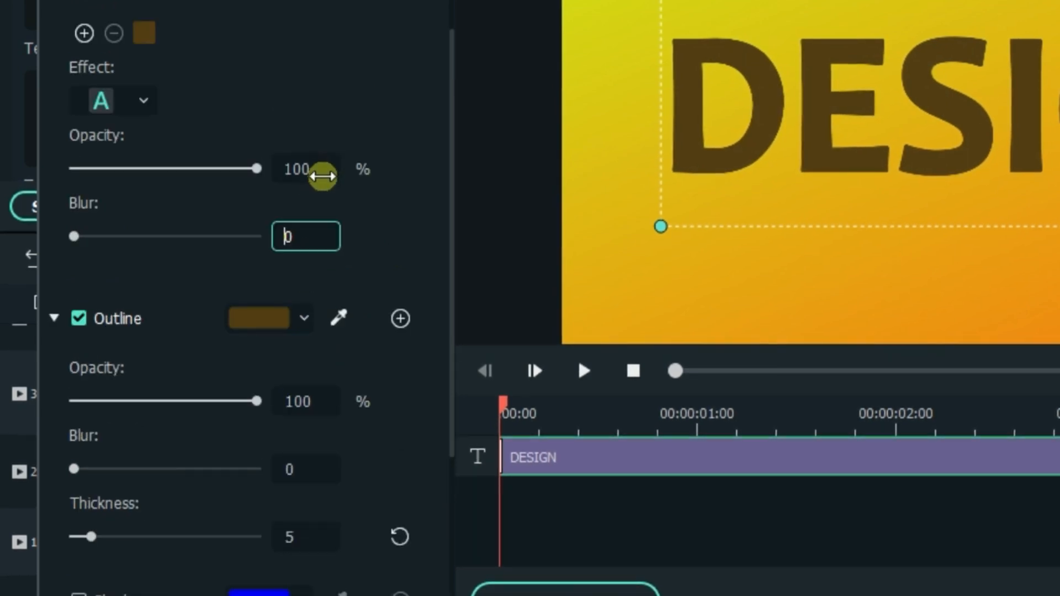
{"action": "left_click_drag", "start_coordinate": [257, 245], "coordinate": [14, 253]}
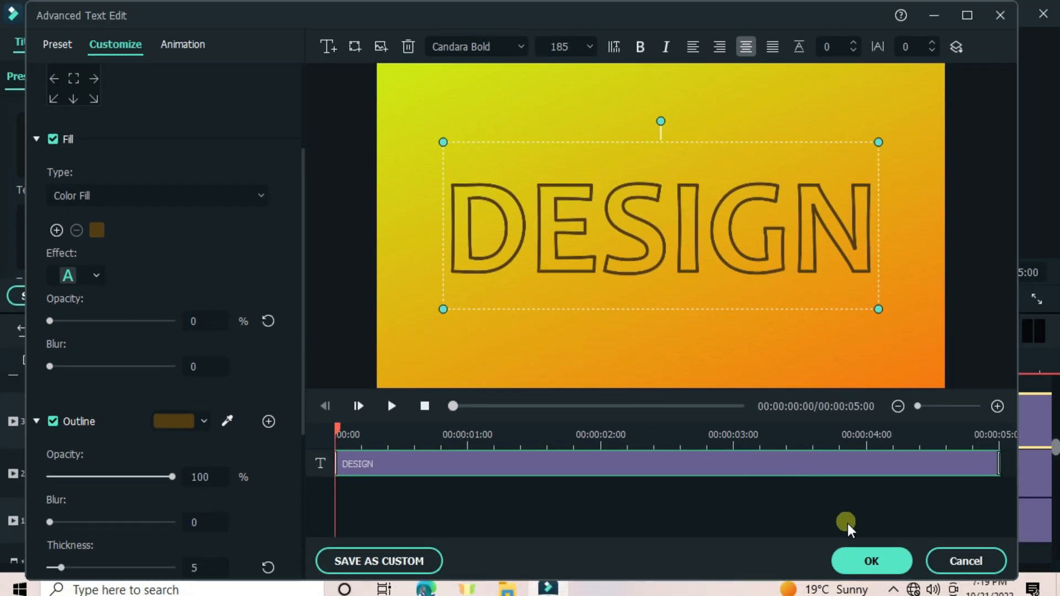
{"action": "left_click", "coordinate": [872, 561]}
Step: Collapse the Title Group Controller and move it off the preview
{"action": "left_click", "coordinate": [744, 48]}
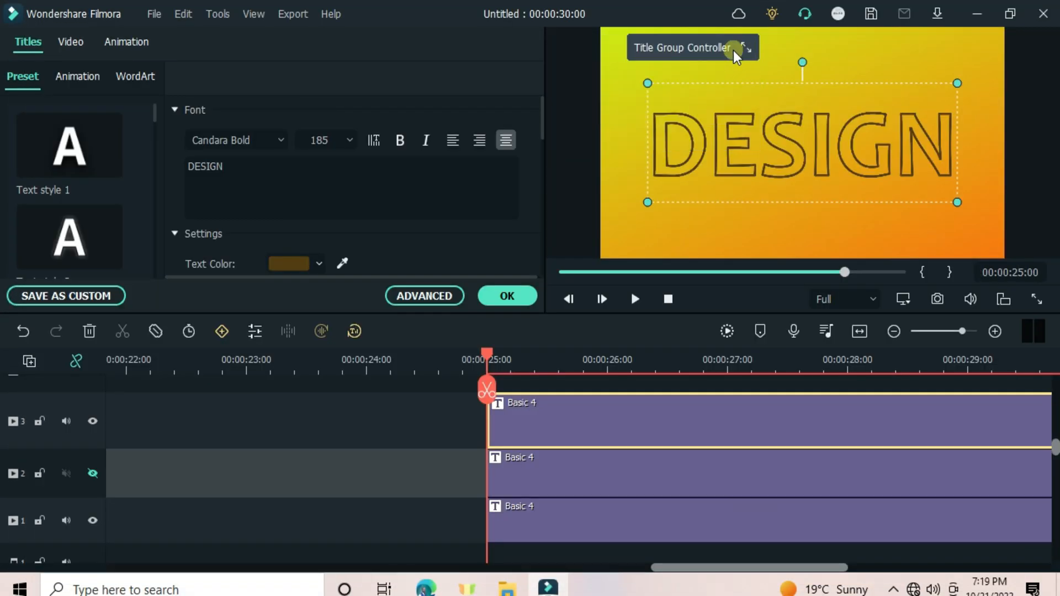
{"action": "left_click_drag", "start_coordinate": [734, 47], "coordinate": [481, 12]}
Step: Copy the outlined DESIGN title from the third track and paste it onto the fourth track at 00:00:25:00
{"action": "scroll", "coordinate": [597, 448], "scroll_direction": "up", "scroll_amount": 2}
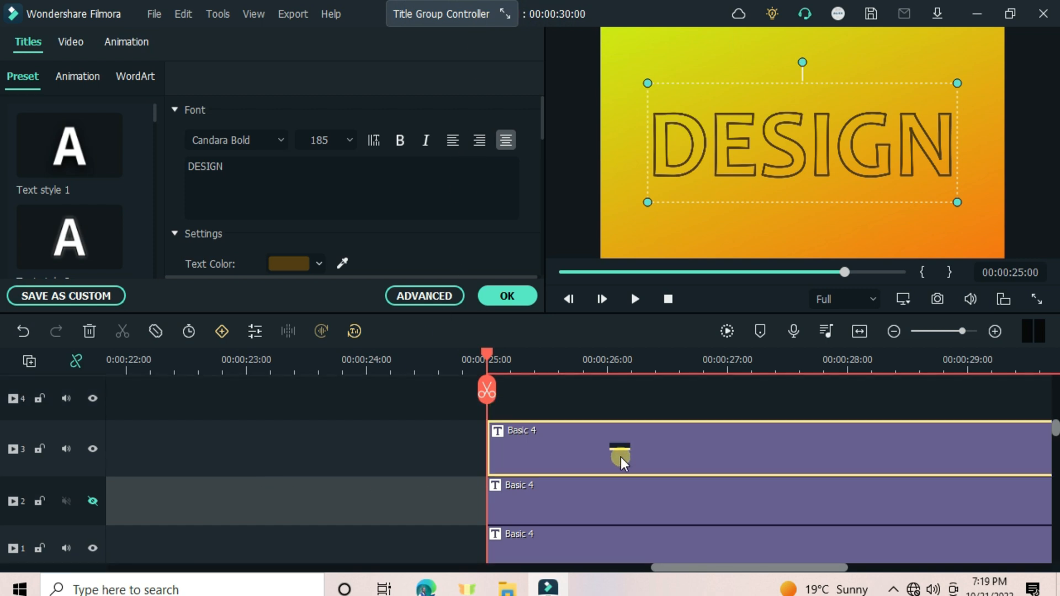
{"action": "left_click", "coordinate": [535, 486]}
{"action": "right_click", "coordinate": [536, 485]}
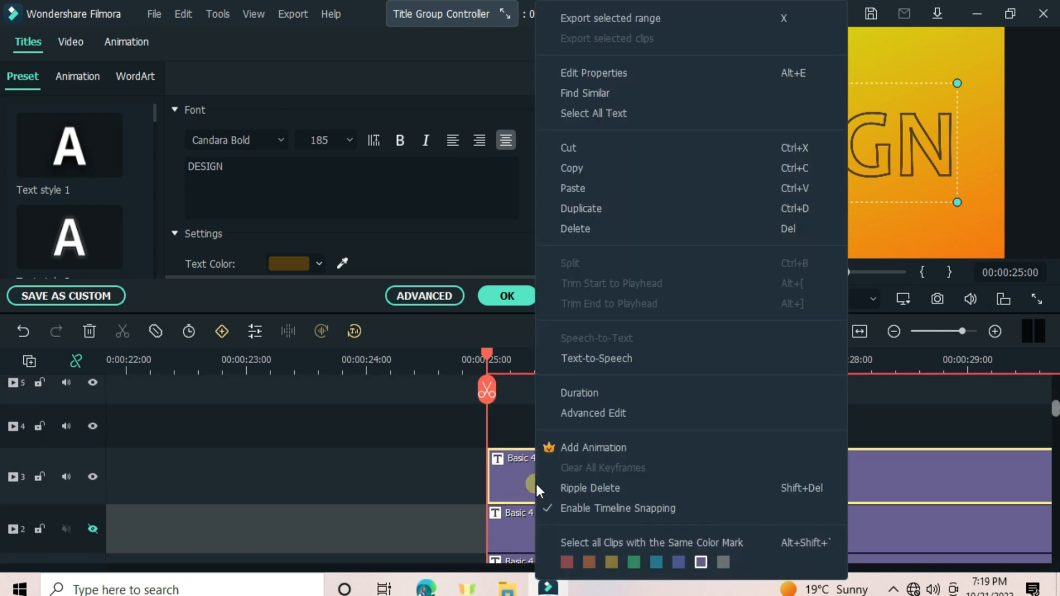
{"action": "left_click", "coordinate": [572, 171]}
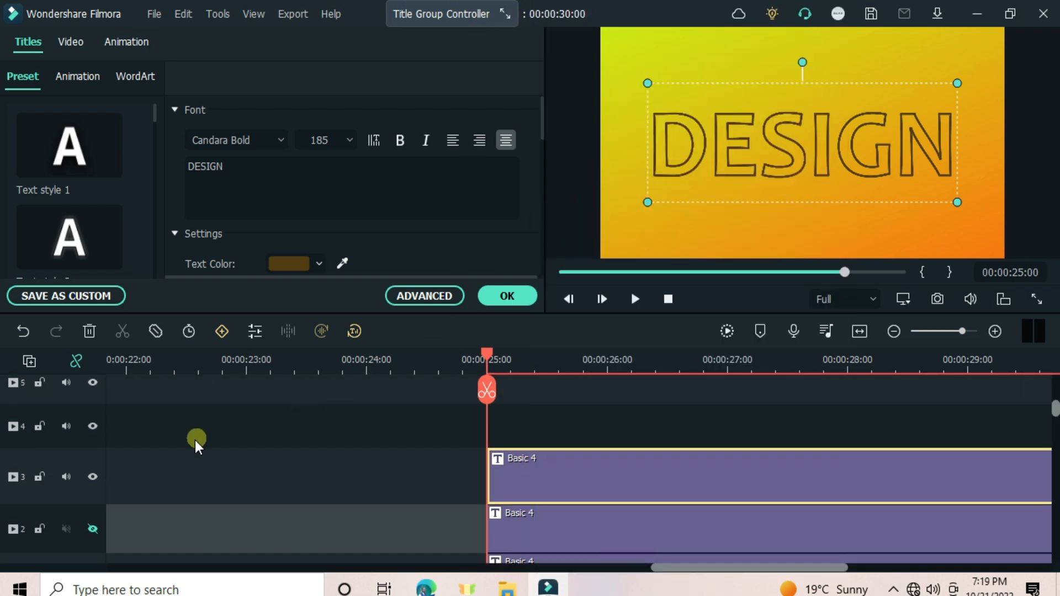
{"action": "left_click", "coordinate": [81, 412]}
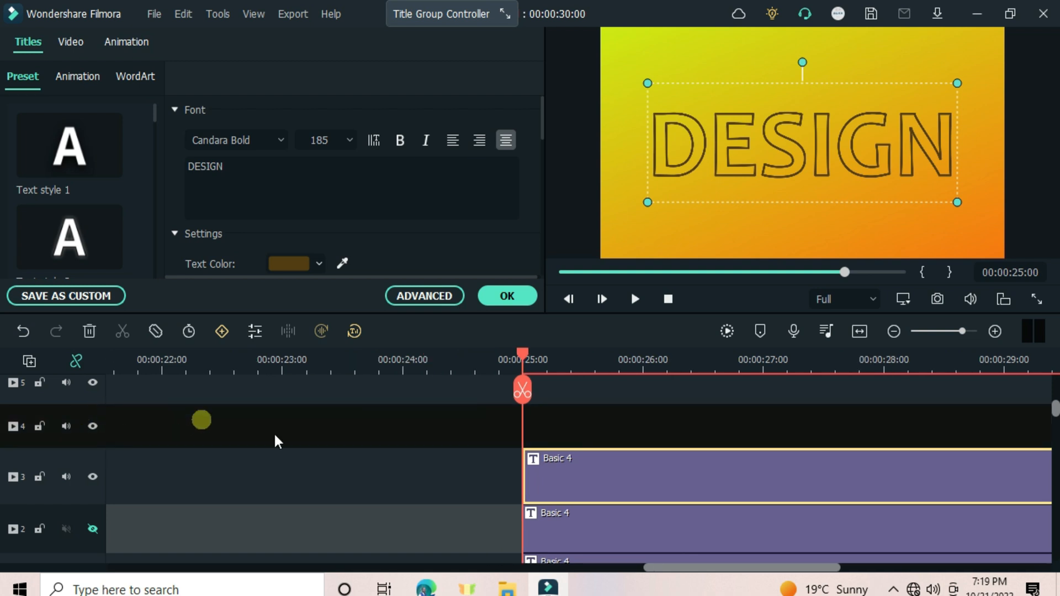
{"action": "right_click", "coordinate": [586, 425]}
{"action": "left_click", "coordinate": [641, 188]}
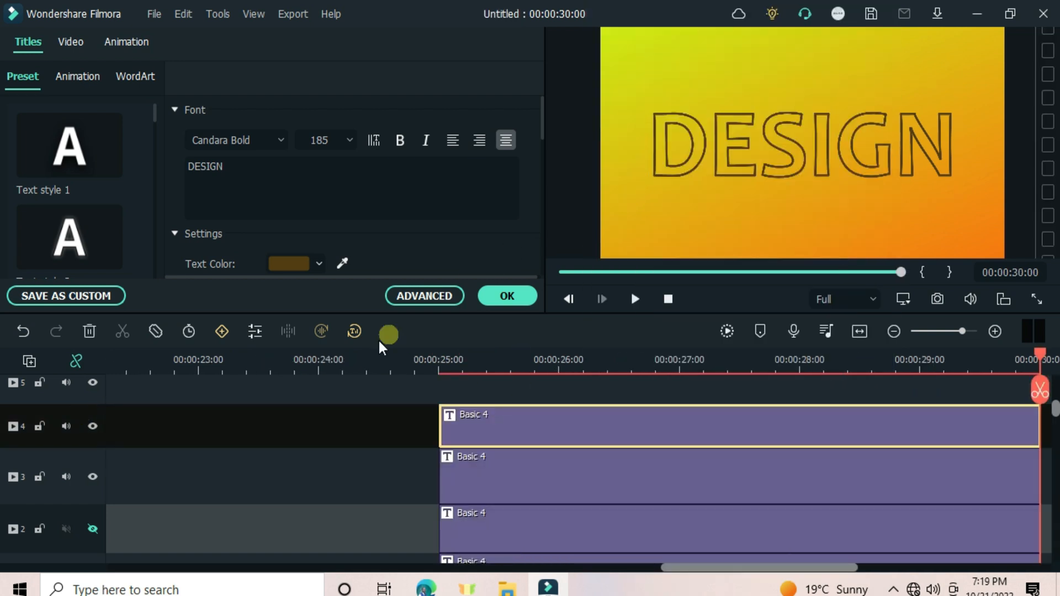
Step: Return the playhead to 00:00:25:00, increase the fourth track's height and paste another outlined DESIGN title onto the fifth track
{"action": "left_click", "coordinate": [439, 368]}
{"action": "scroll", "coordinate": [89, 428], "scroll_direction": "up", "scroll_amount": 1}
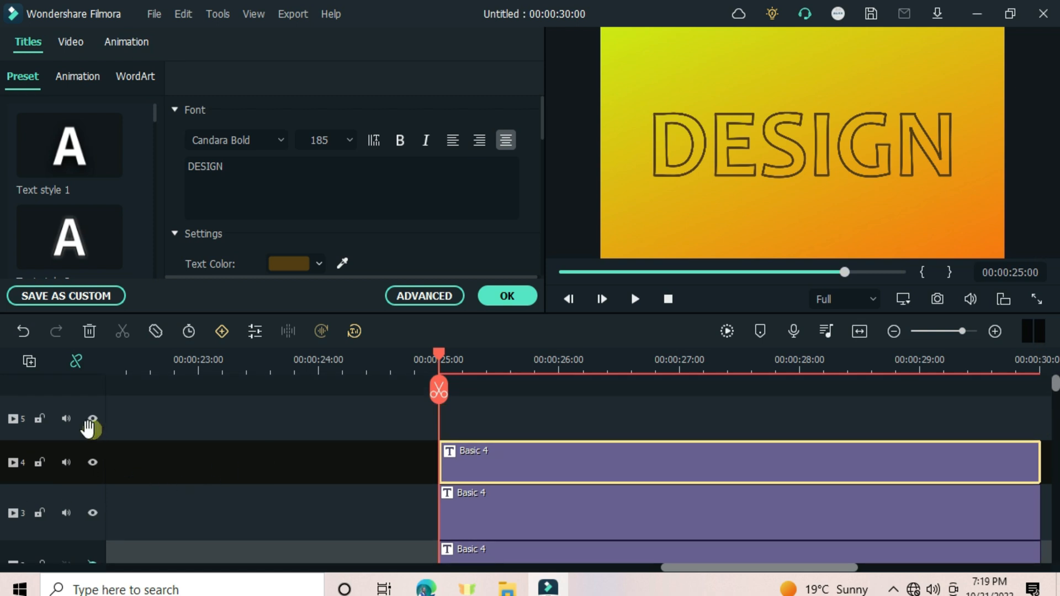
{"action": "left_click_drag", "start_coordinate": [78, 441], "coordinate": [79, 426]}
{"action": "left_click", "coordinate": [78, 404]}
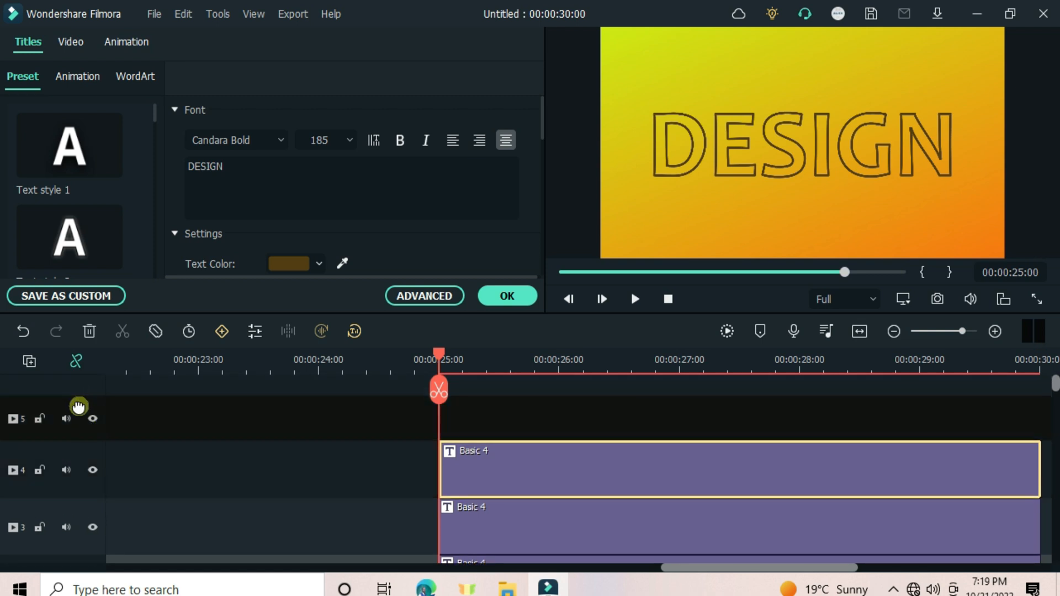
{"action": "right_click", "coordinate": [489, 433]}
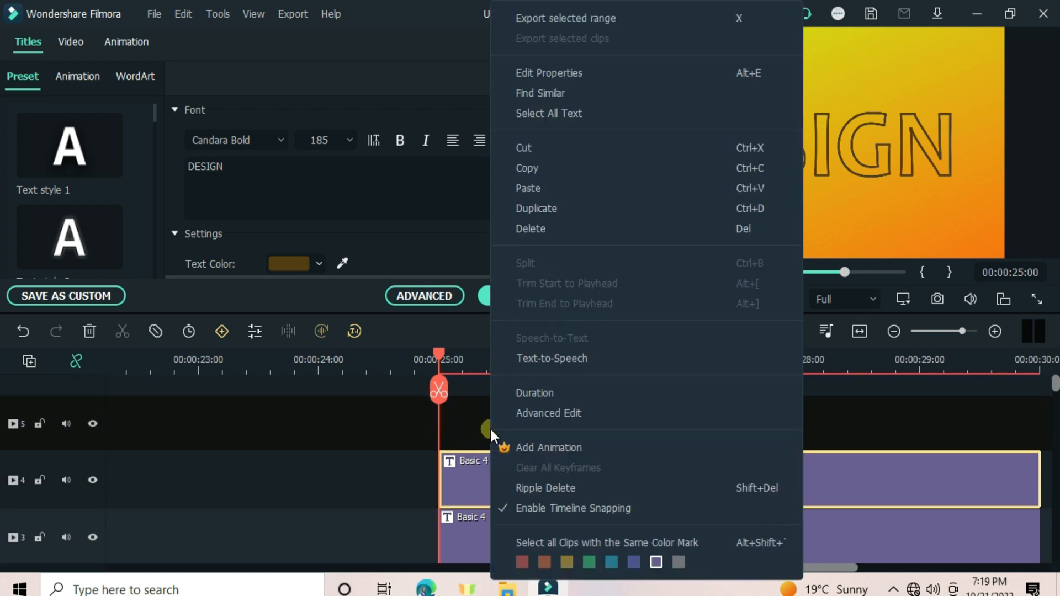
{"action": "left_click", "coordinate": [549, 190]}
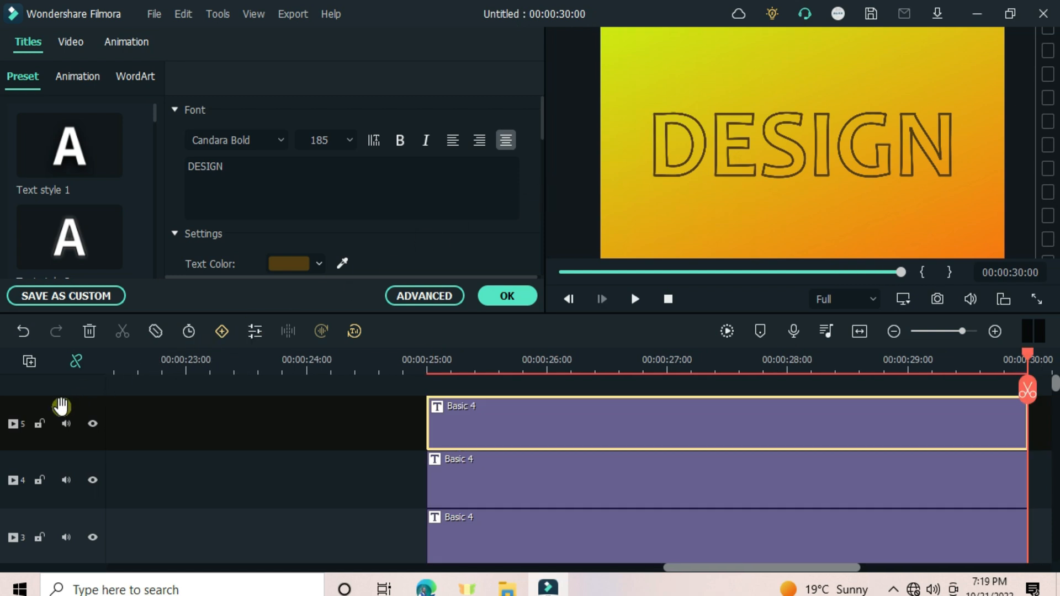
Step: Change the outline colour of the fifth track's DESIGN title to light brown in the advanced text edits
{"action": "left_click", "coordinate": [498, 424]}
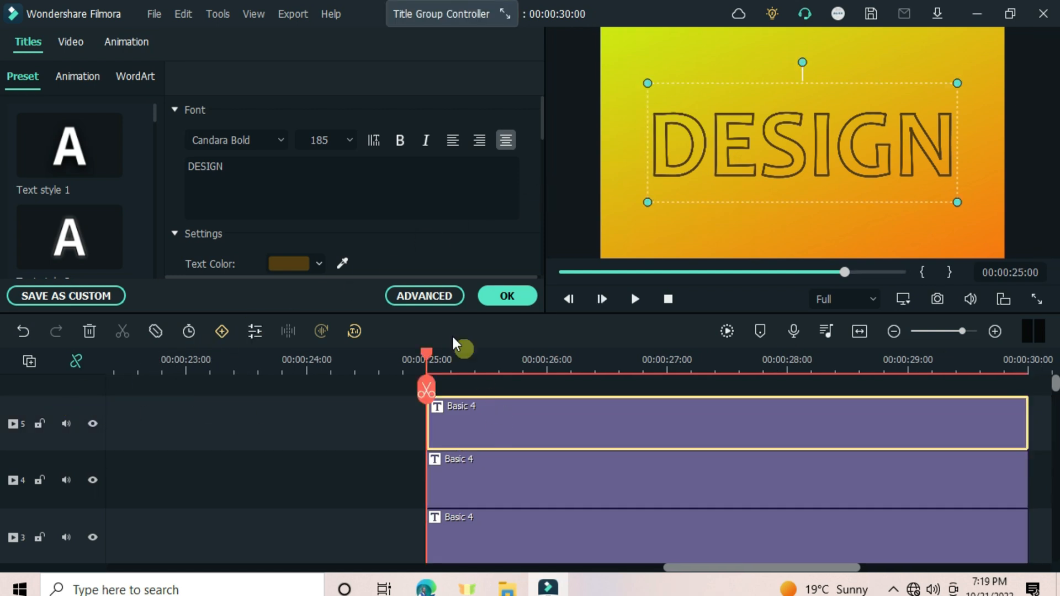
{"action": "left_click", "coordinate": [422, 298]}
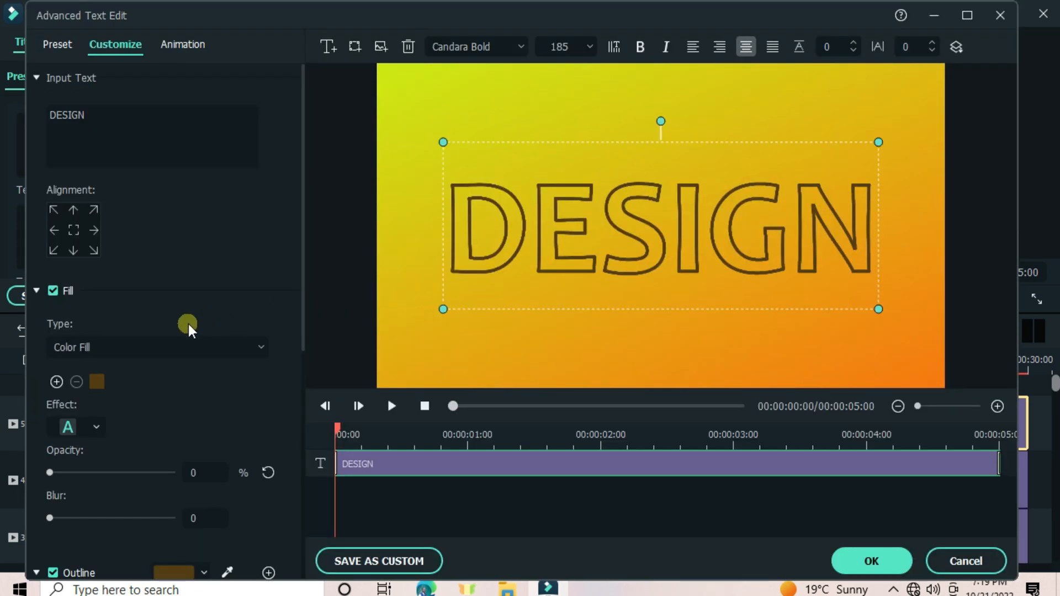
{"action": "scroll", "coordinate": [187, 326], "scroll_direction": "down", "scroll_amount": 3}
{"action": "scroll", "coordinate": [196, 320], "scroll_direction": "down", "scroll_amount": 2}
{"action": "scroll", "coordinate": [195, 319], "scroll_direction": "down", "scroll_amount": 2}
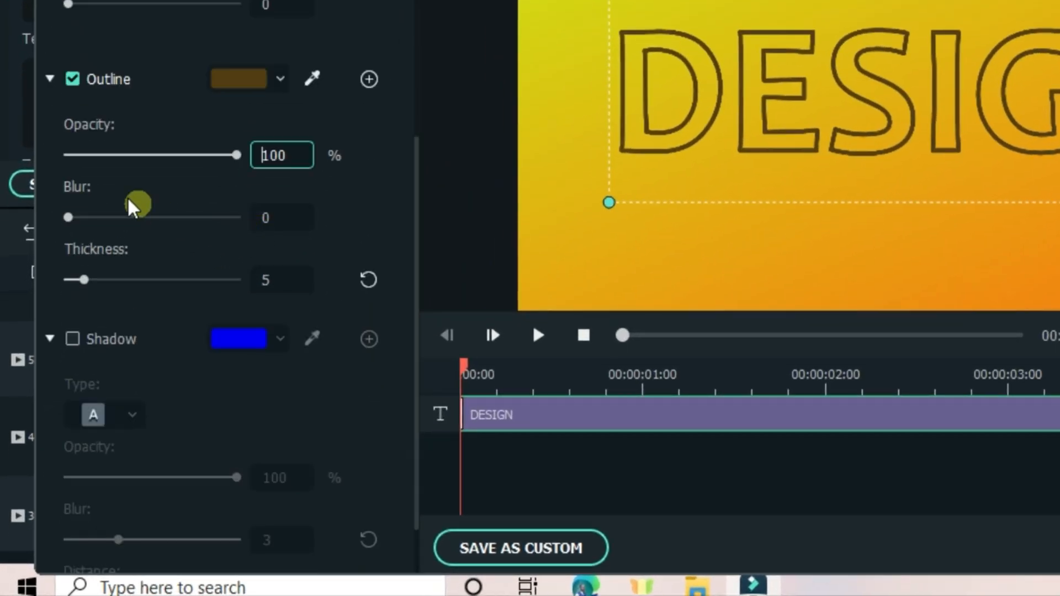
{"action": "scroll", "coordinate": [166, 148], "scroll_direction": "up", "scroll_amount": 2}
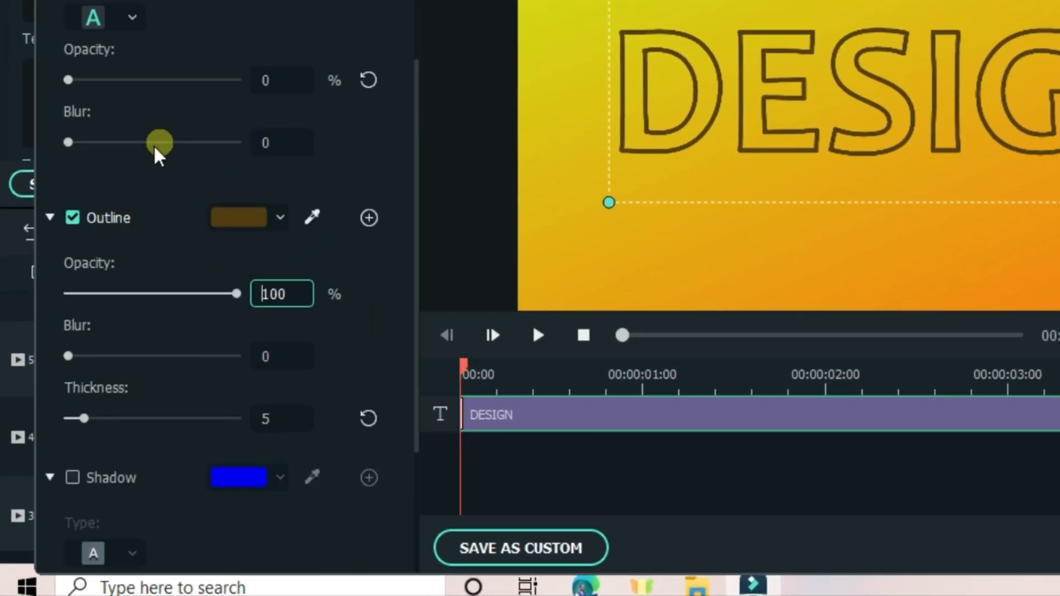
{"action": "left_click", "coordinate": [267, 224]}
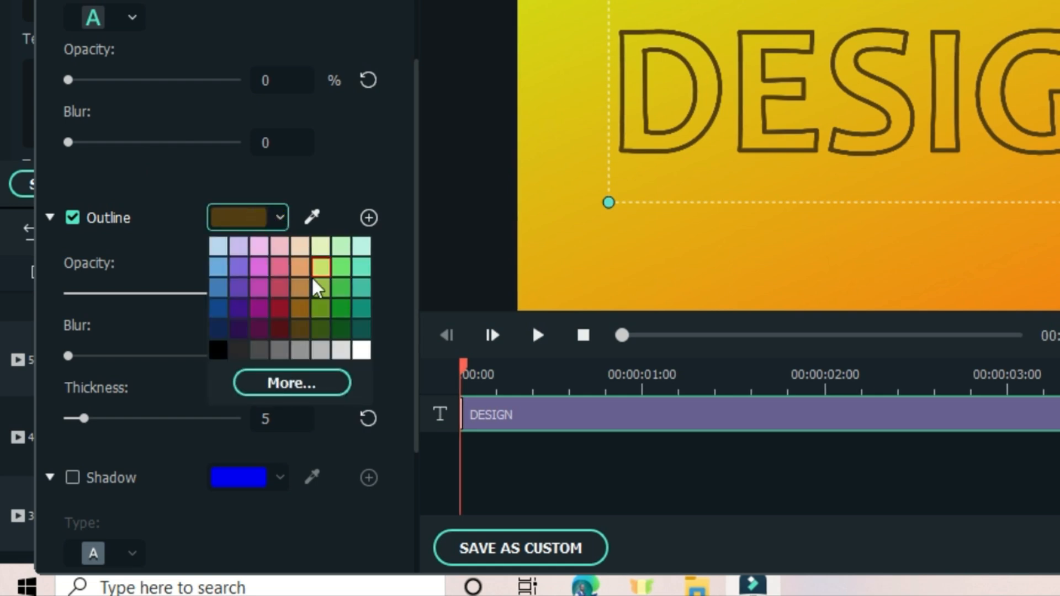
{"action": "left_click", "coordinate": [300, 286]}
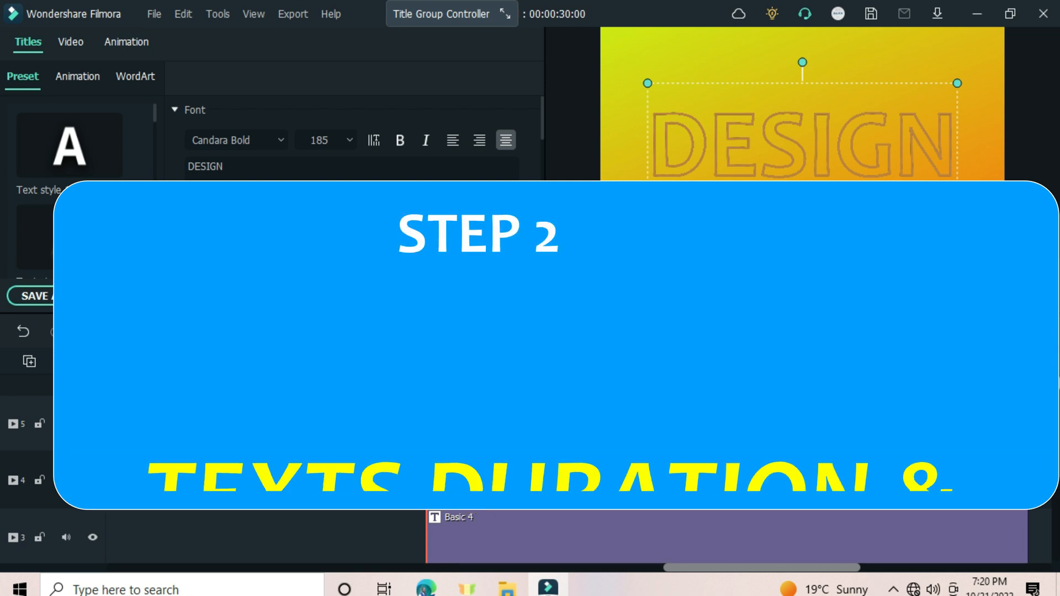
Step: Enlarge the timeline area so that all five title tracks fit in view
{"action": "scroll", "coordinate": [574, 470], "scroll_direction": "down", "scroll_amount": 4}
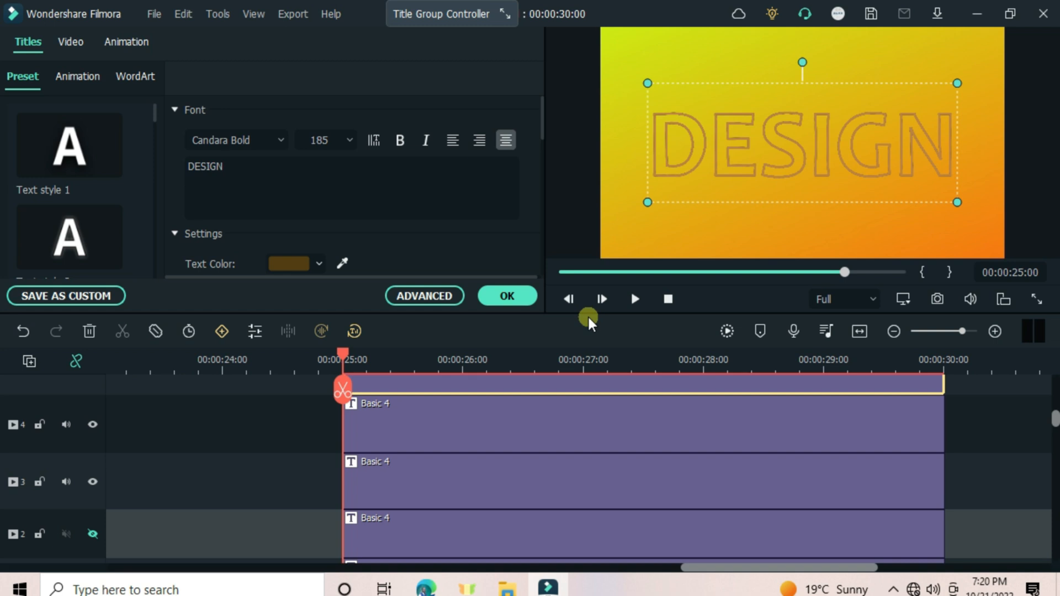
{"action": "left_click_drag", "start_coordinate": [585, 313], "coordinate": [586, 217]}
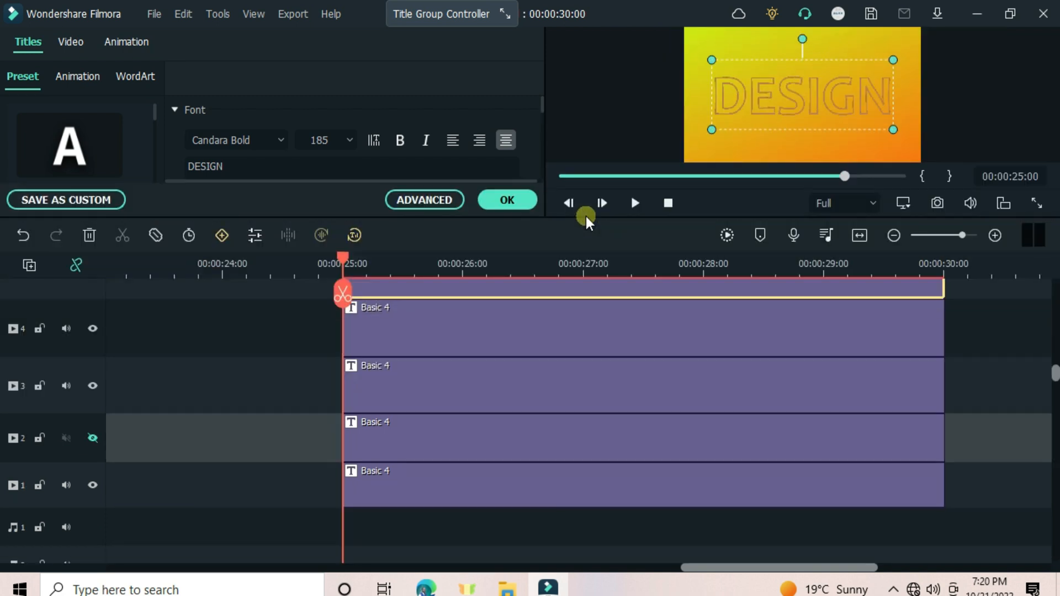
{"action": "left_click", "coordinate": [423, 368]}
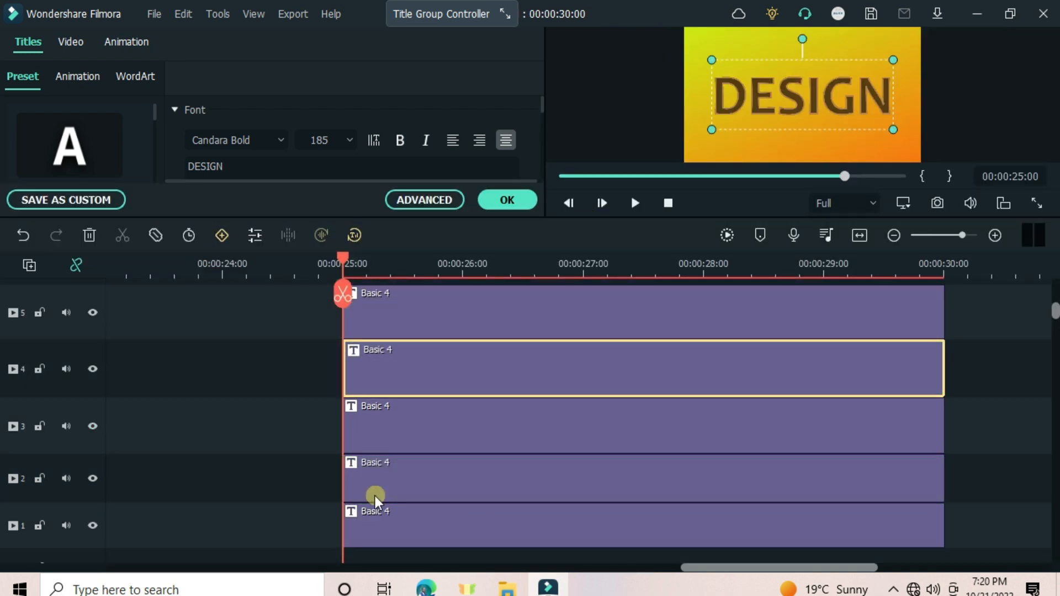
{"action": "left_click_drag", "start_coordinate": [373, 496], "coordinate": [752, 482]}
{"action": "left_click_drag", "start_coordinate": [1029, 386], "coordinate": [375, 383]}
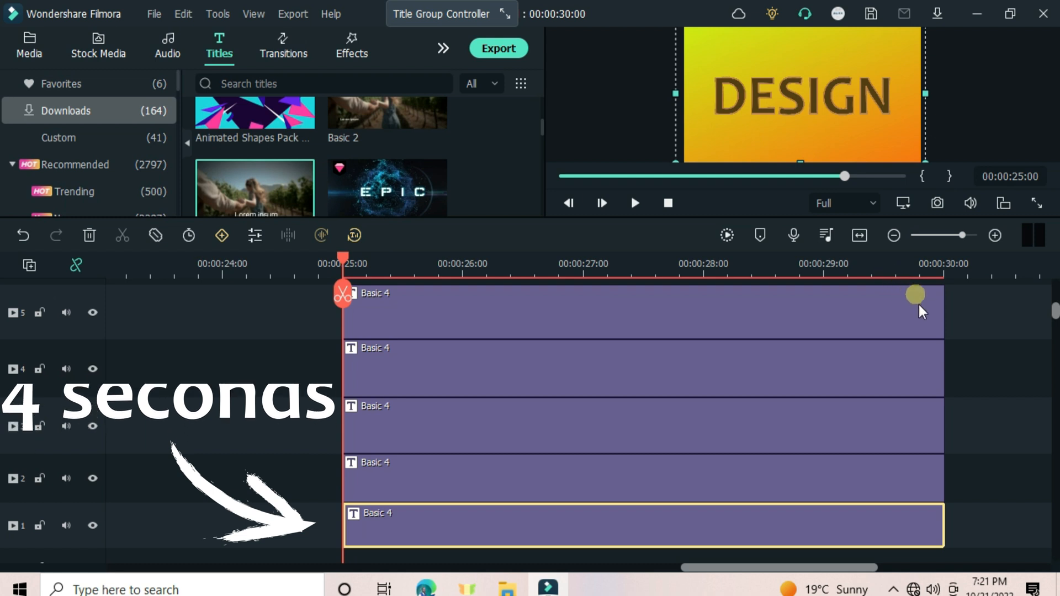
Step: Shorten the gradient background clip on the first track to 4 seconds, cutting it at 00:00:29:00 and deleting the leftover piece
{"action": "left_click_drag", "start_coordinate": [944, 522], "coordinate": [832, 525]}
{"action": "left_click", "coordinate": [825, 264]}
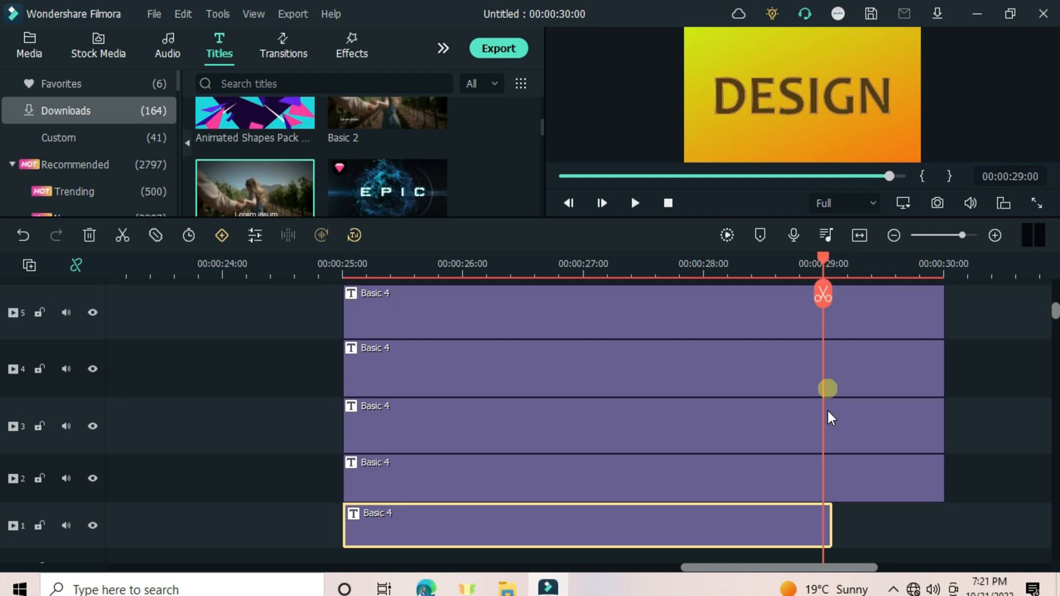
{"action": "left_click", "coordinate": [824, 296]}
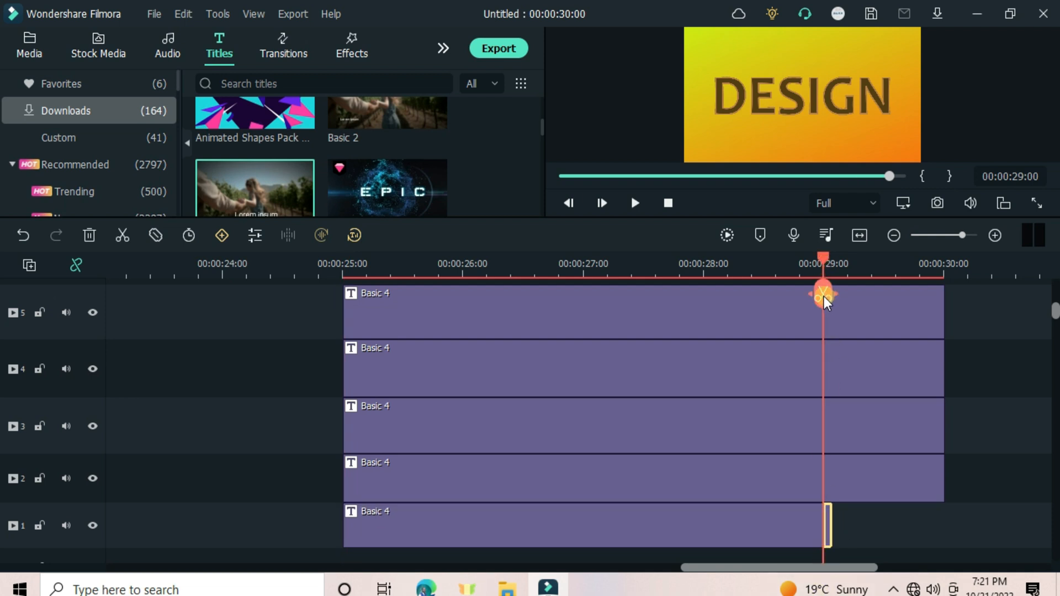
{"action": "key", "text": "Delete"}
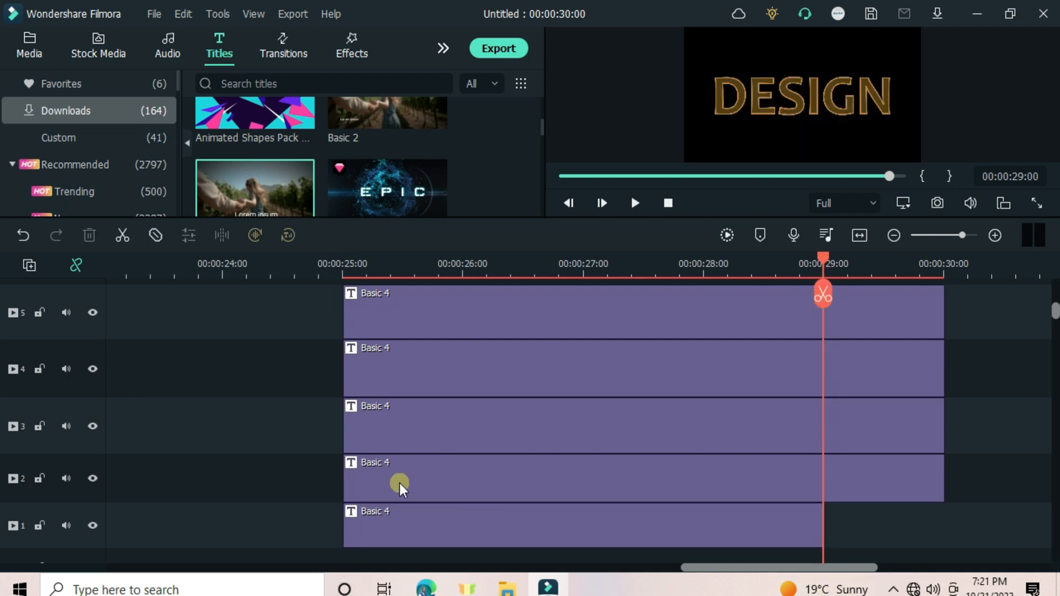
Step: Apply the Drop1 animation to the gradient background on the first track through the advanced text edits
{"action": "double_click", "coordinate": [516, 526]}
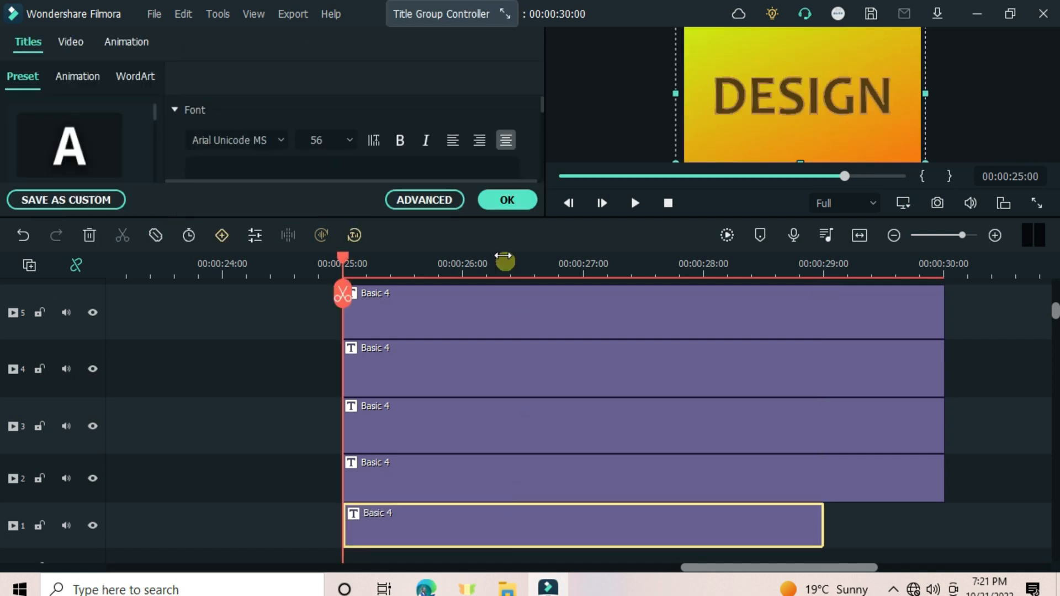
{"action": "left_click", "coordinate": [433, 202]}
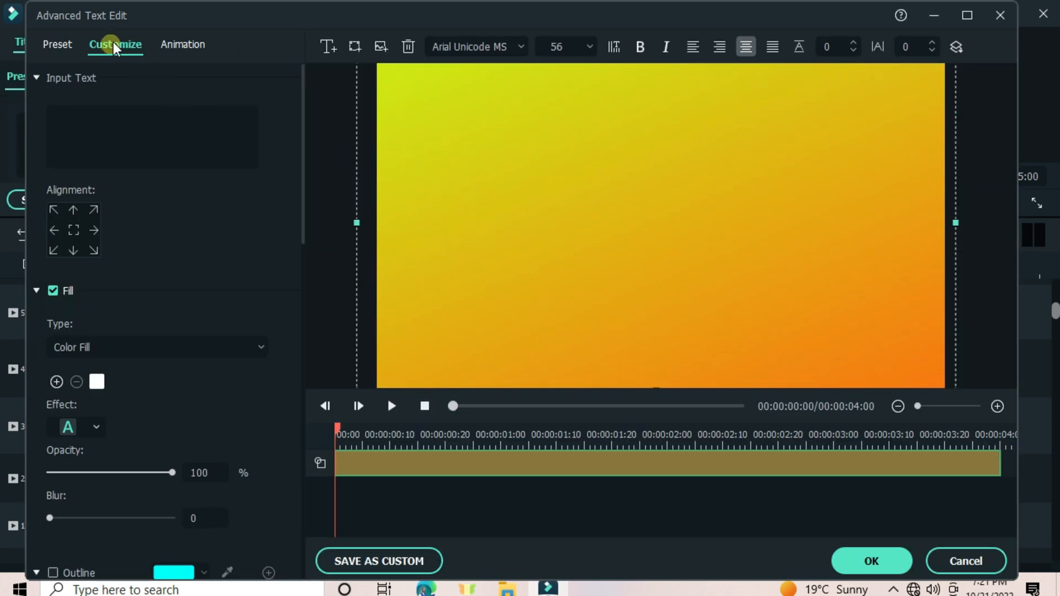
{"action": "left_click", "coordinate": [185, 45]}
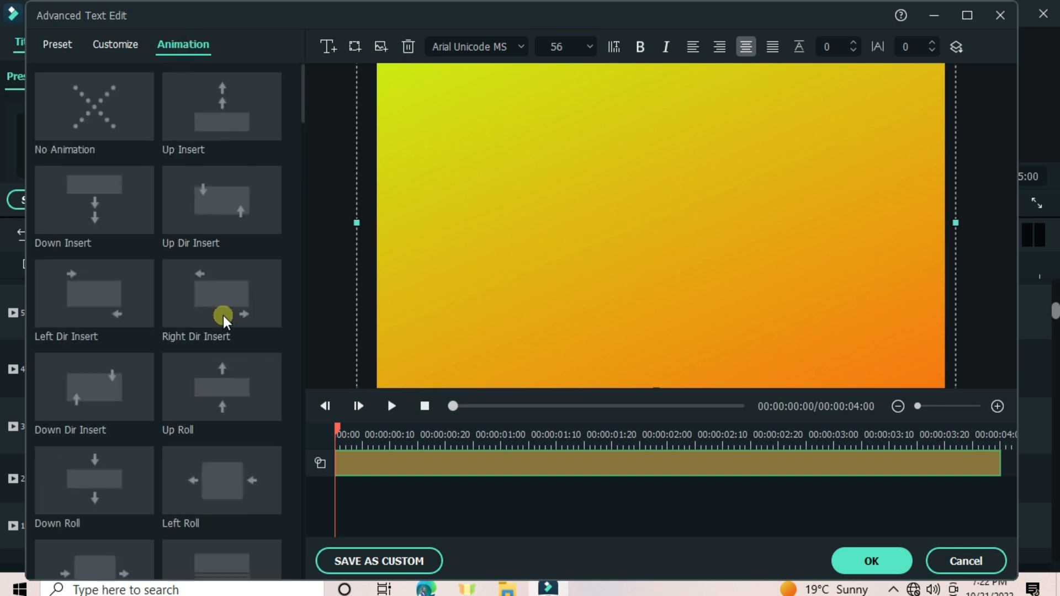
{"action": "scroll", "coordinate": [223, 315], "scroll_direction": "down", "scroll_amount": 3}
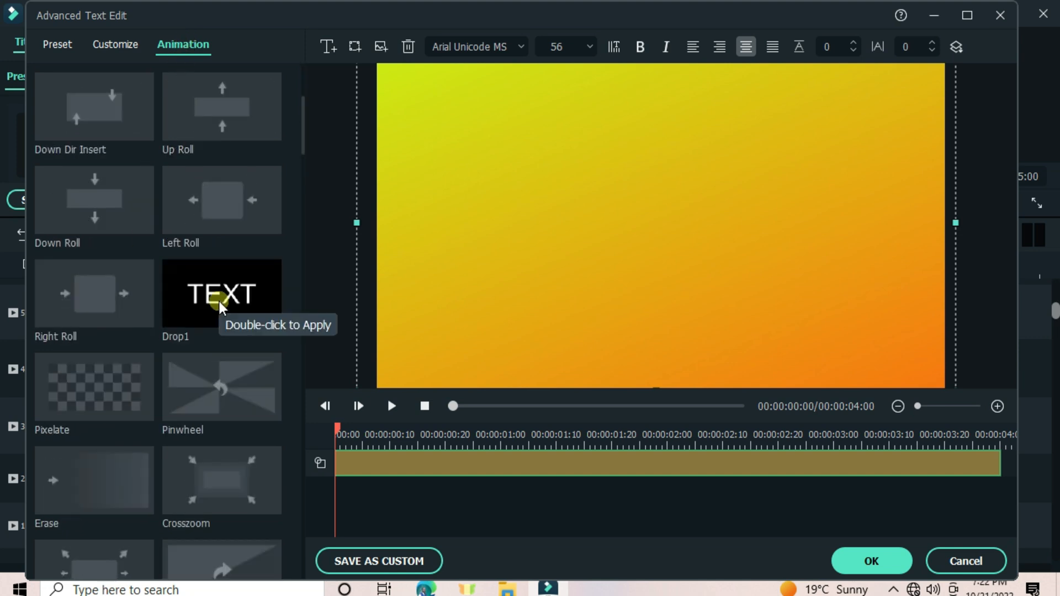
{"action": "double_click", "coordinate": [219, 301]}
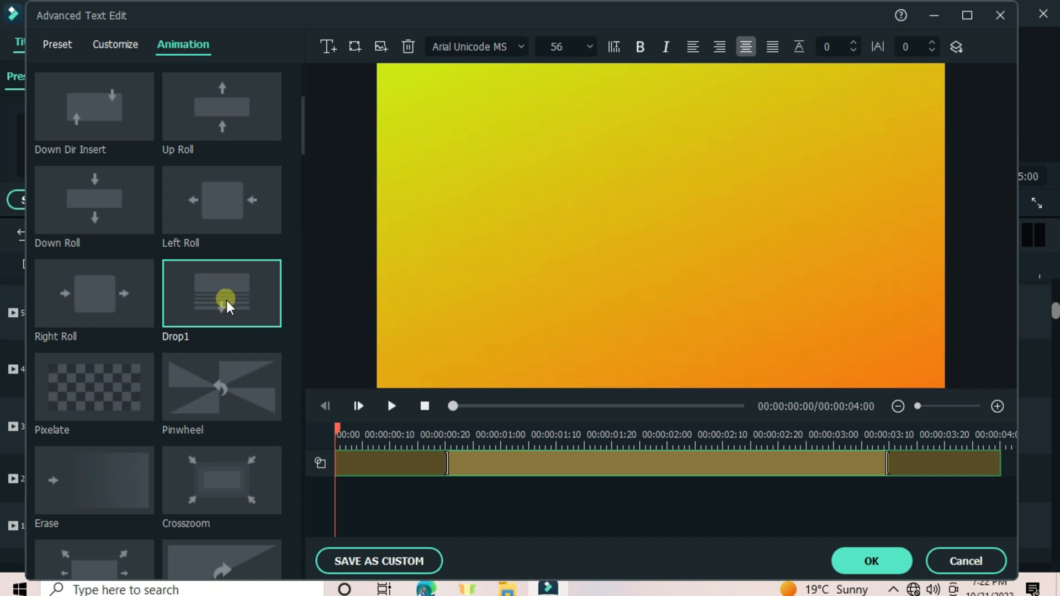
{"action": "left_click", "coordinate": [886, 562]}
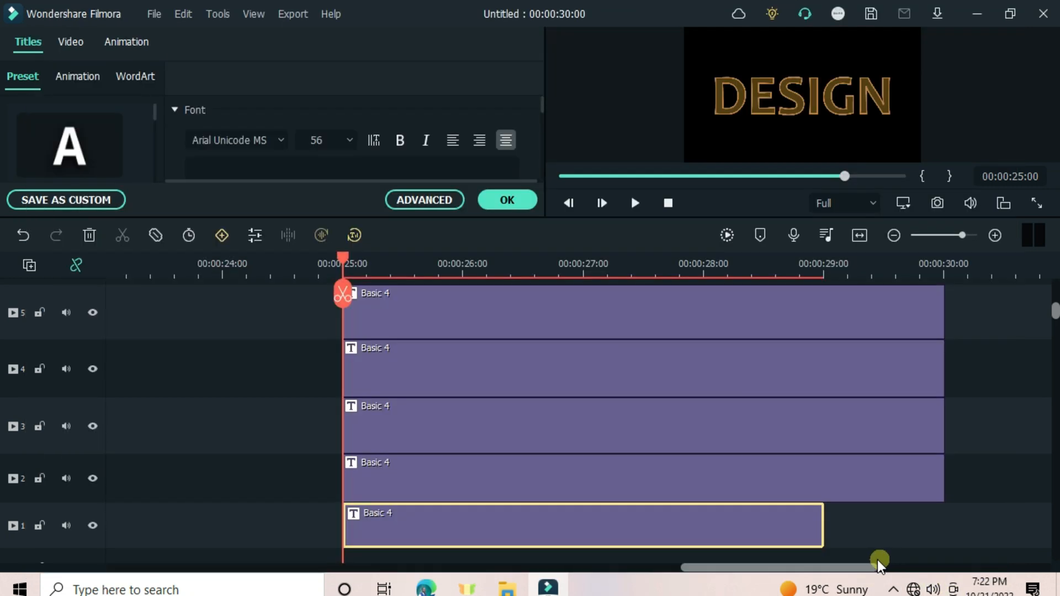
Step: Shift the second track's DESIGN title so that it starts at 00:00:25:19
{"action": "left_click", "coordinate": [318, 523]}
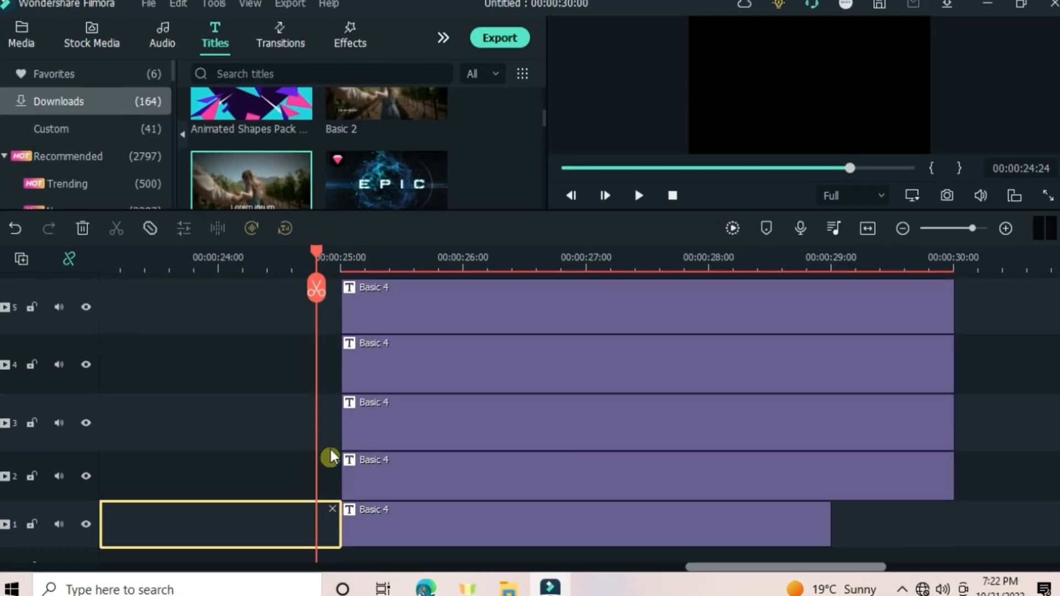
{"action": "left_click", "coordinate": [342, 273]}
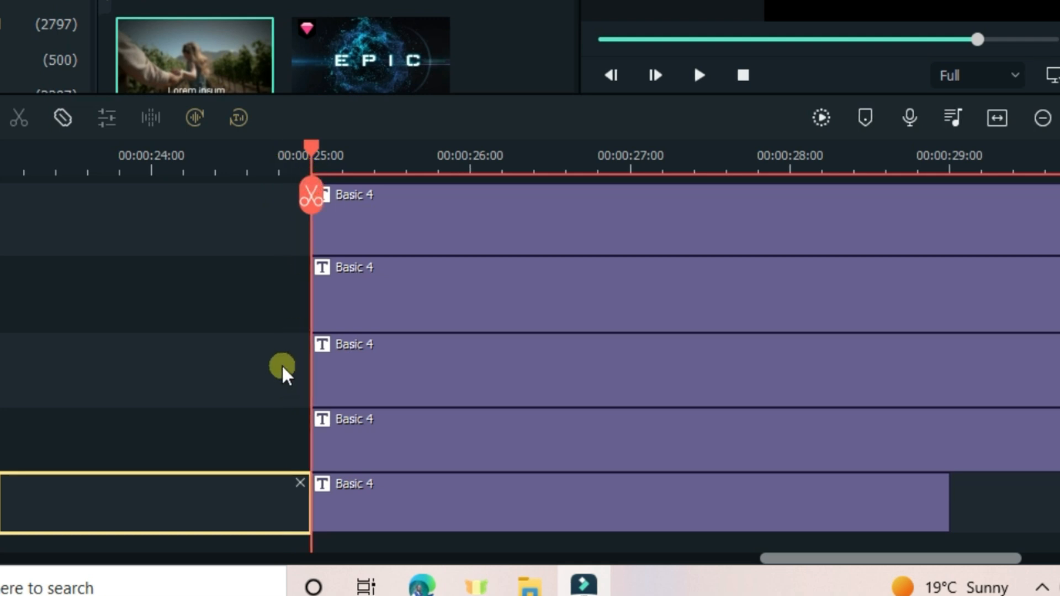
{"action": "key", "text": "Right"}
{"action": "key", "text": "Right"}
{"action": "key", "text": "Right"}
{"action": "key", "text": "Right"}
{"action": "key", "text": "Right"}
{"action": "key", "text": "Right"}
{"action": "key", "text": "Right"}
{"action": "key", "text": "Right"}
{"action": "key", "text": "Right"}
{"action": "key", "text": "Right"}
{"action": "key", "text": "Right"}
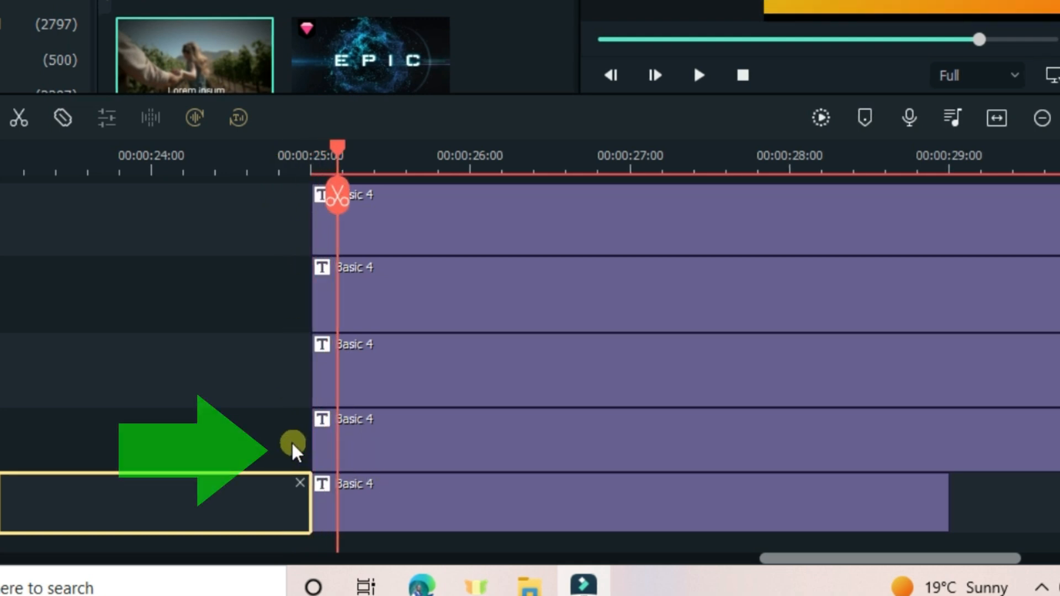
{"action": "key", "text": "Right"}
{"action": "key", "text": "Right"}
{"action": "key", "text": "Right"}
{"action": "key", "text": "Right"}
{"action": "key", "text": "Right"}
{"action": "key", "text": "Right"}
{"action": "key", "text": "Right"}
{"action": "key", "text": "Right"}
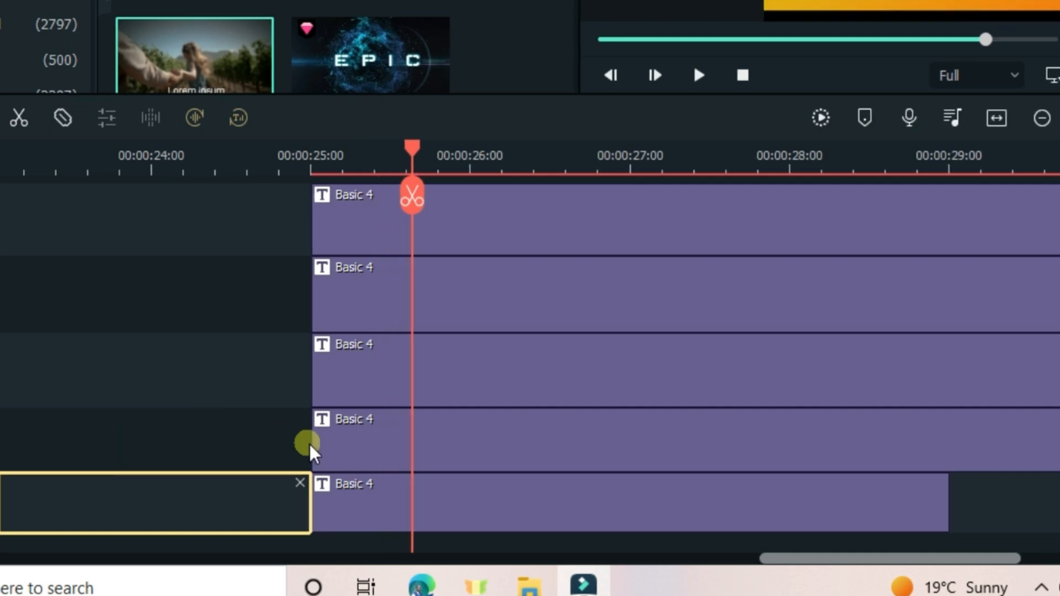
{"action": "left_click", "coordinate": [397, 466]}
{"action": "left_click_drag", "start_coordinate": [319, 447], "coordinate": [447, 448]}
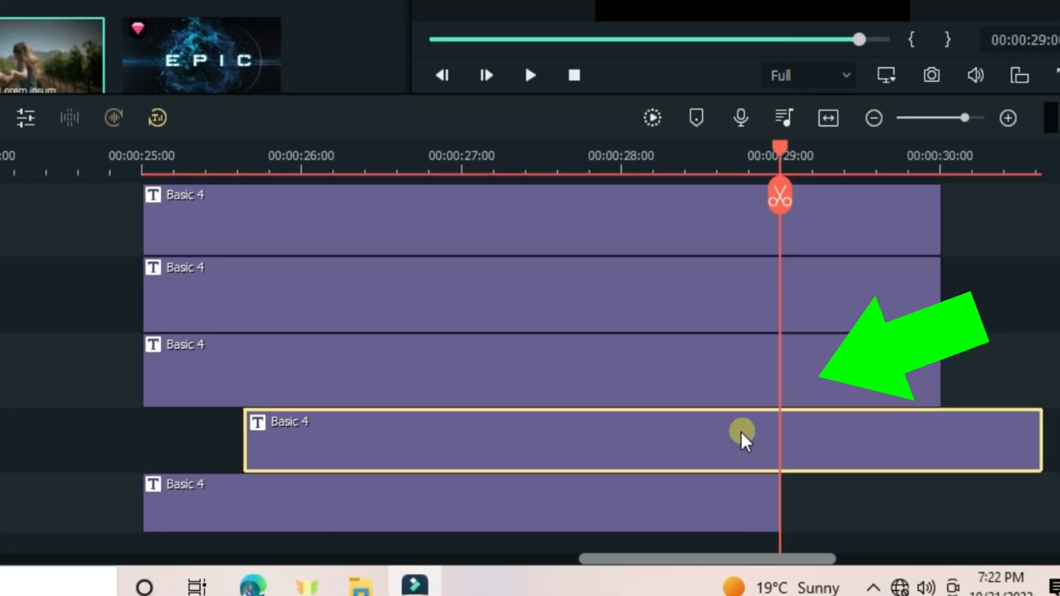
Step: Split the second track's title at 00:00:28:08 and delete the part after the cut
{"action": "key", "text": "Left"}
{"action": "key", "text": "Left"}
{"action": "key", "text": "Left"}
{"action": "key", "text": "Left"}
{"action": "key", "text": "Left"}
{"action": "key", "text": "Left"}
{"action": "key", "text": "Left"}
{"action": "key", "text": "Left"}
{"action": "key", "text": "Left"}
{"action": "key", "text": "Left"}
{"action": "key", "text": "Left"}
{"action": "key", "text": "Left"}
{"action": "key", "text": "Left"}
{"action": "key", "text": "Left"}
{"action": "key", "text": "Left"}
{"action": "key", "text": "Left"}
{"action": "key", "text": "Left"}
{"action": "key", "text": "Left"}
{"action": "key", "text": "Left"}
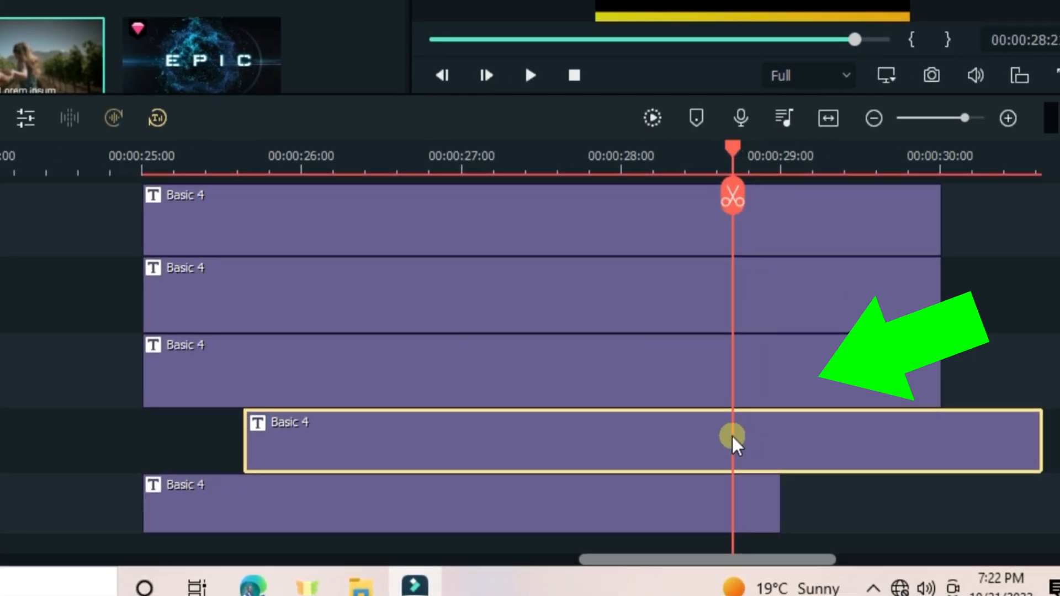
{"action": "key", "text": "Left"}
{"action": "key", "text": "Left"}
{"action": "key", "text": "Left"}
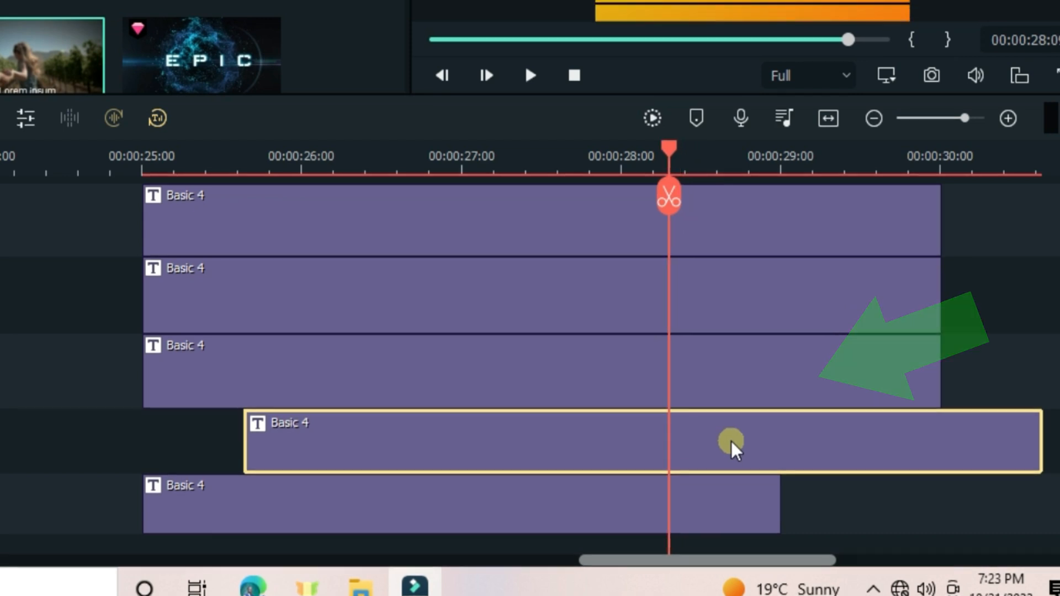
{"action": "left_click", "coordinate": [662, 197]}
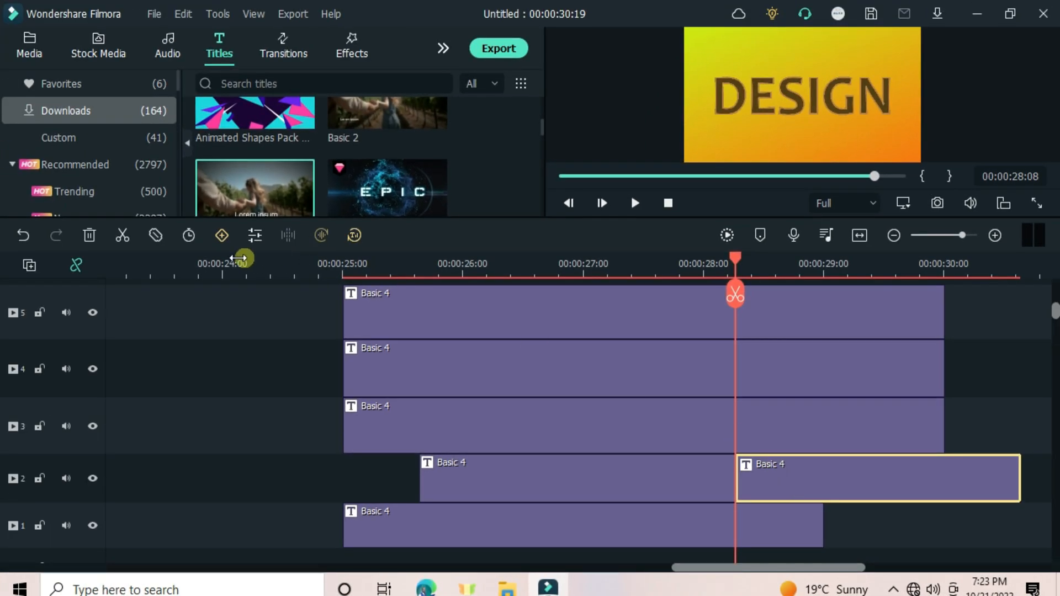
{"action": "left_click", "coordinate": [89, 236]}
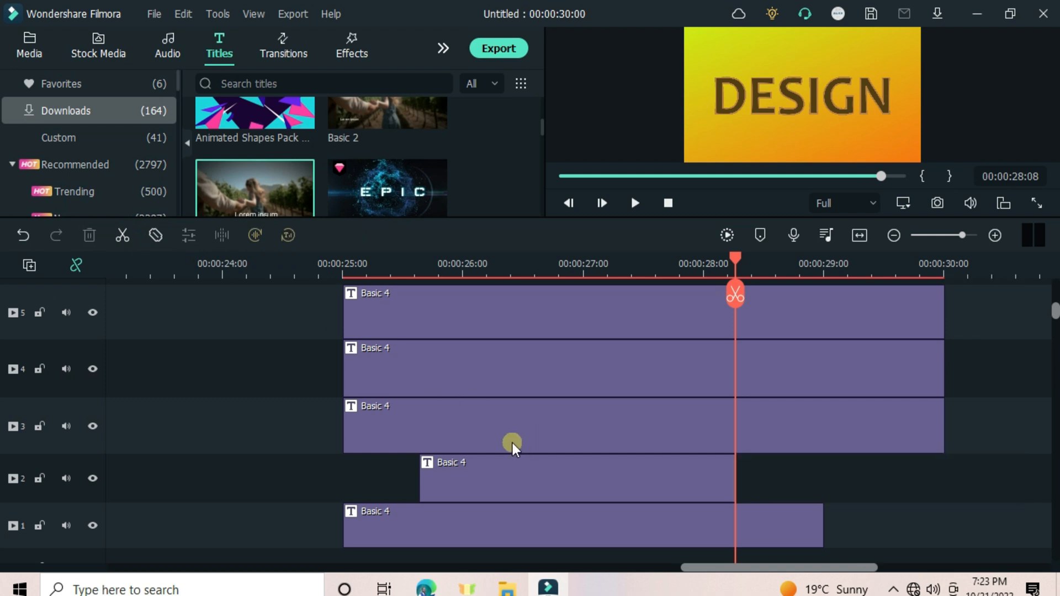
Step: Set the second track's DESIGN title to No Animation in the advanced text edits and apply the title settings
{"action": "double_click", "coordinate": [507, 490]}
{"action": "left_click", "coordinate": [427, 196]}
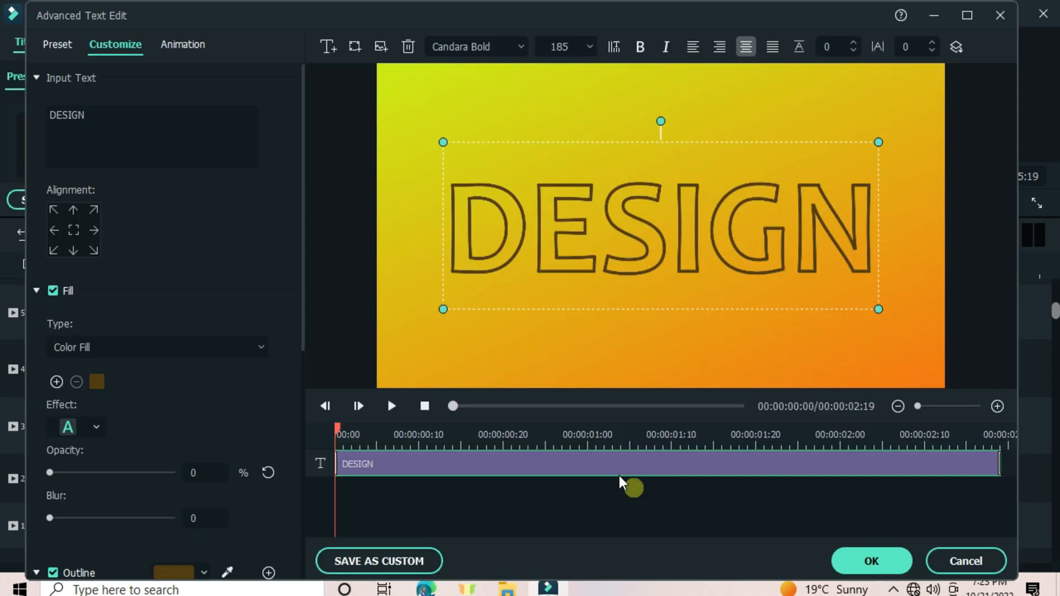
{"action": "left_click", "coordinate": [183, 44]}
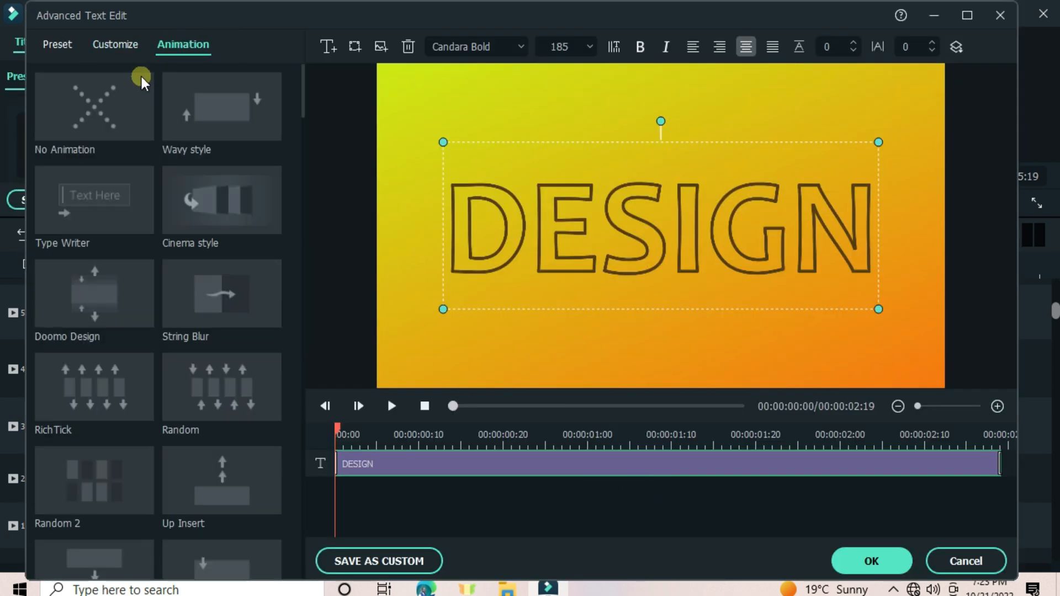
{"action": "left_click", "coordinate": [93, 108]}
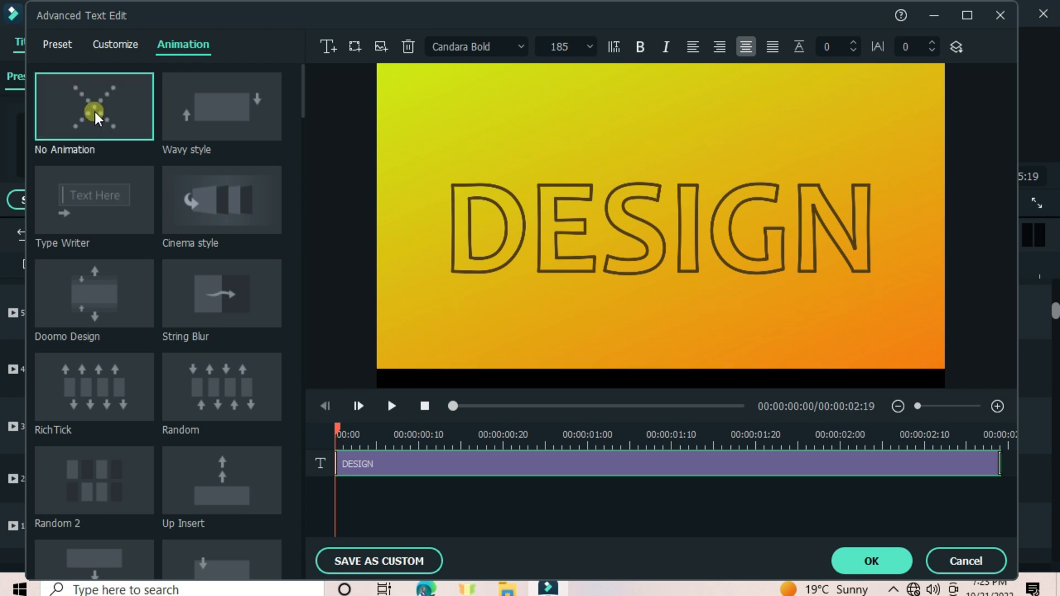
{"action": "left_click", "coordinate": [872, 561]}
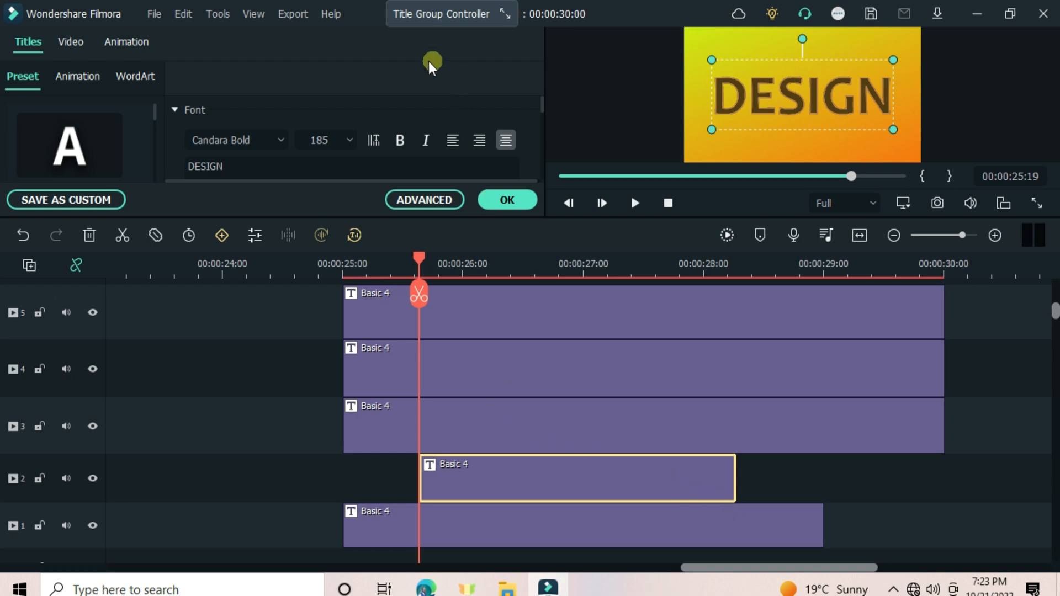
{"action": "left_click", "coordinate": [503, 201]}
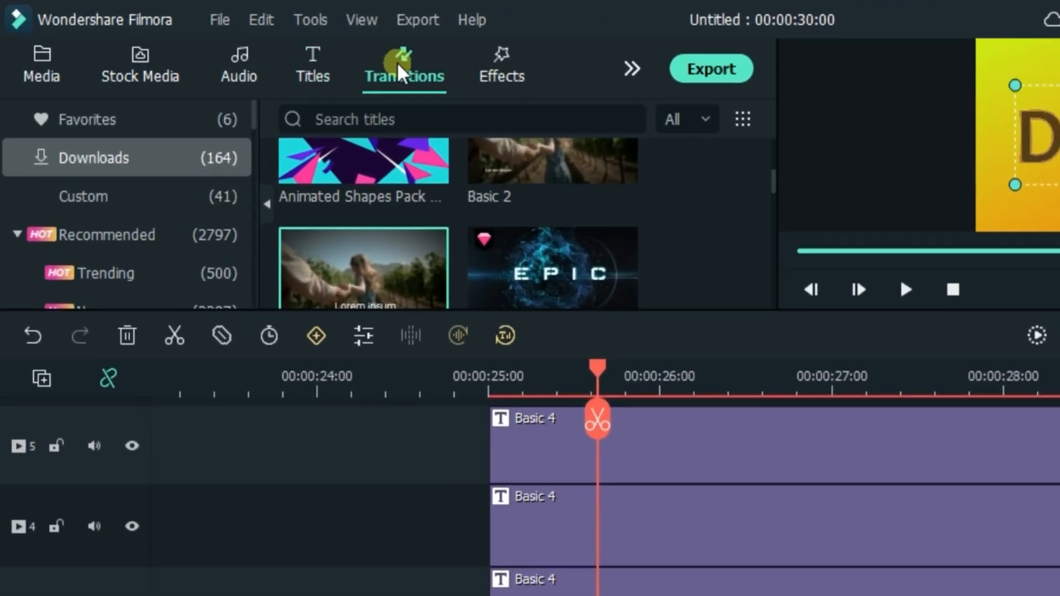
Step: Find the Warp Zoom 6 transition among the favorites and add it to the start of the second track's DESIGN title
{"action": "left_click", "coordinate": [402, 72]}
{"action": "left_click", "coordinate": [371, 119]}
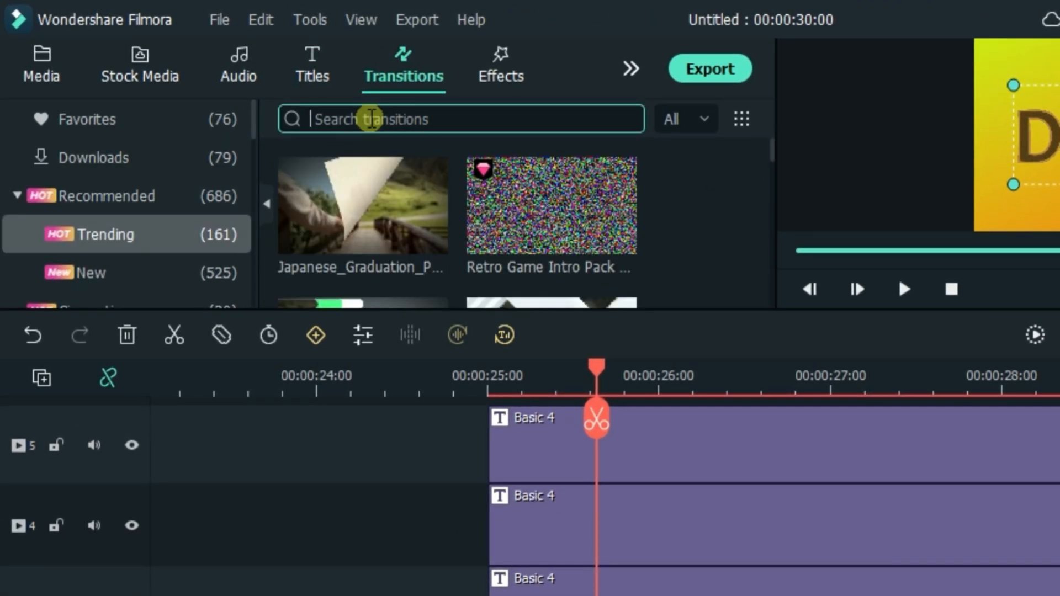
{"action": "type", "text": "WARP"}
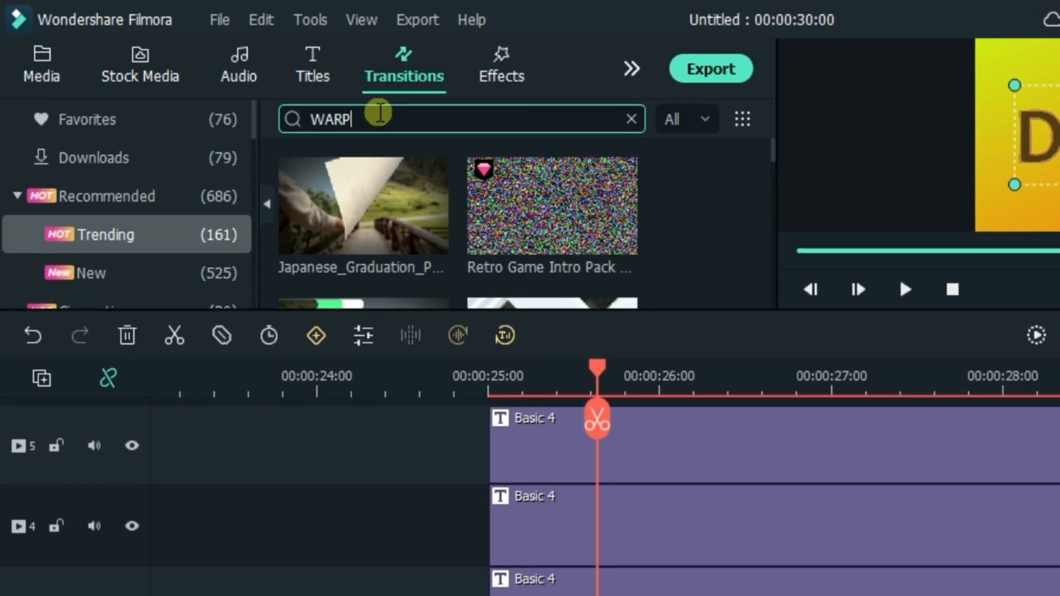
{"action": "type", "text": " ZOOM 6"}
{"action": "key", "text": "Return"}
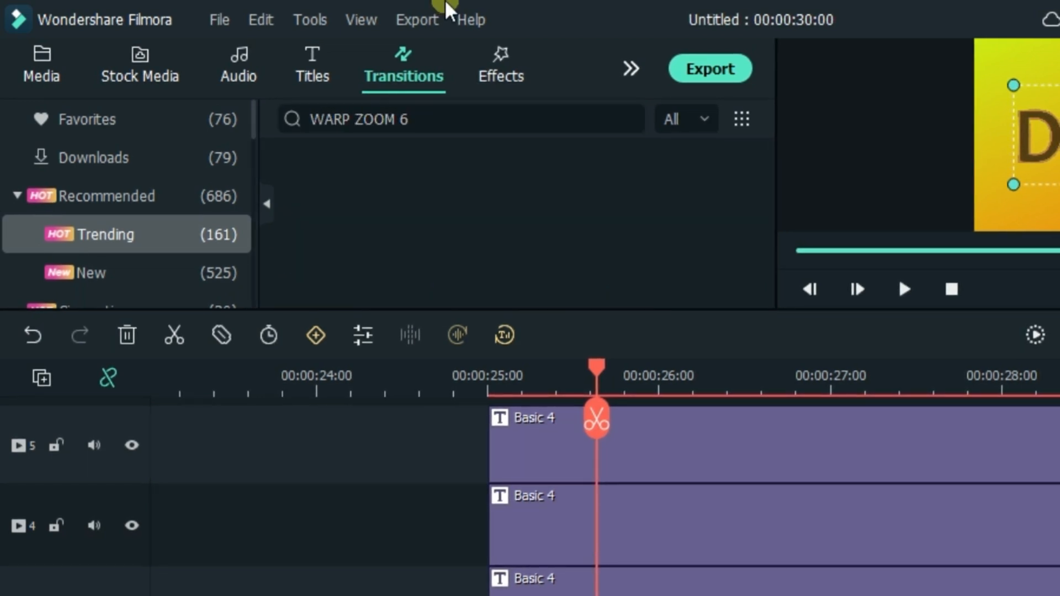
{"action": "left_click", "coordinate": [111, 119]}
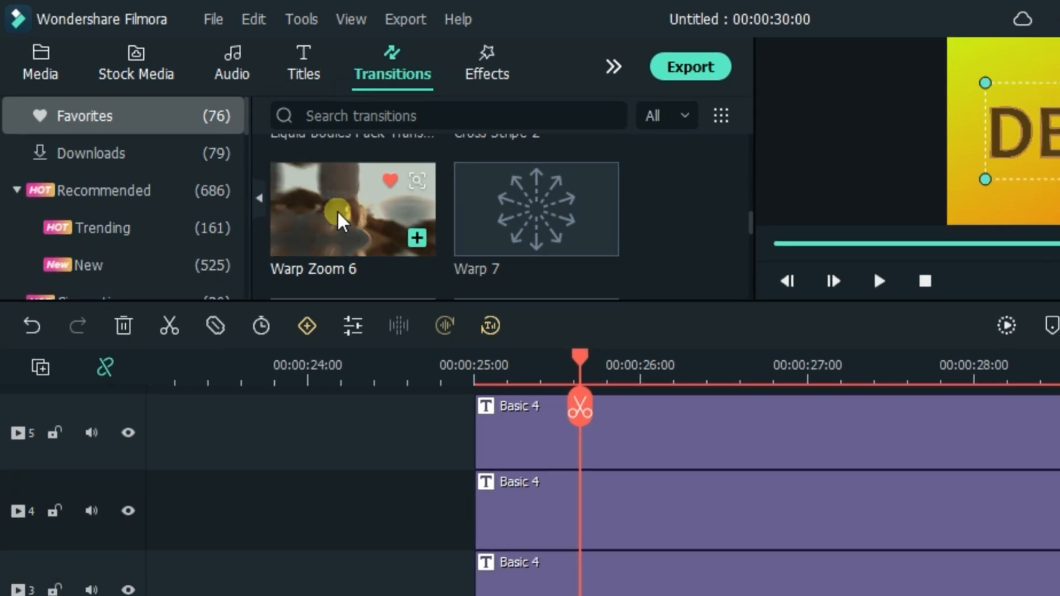
{"action": "left_click_drag", "start_coordinate": [341, 221], "coordinate": [530, 478]}
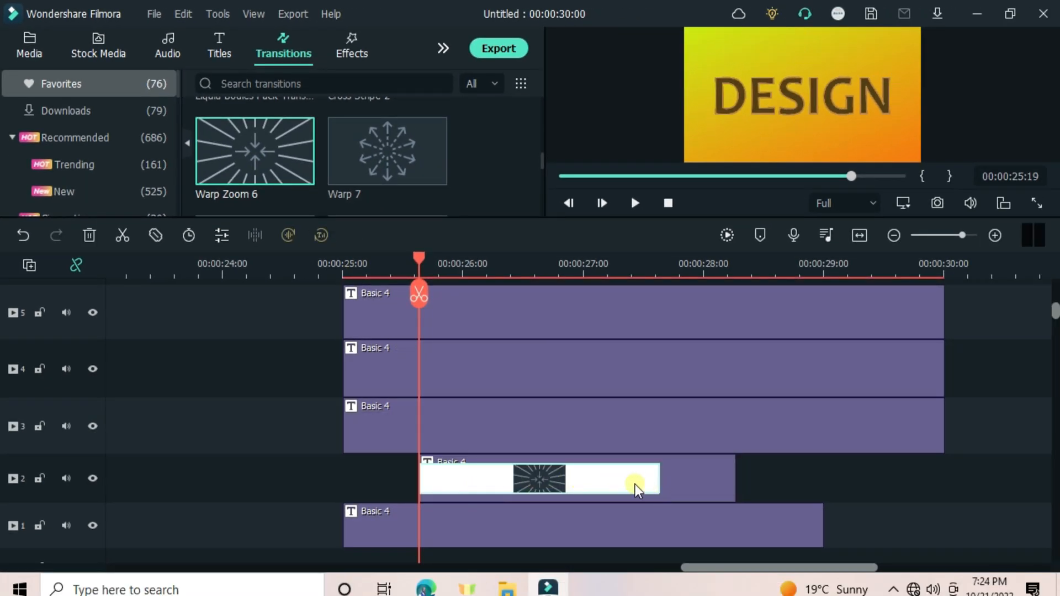
Step: Set the duration of the second track's Warp Zoom 6 transition to 00:00:00:15 and apply it
{"action": "double_click", "coordinate": [632, 486]}
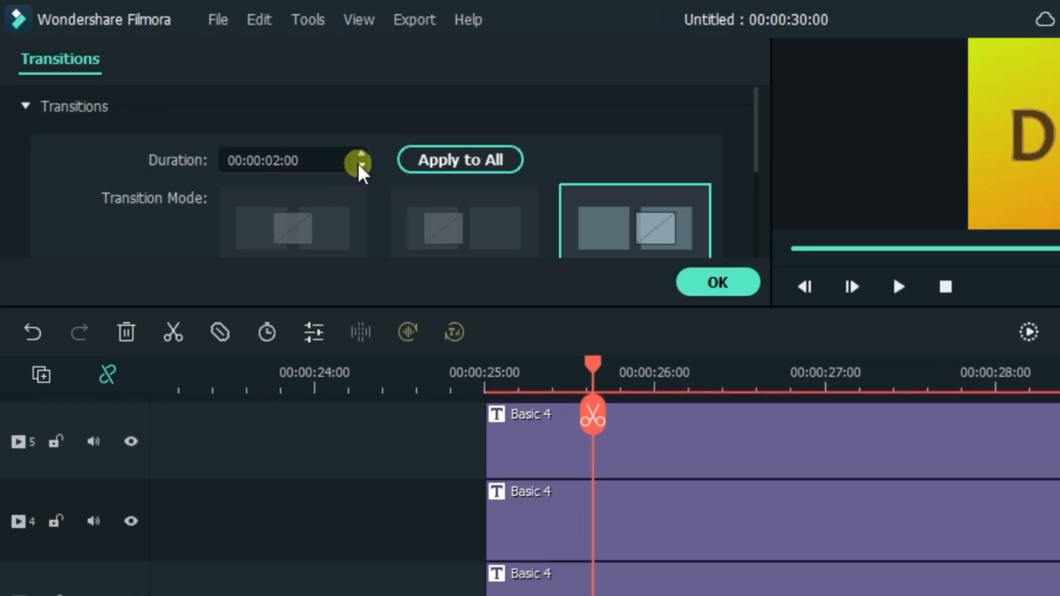
{"action": "left_click_drag", "start_coordinate": [360, 167], "coordinate": [365, 171]}
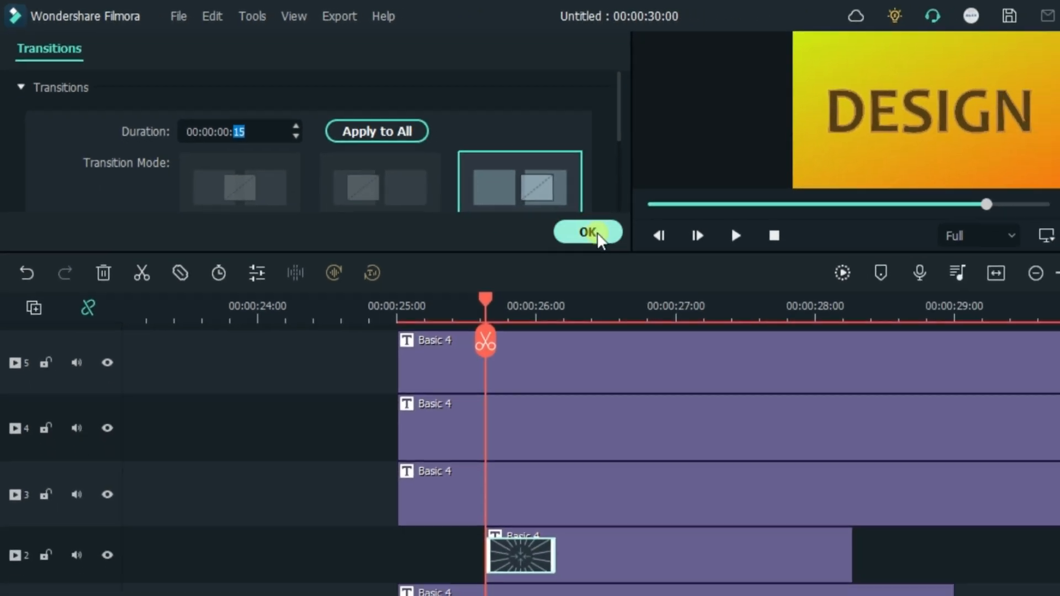
{"action": "left_click", "coordinate": [717, 282]}
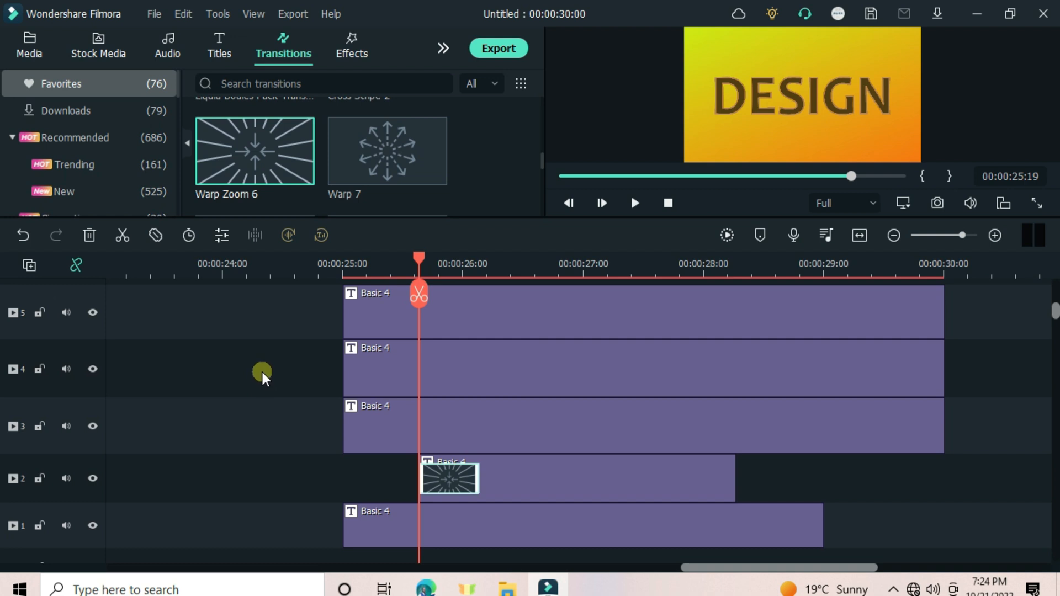
Step: Replace the third track's title with a copy of the second track's title, transition included, starting at 00:00:25:19
{"action": "left_click", "coordinate": [489, 431]}
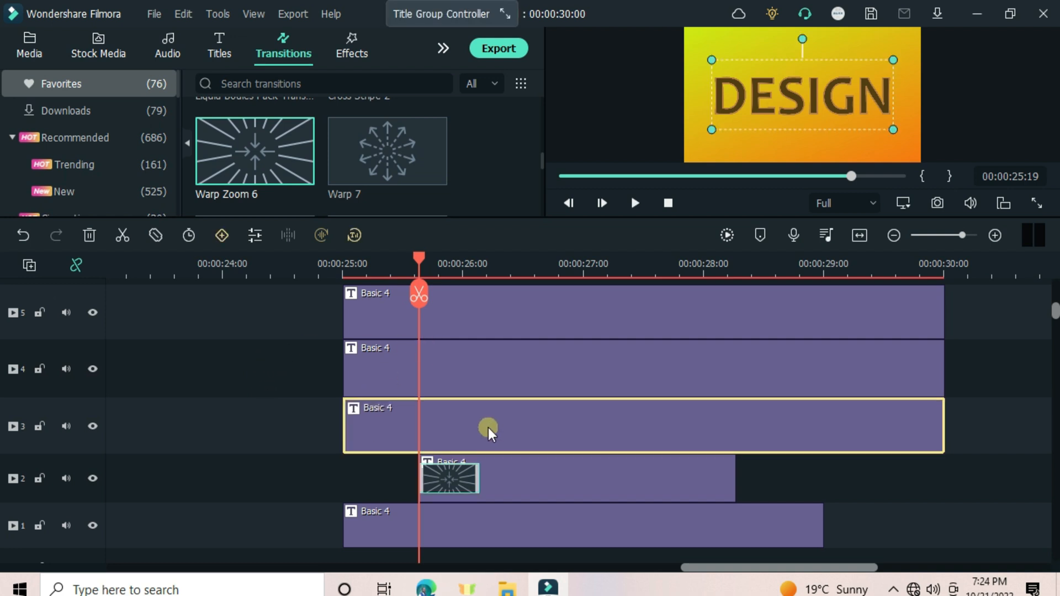
{"action": "left_click", "coordinate": [90, 236]}
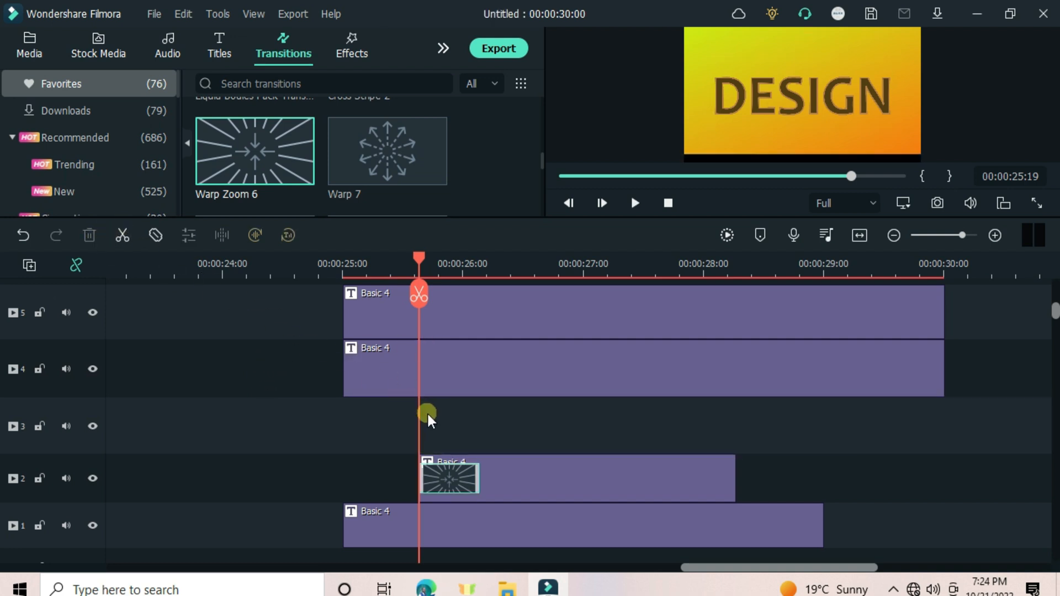
{"action": "right_click", "coordinate": [515, 464]}
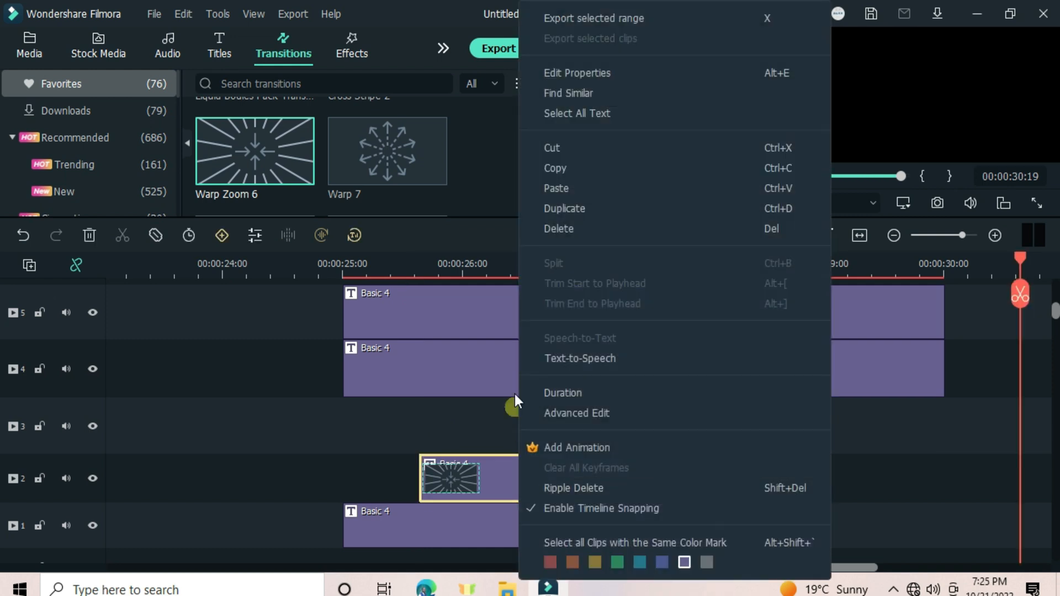
{"action": "left_click", "coordinate": [617, 169]}
{"action": "left_click", "coordinate": [415, 272]}
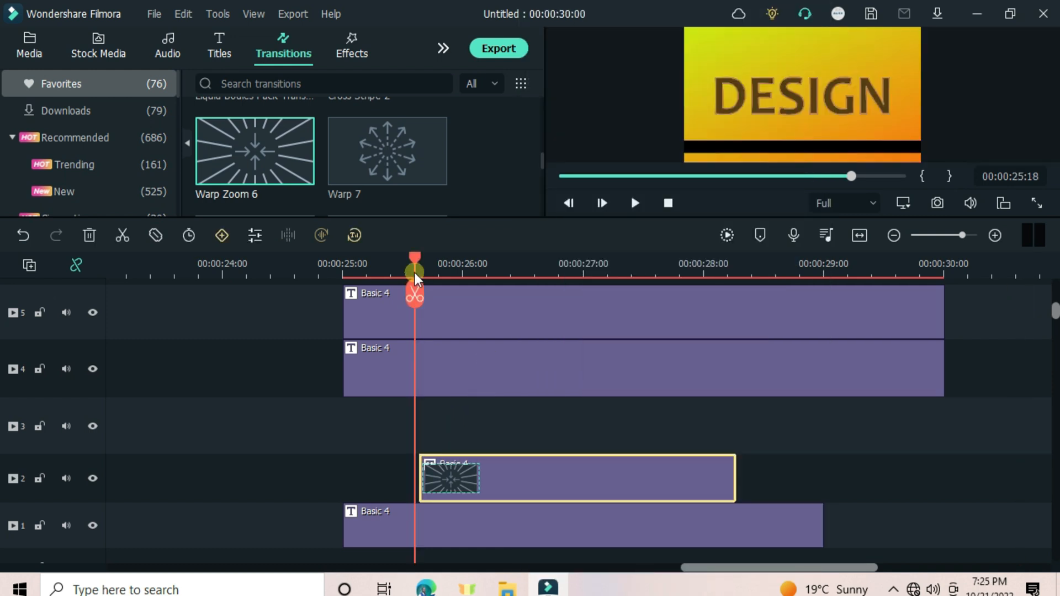
{"action": "left_click_drag", "start_coordinate": [416, 258], "coordinate": [419, 259]}
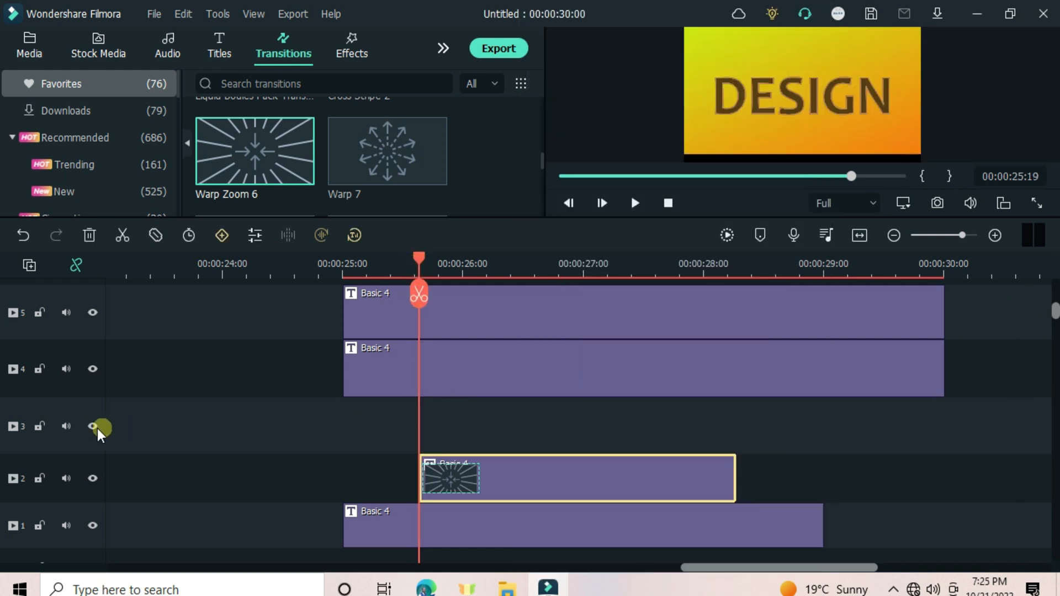
{"action": "left_click", "coordinate": [91, 410]}
{"action": "right_click", "coordinate": [461, 422]}
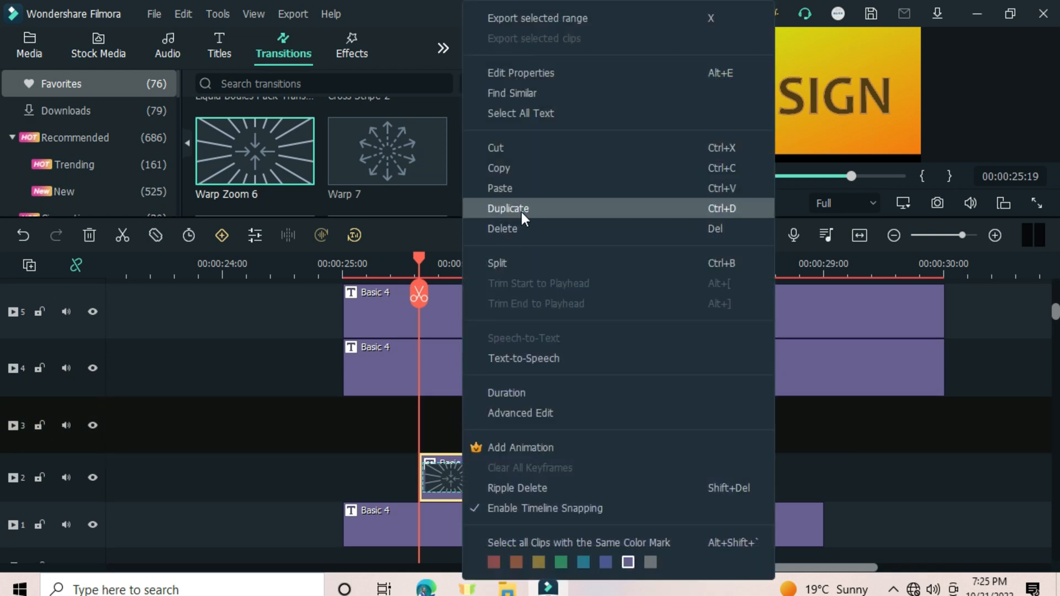
{"action": "left_click", "coordinate": [518, 188]}
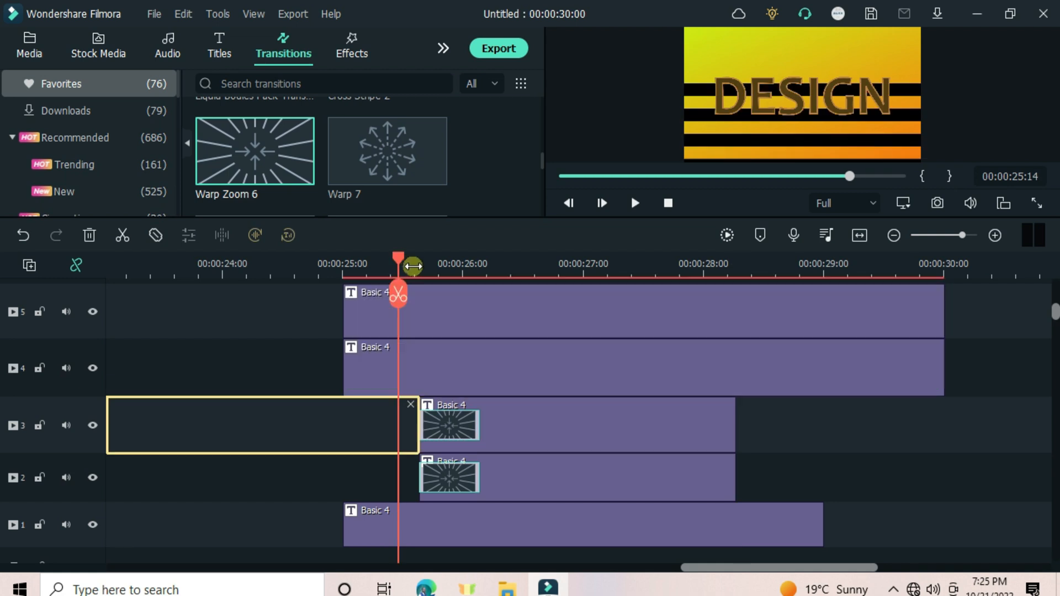
Step: Shift the fourth track's DESIGN title so that it starts at 00:00:25:28
{"action": "left_click", "coordinate": [416, 267]}
{"action": "left_click", "coordinate": [418, 266]}
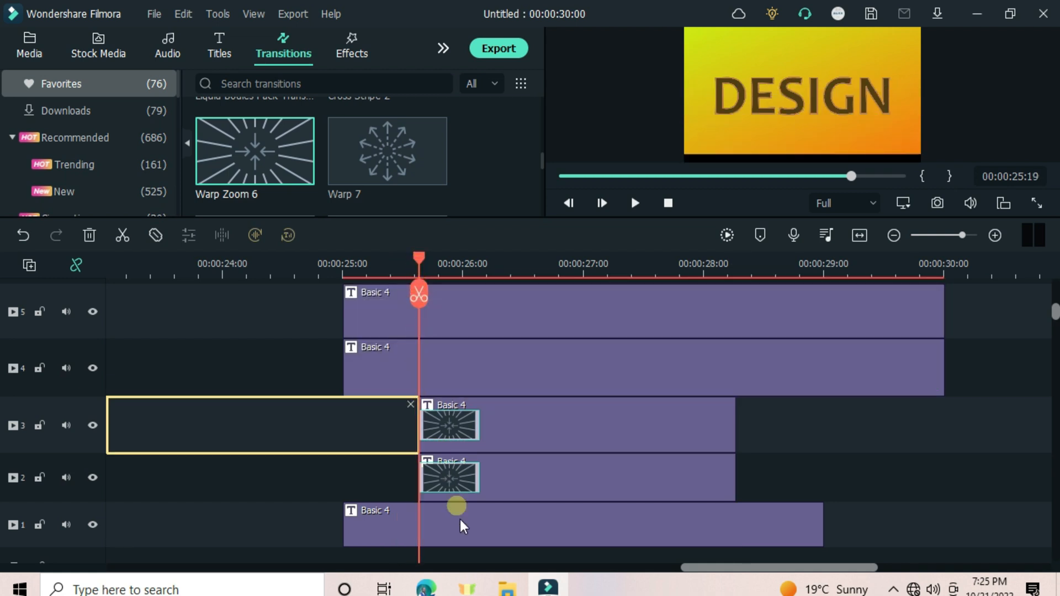
{"action": "key", "text": "Right"}
{"action": "key", "text": "Right"}
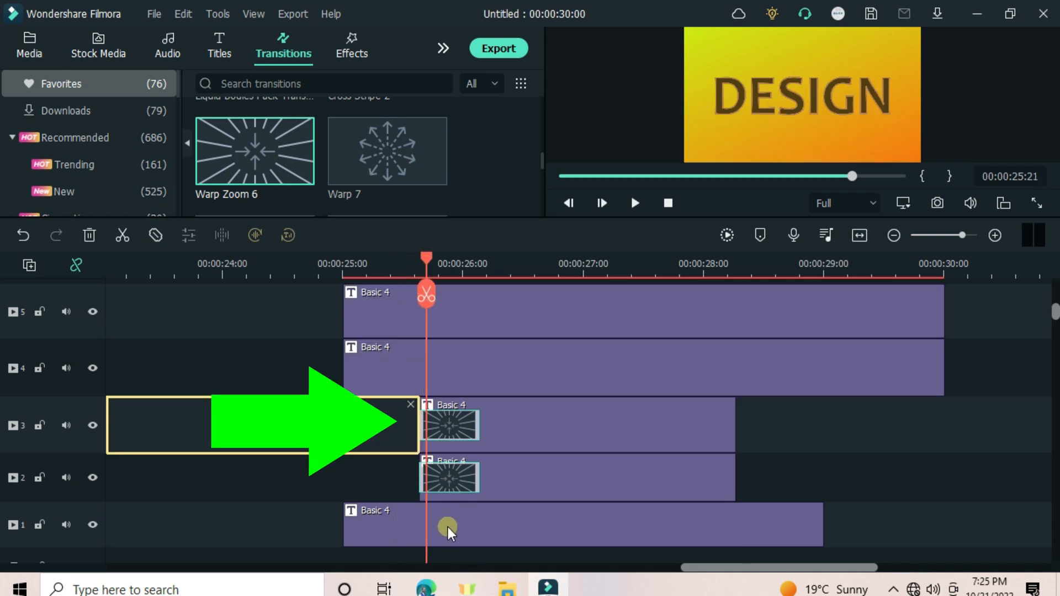
{"action": "key", "text": "Right"}
{"action": "key", "text": "Right"}
{"action": "key", "text": "Right"}
{"action": "key", "text": "Right"}
{"action": "key", "text": "Right"}
{"action": "key", "text": "Right"}
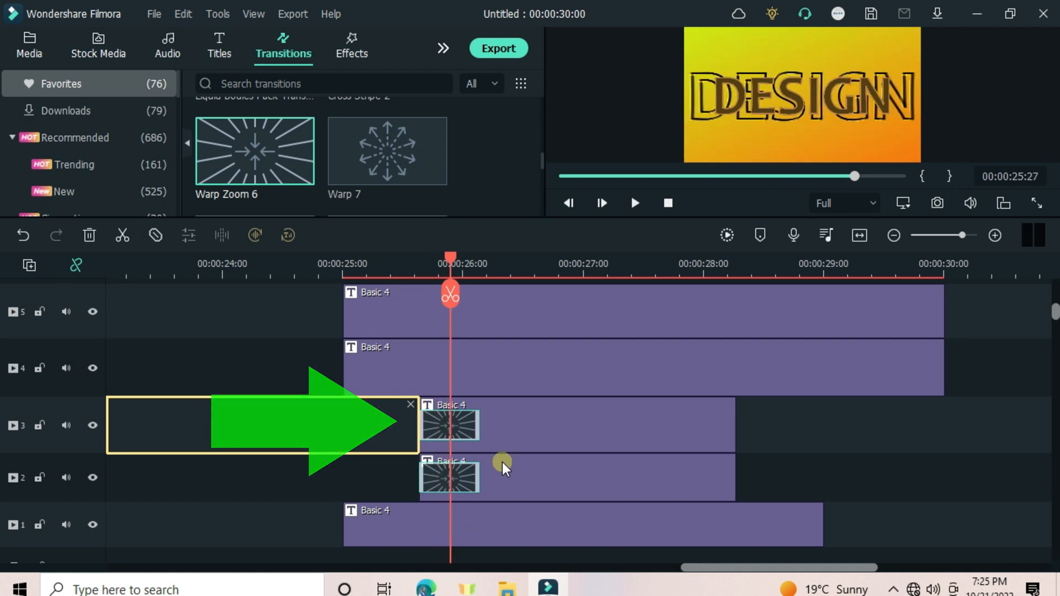
{"action": "key", "text": "Right"}
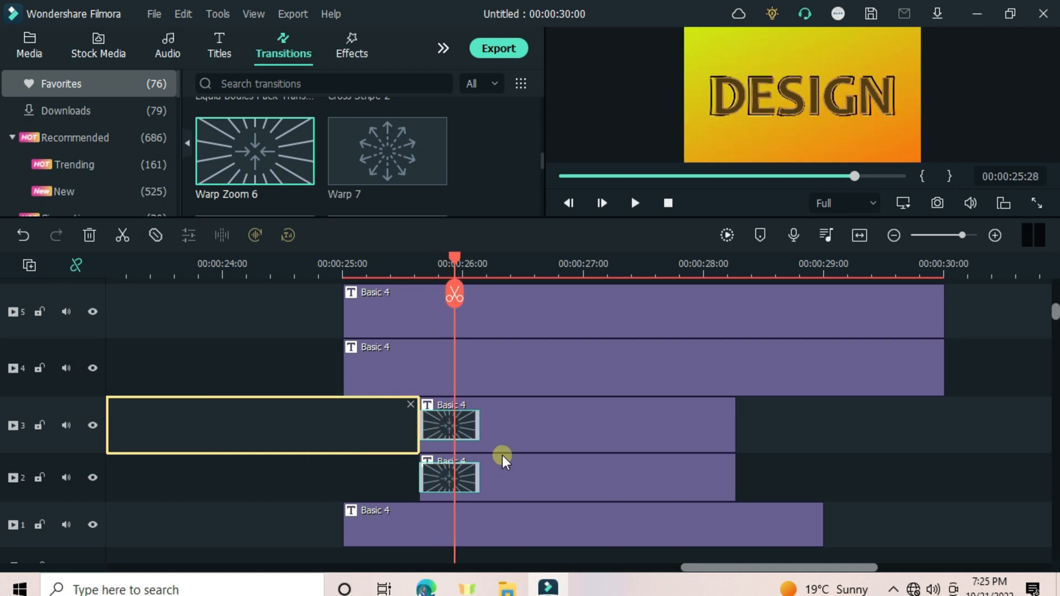
{"action": "left_click", "coordinate": [492, 367]}
{"action": "left_click_drag", "start_coordinate": [493, 371], "coordinate": [618, 381]}
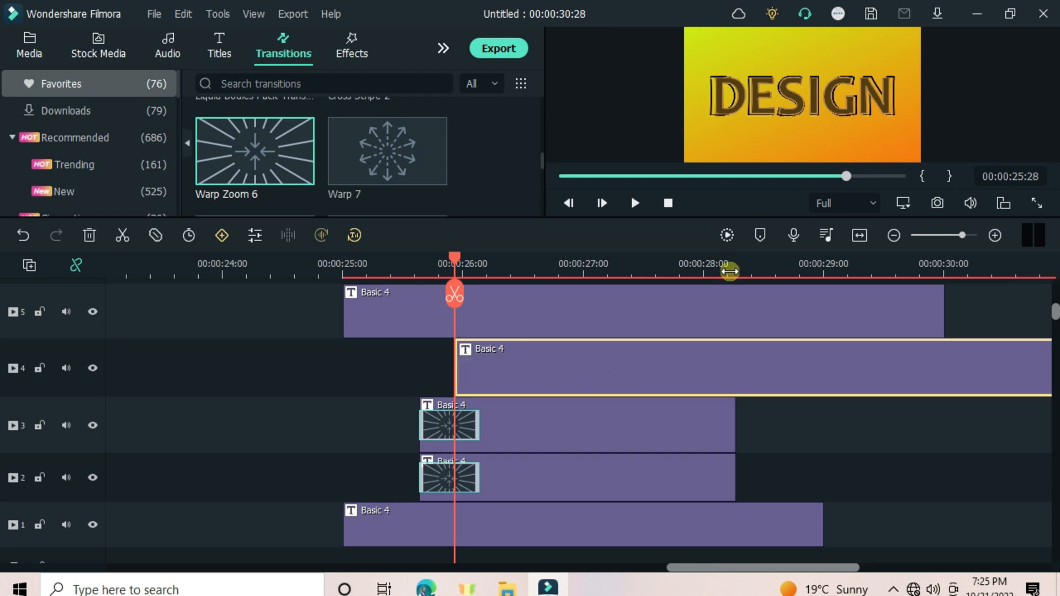
Step: Split the fourth track's title at 00:00:28:02 and delete the part after the cut
{"action": "left_click_drag", "start_coordinate": [729, 270], "coordinate": [737, 260]}
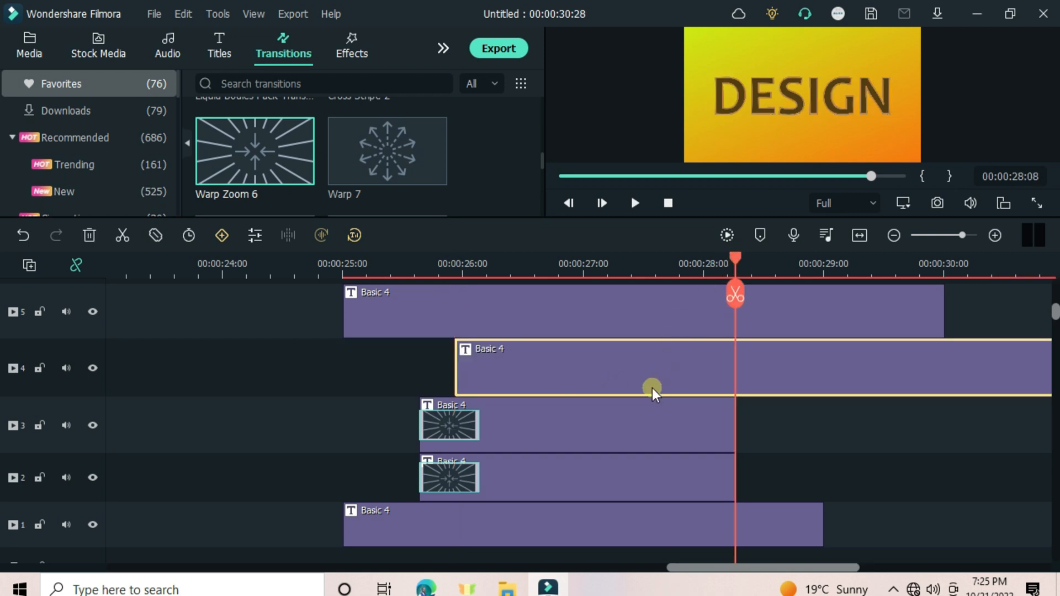
{"action": "key", "text": "Left"}
{"action": "key", "text": "Left"}
{"action": "key", "text": "Left"}
{"action": "key", "text": "Left"}
{"action": "key", "text": "Left"}
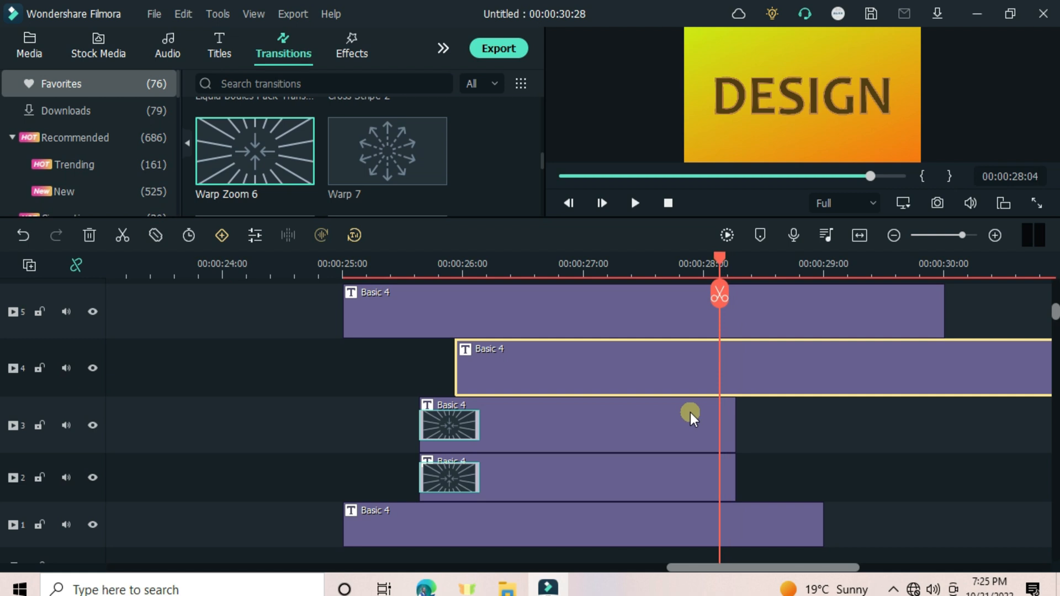
{"action": "key", "text": "Left"}
{"action": "left_click", "coordinate": [711, 297]}
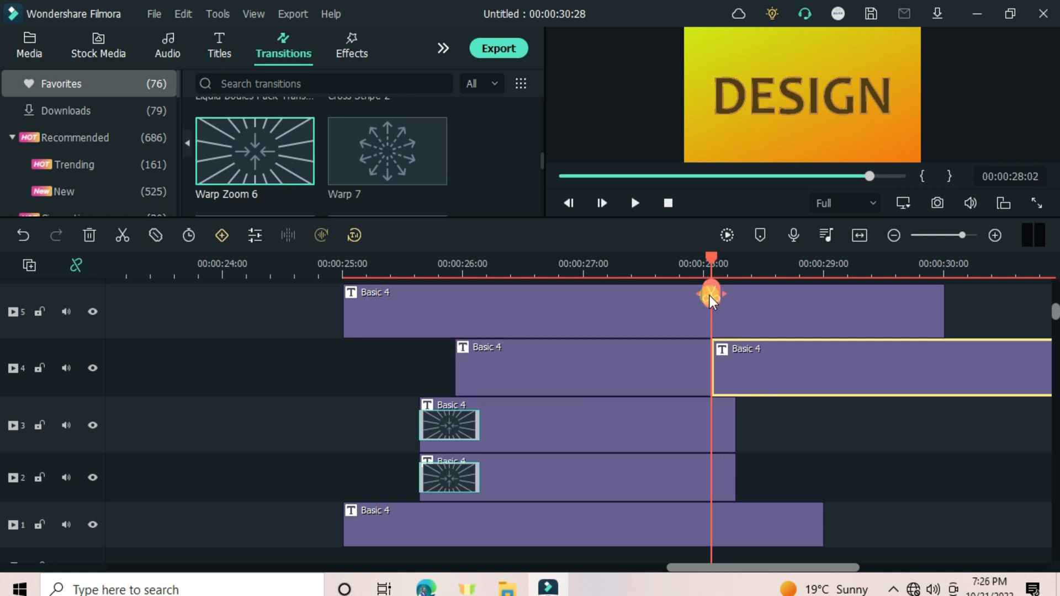
{"action": "key", "text": "Delete"}
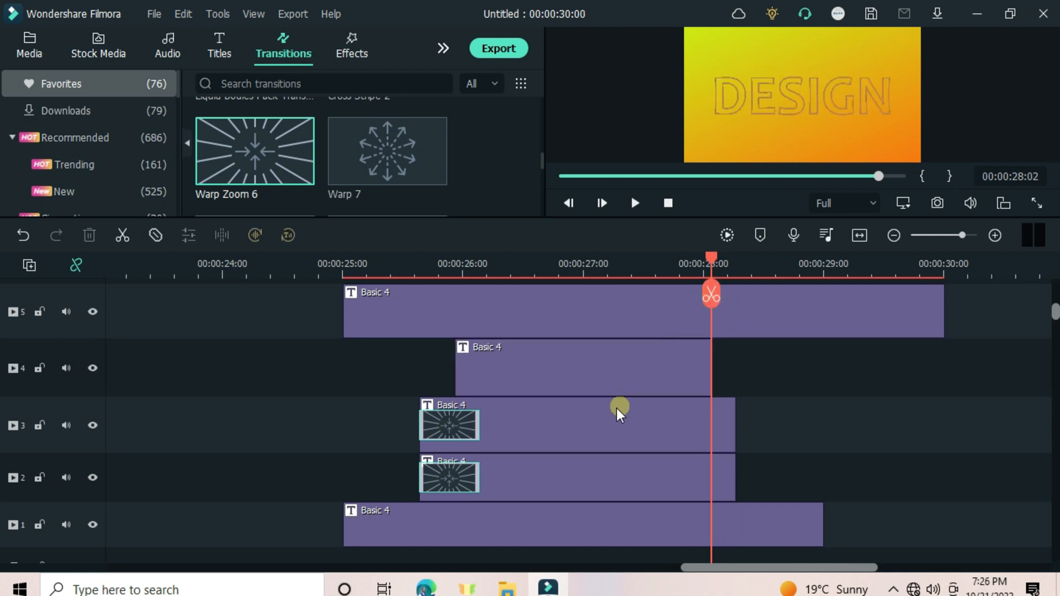
Step: Apply the Type Writer animation to the fourth track's DESIGN title through the advanced text edits
{"action": "left_click", "coordinate": [578, 374]}
{"action": "double_click", "coordinate": [578, 374]}
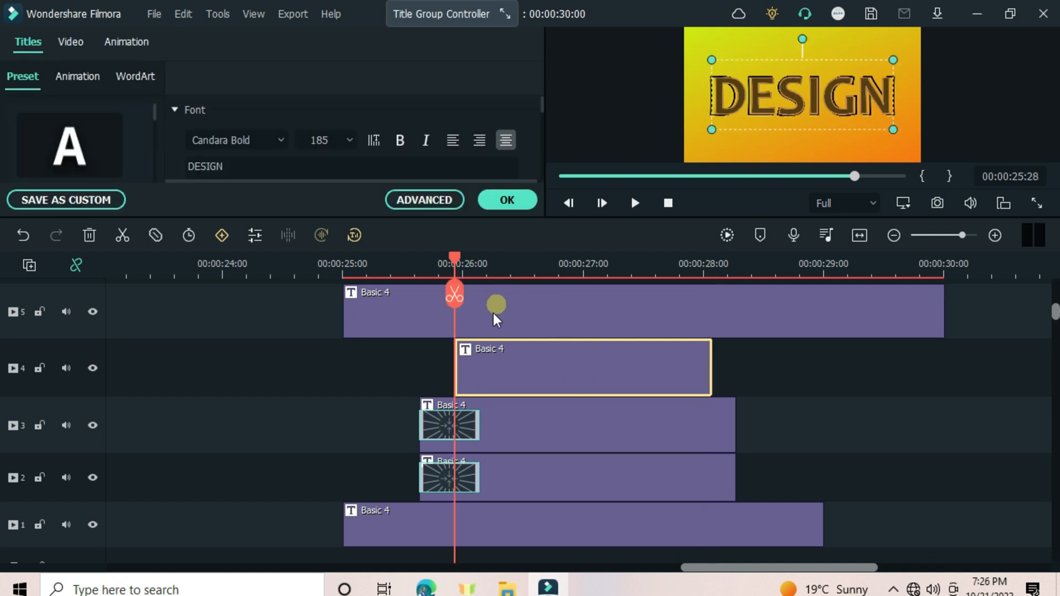
{"action": "left_click", "coordinate": [434, 199]}
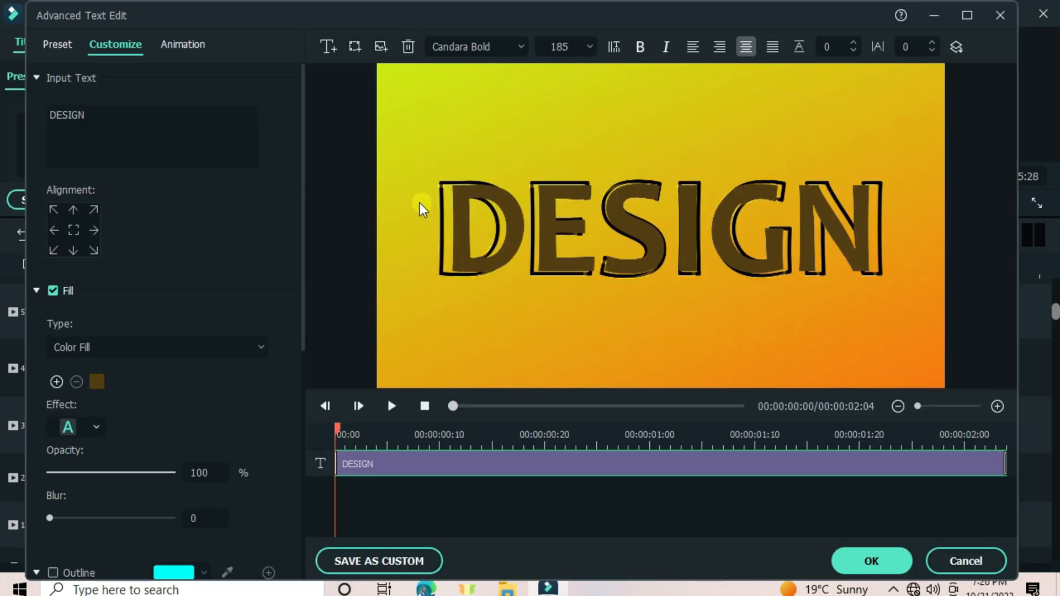
{"action": "left_click", "coordinate": [166, 57]}
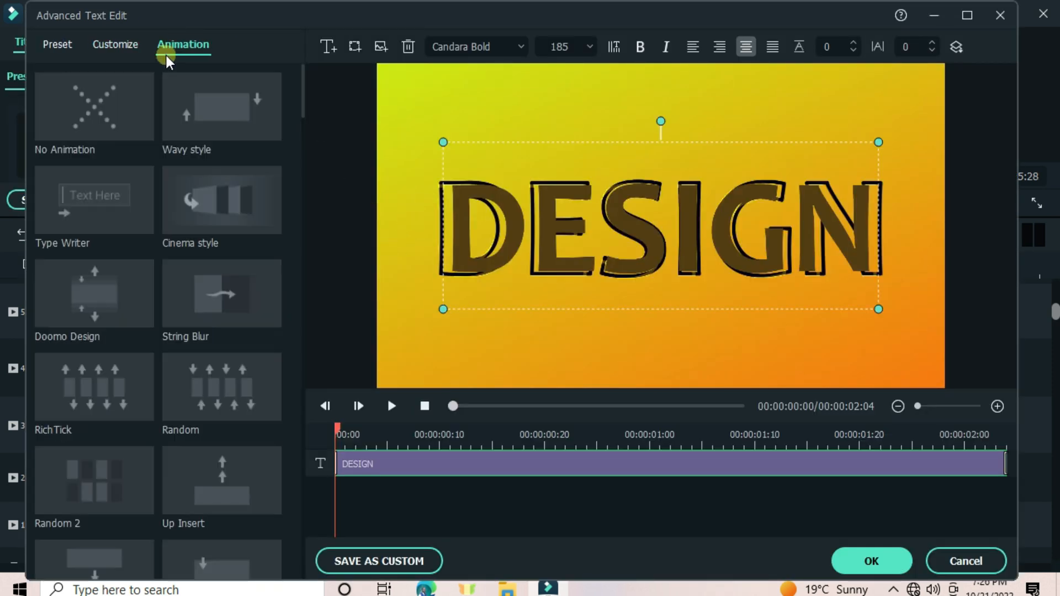
{"action": "double_click", "coordinate": [65, 197]}
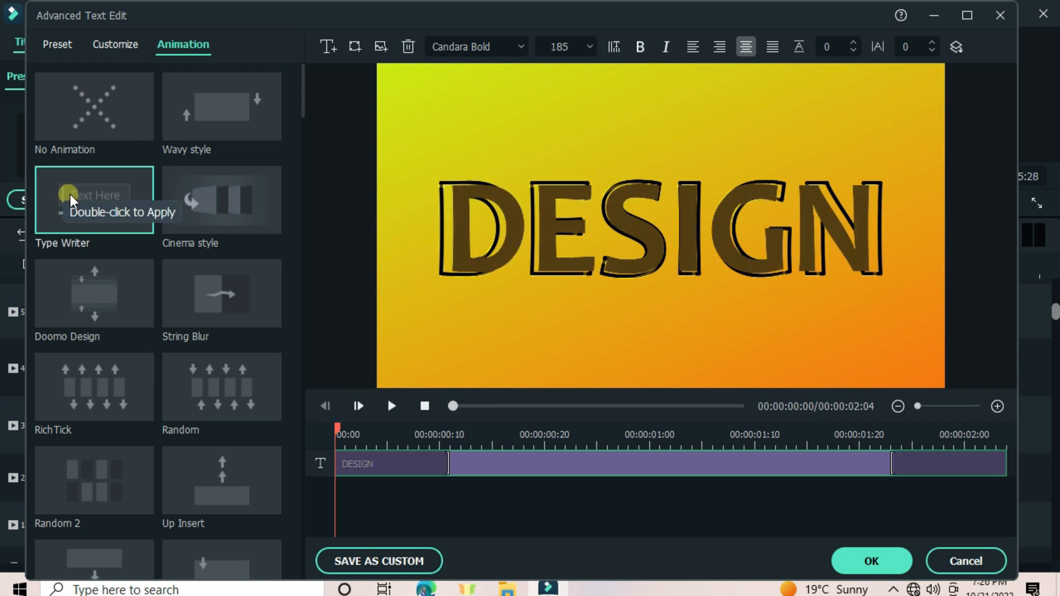
{"action": "left_click", "coordinate": [892, 564]}
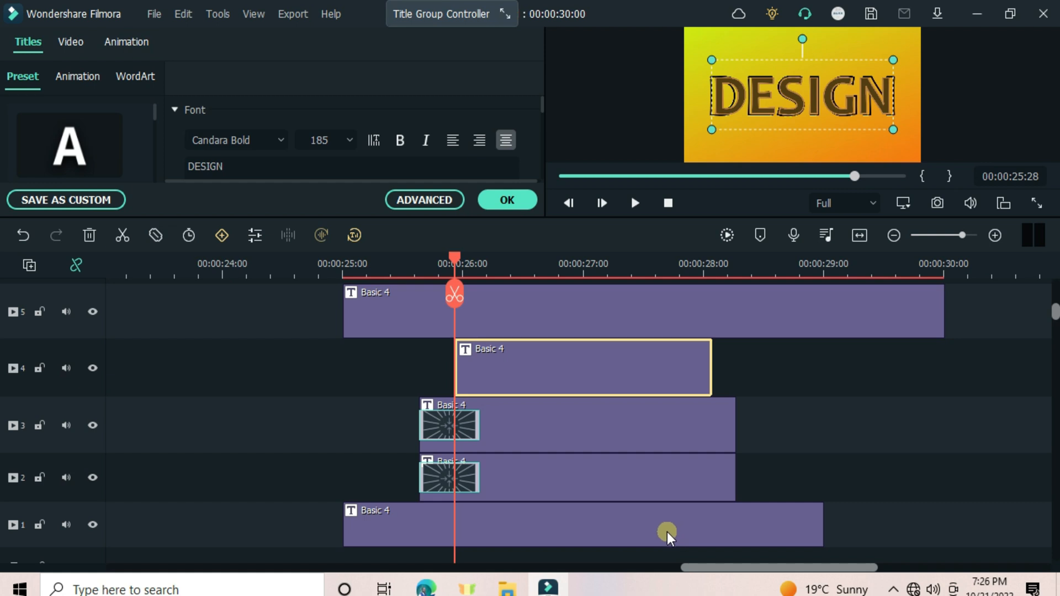
Step: Shift the fifth track's DESIGN title so that it starts at 00:00:27:10
{"action": "scroll", "coordinate": [667, 532], "scroll_direction": "up", "scroll_amount": 1}
{"action": "left_click", "coordinate": [463, 270]}
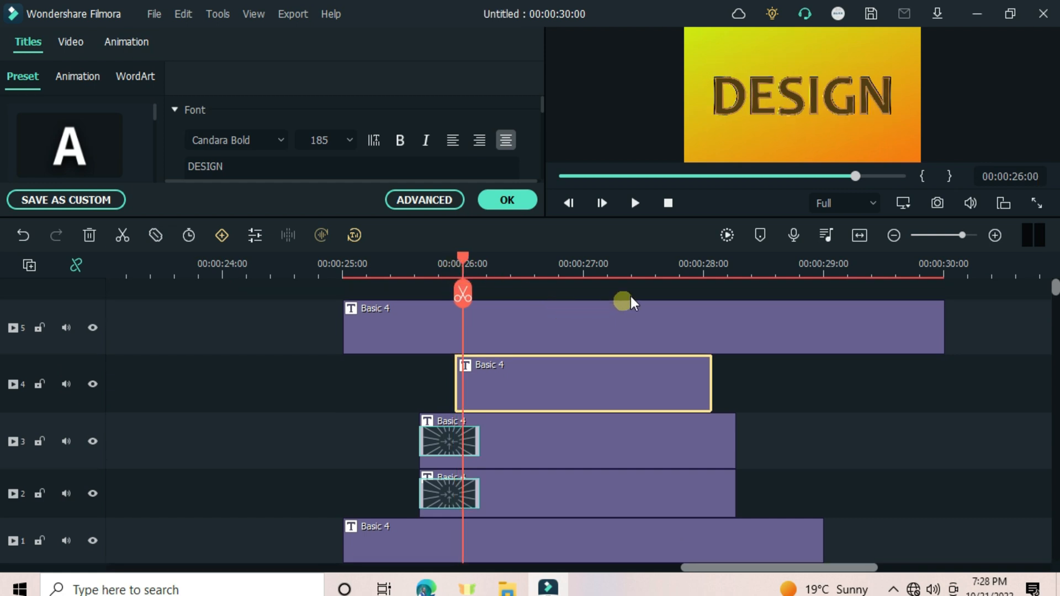
{"action": "left_click", "coordinate": [587, 265]}
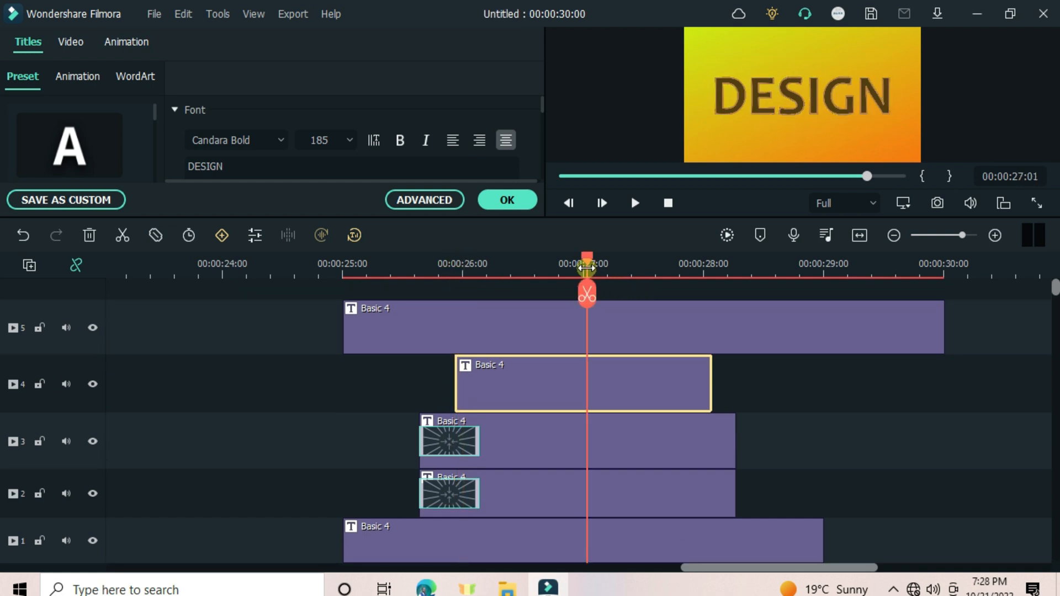
{"action": "key", "text": "Left"}
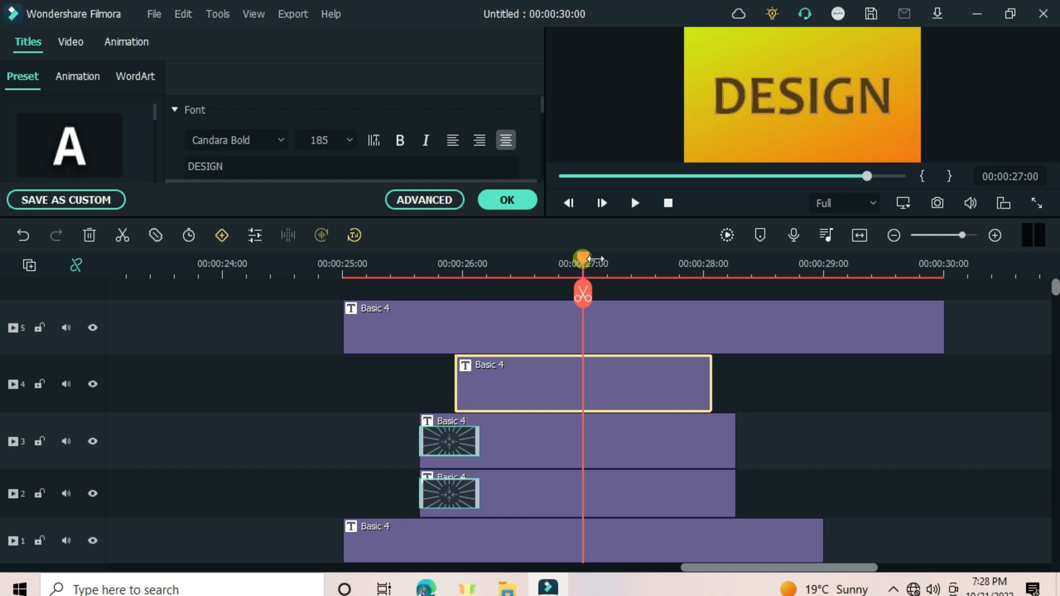
{"action": "key", "text": "Right"}
{"action": "key", "text": "Right"}
{"action": "key", "text": "Right"}
{"action": "key", "text": "Right"}
{"action": "key", "text": "Right"}
{"action": "key", "text": "Right"}
{"action": "key", "text": "Right"}
{"action": "key", "text": "Right"}
{"action": "key", "text": "Right"}
{"action": "key", "text": "Right"}
{"action": "key", "text": "Right"}
{"action": "key", "text": "Right"}
{"action": "key", "text": "Right"}
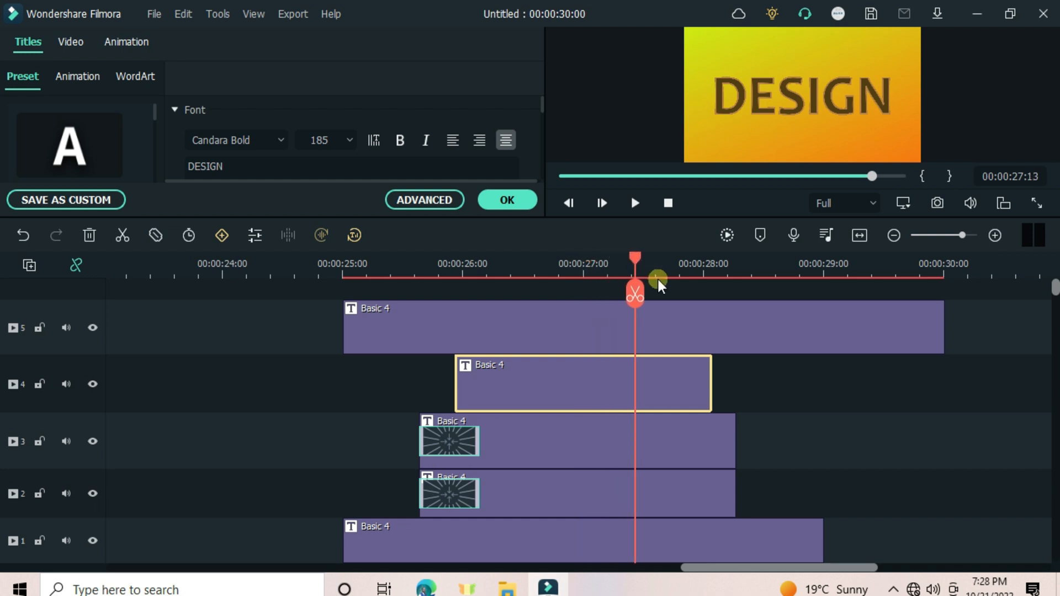
{"action": "key", "text": "Left"}
{"action": "key", "text": "Left"}
{"action": "key", "text": "Left"}
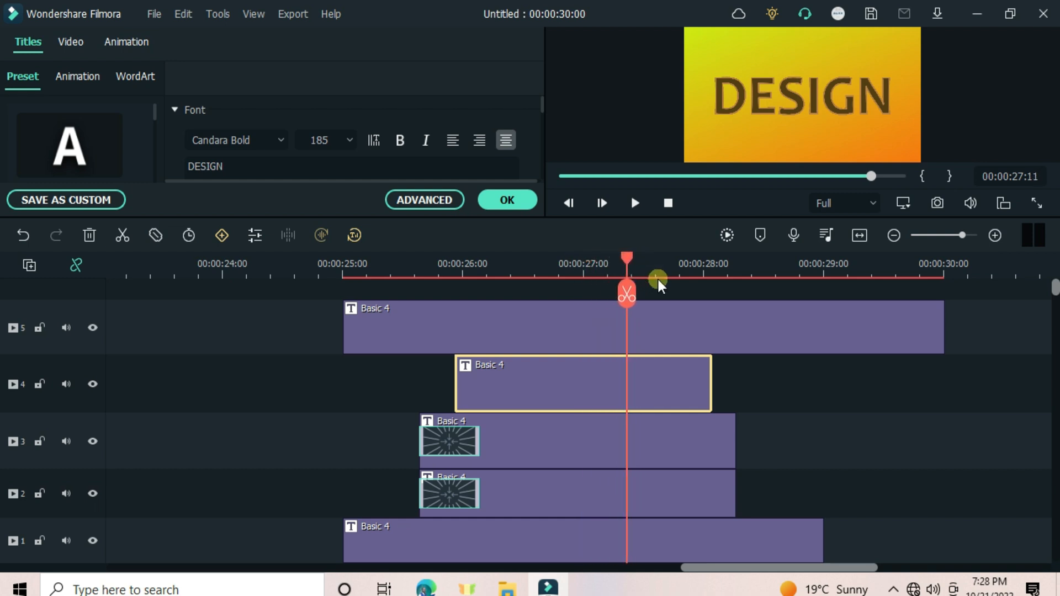
{"action": "left_click", "coordinate": [478, 321]}
{"action": "left_click_drag", "start_coordinate": [479, 321], "coordinate": [730, 322]}
Step: Split the fifth track's DESIGN title at 00:00:28:08 and delete the part after the cut
{"action": "left_click", "coordinate": [751, 263]}
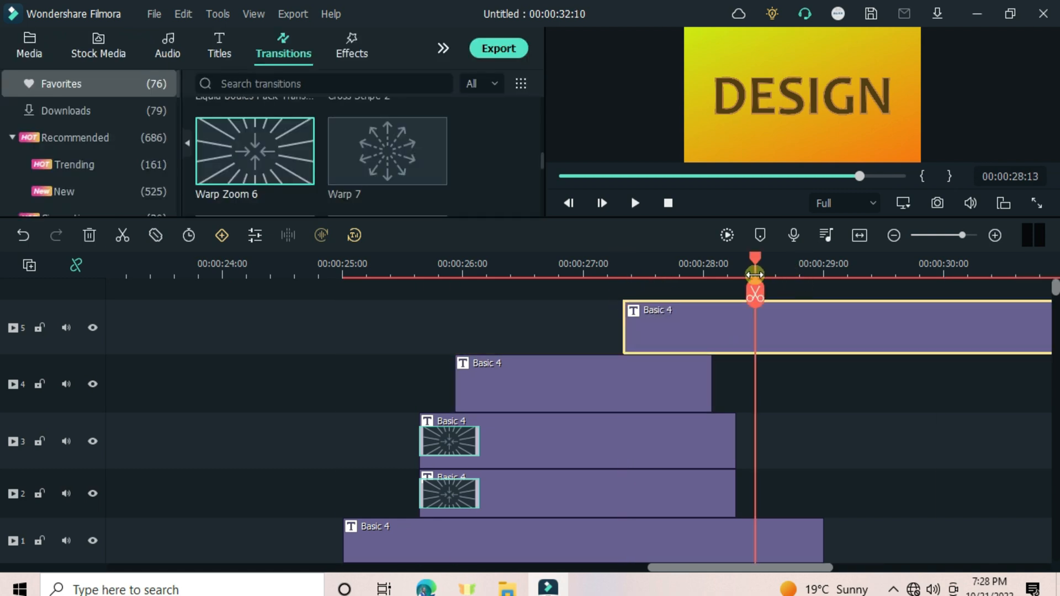
{"action": "left_click_drag", "start_coordinate": [744, 264], "coordinate": [737, 277]}
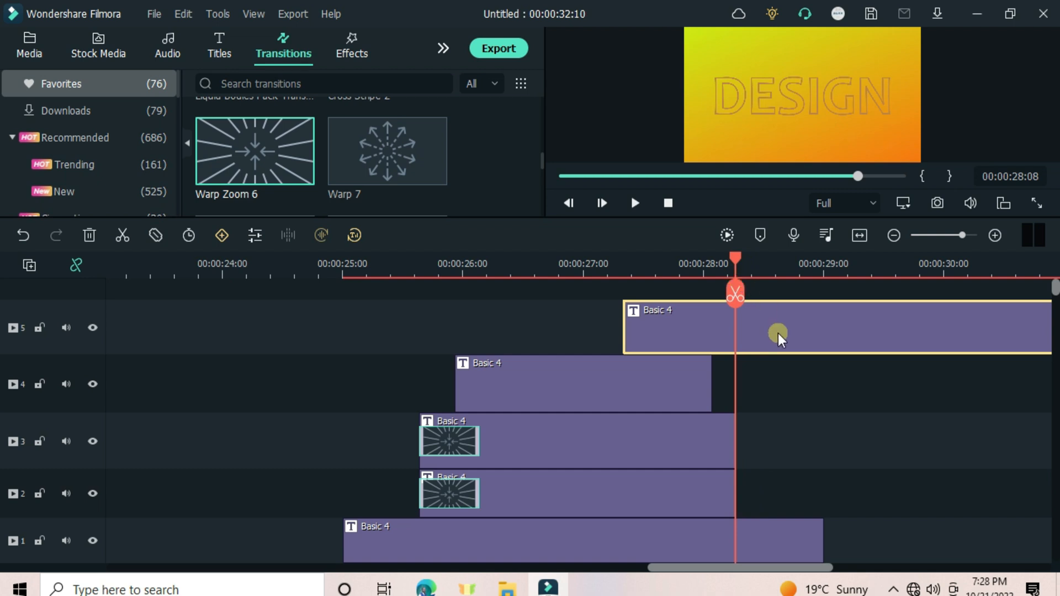
{"action": "left_click", "coordinate": [733, 296]}
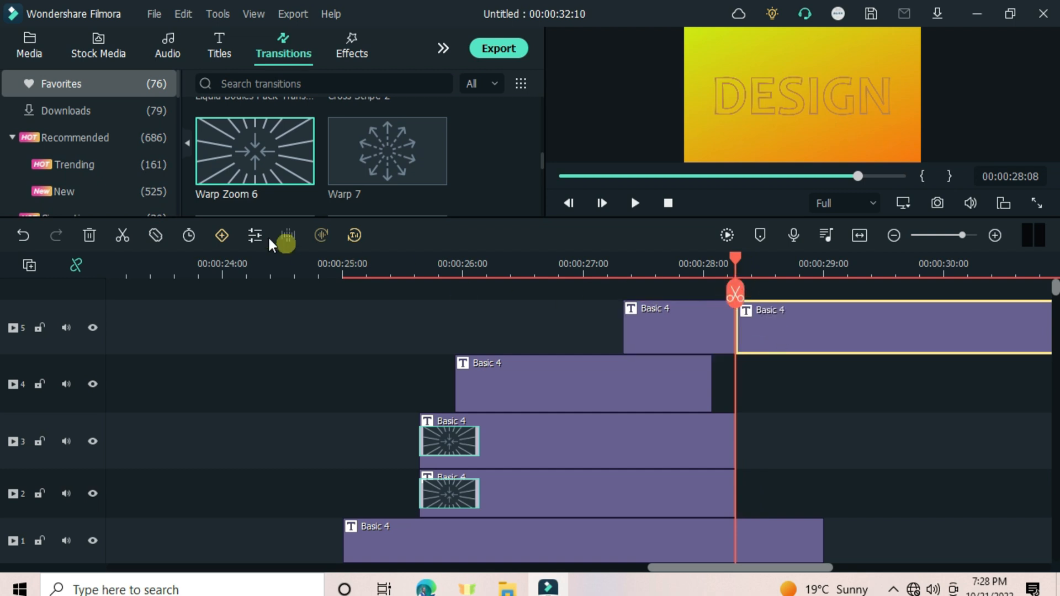
{"action": "left_click", "coordinate": [88, 235]}
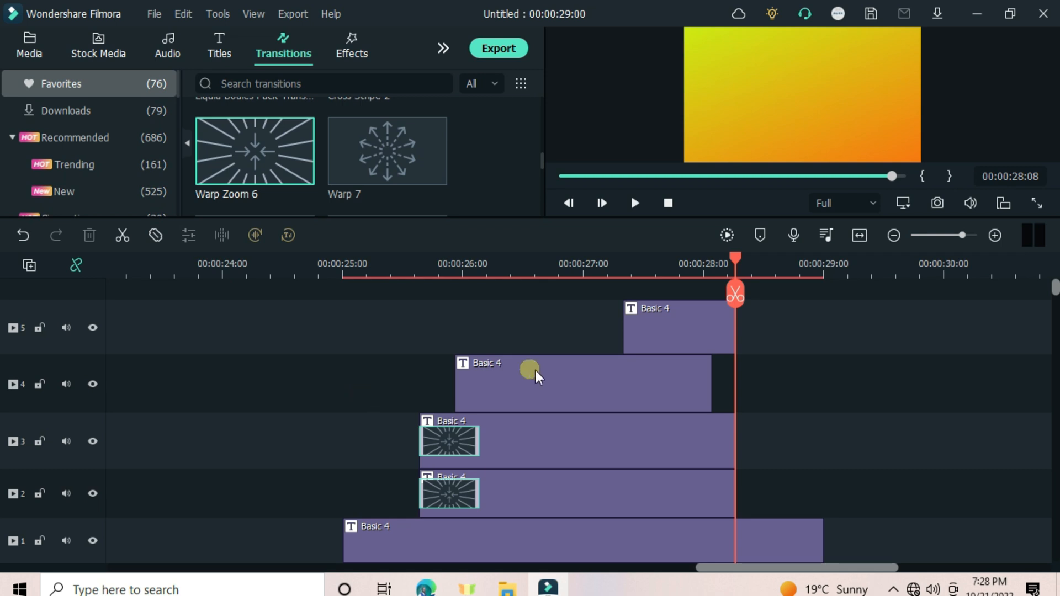
Step: Set the fifth track's DESIGN title to No Animation through the advanced text edits
{"action": "double_click", "coordinate": [693, 311]}
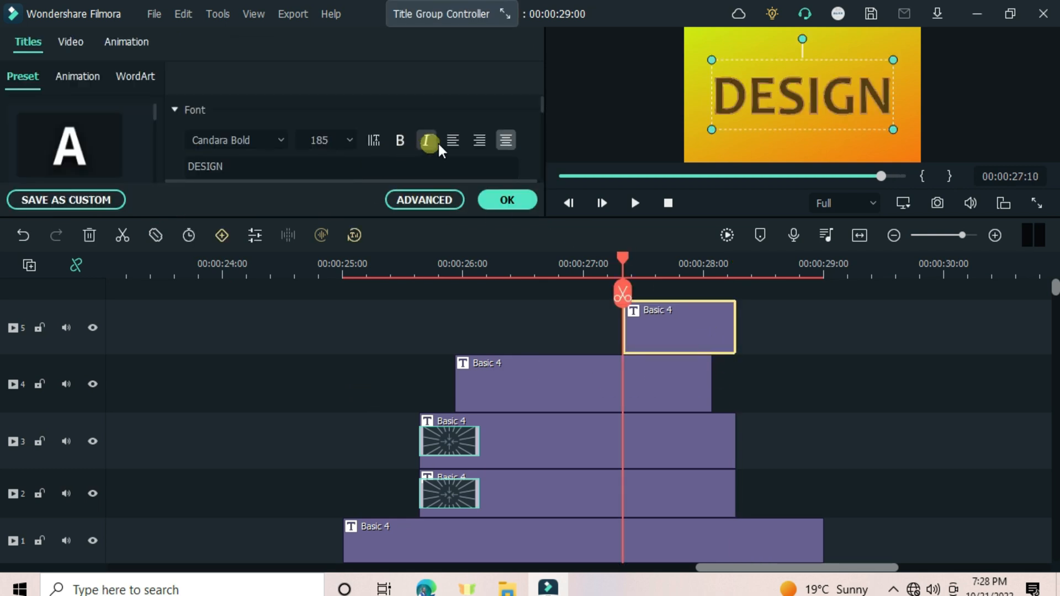
{"action": "left_click", "coordinate": [404, 202]}
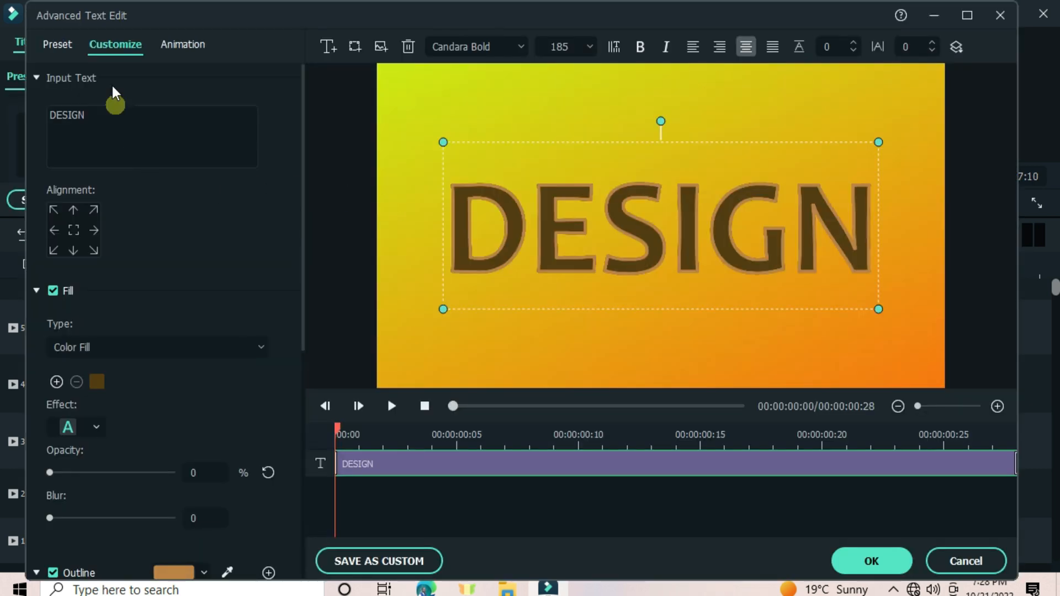
{"action": "left_click", "coordinate": [205, 50]}
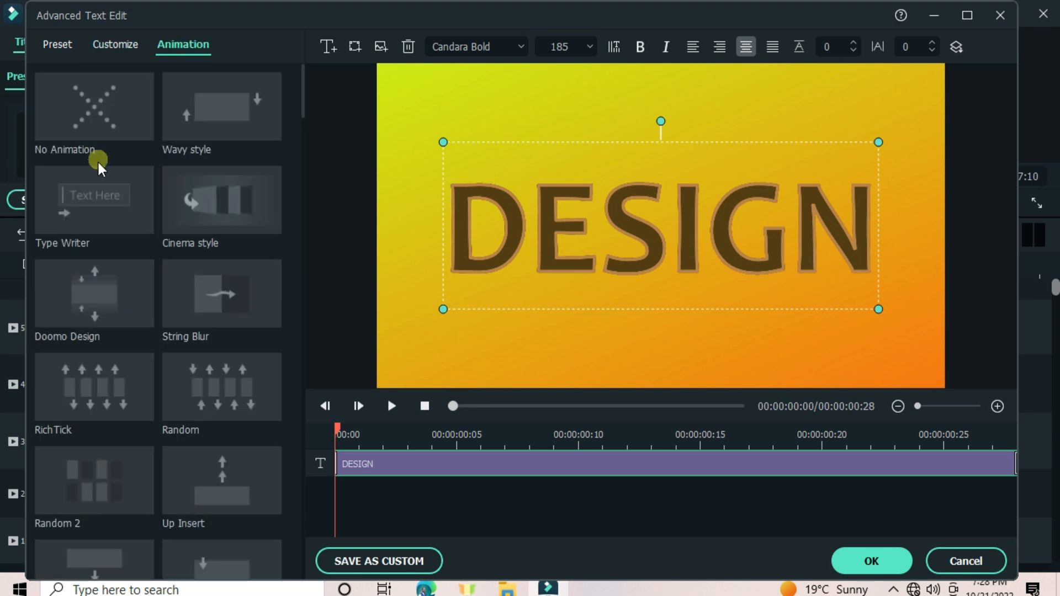
{"action": "left_click", "coordinate": [93, 117]}
{"action": "left_click", "coordinate": [871, 560]}
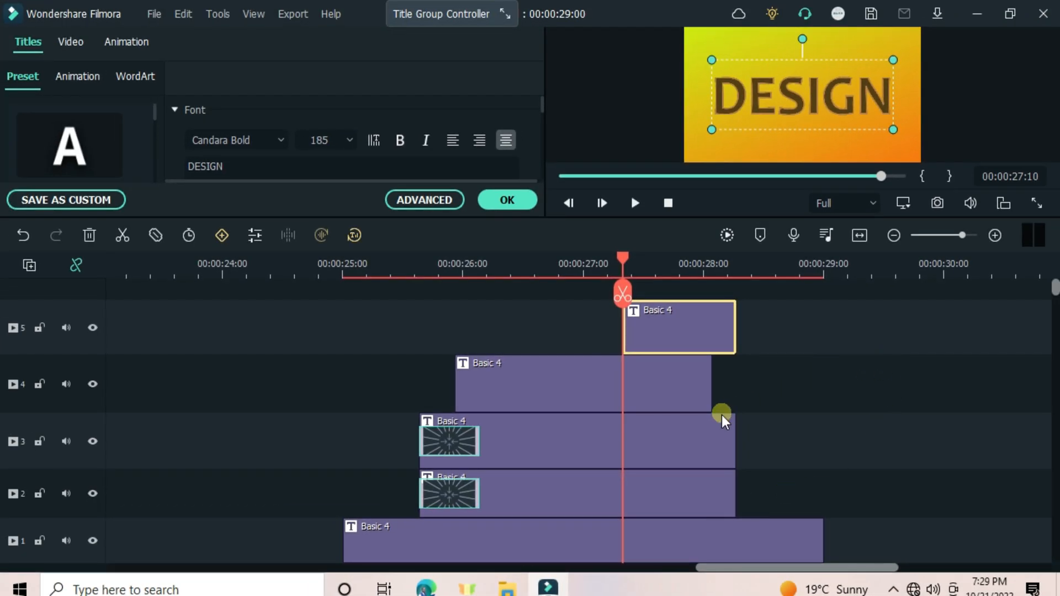
Step: Render the timeline preview and review the title animation from about 00:00:25:00
{"action": "scroll", "coordinate": [721, 416], "scroll_direction": "down", "scroll_amount": 1}
{"action": "scroll", "coordinate": [721, 416], "scroll_direction": "up", "scroll_amount": 1}
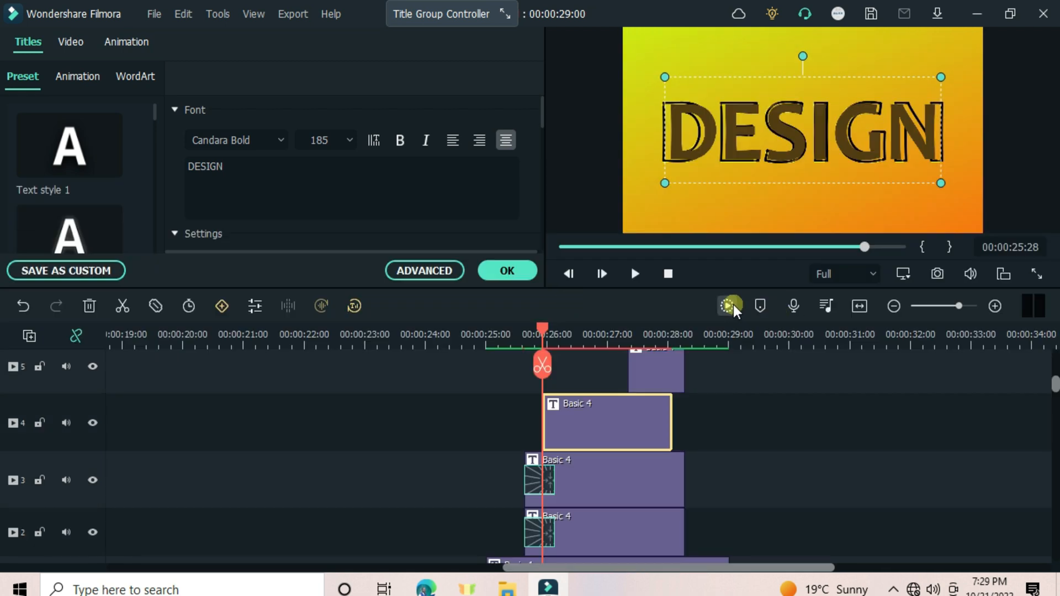
{"action": "left_click", "coordinate": [732, 305]}
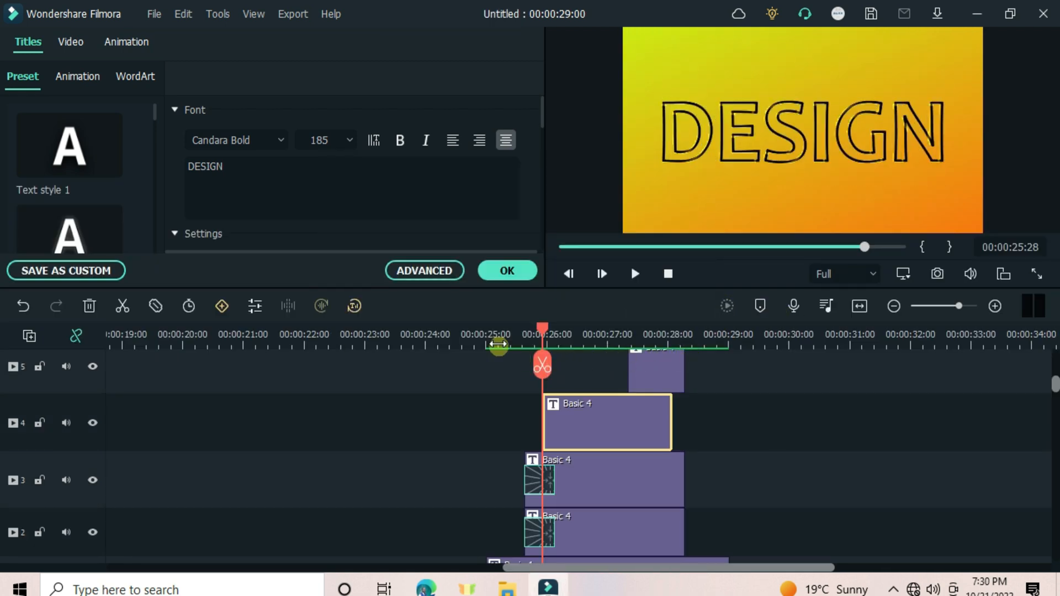
{"action": "left_click", "coordinate": [495, 338]}
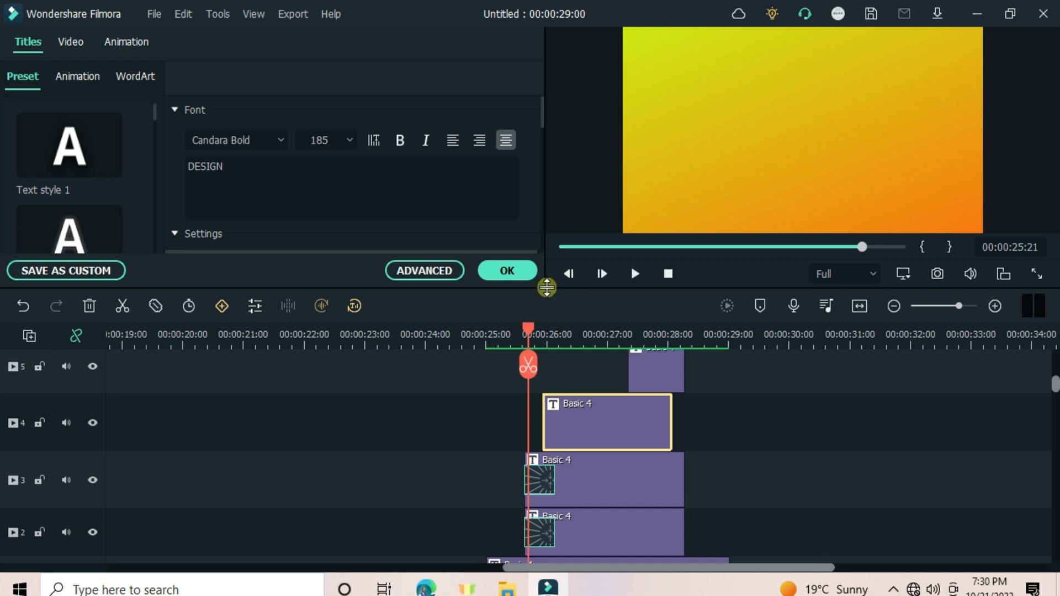
Step: Examine the five stacked title clips between 00:00:25:00 and 00:00:29:00 in an enlarged timeline
{"action": "left_click_drag", "start_coordinate": [548, 290], "coordinate": [586, 218]}
{"action": "left_click", "coordinate": [651, 352]}
{"action": "scroll", "coordinate": [675, 417], "scroll_direction": "up", "scroll_amount": 1}
{"action": "scroll", "coordinate": [679, 427], "scroll_direction": "down", "scroll_amount": 1}
{"action": "scroll", "coordinate": [679, 427], "scroll_direction": "up", "scroll_amount": 1}
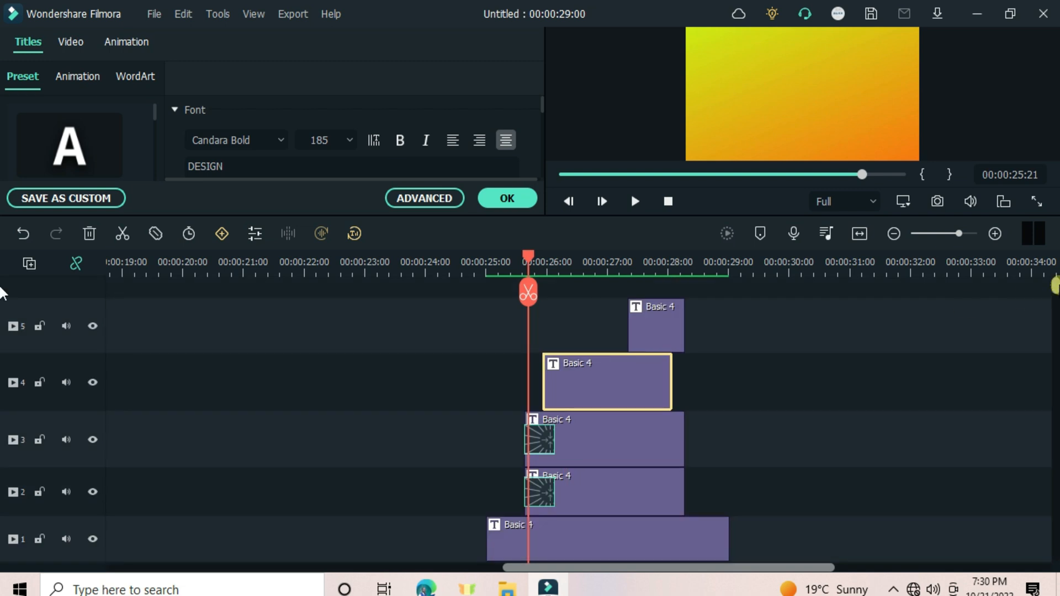
{"action": "left_click_drag", "start_coordinate": [1057, 286], "coordinate": [1057, 300]}
{"action": "left_click_drag", "start_coordinate": [745, 270], "coordinate": [823, 270]}
{"action": "left_click_drag", "start_coordinate": [804, 568], "coordinate": [823, 569]}
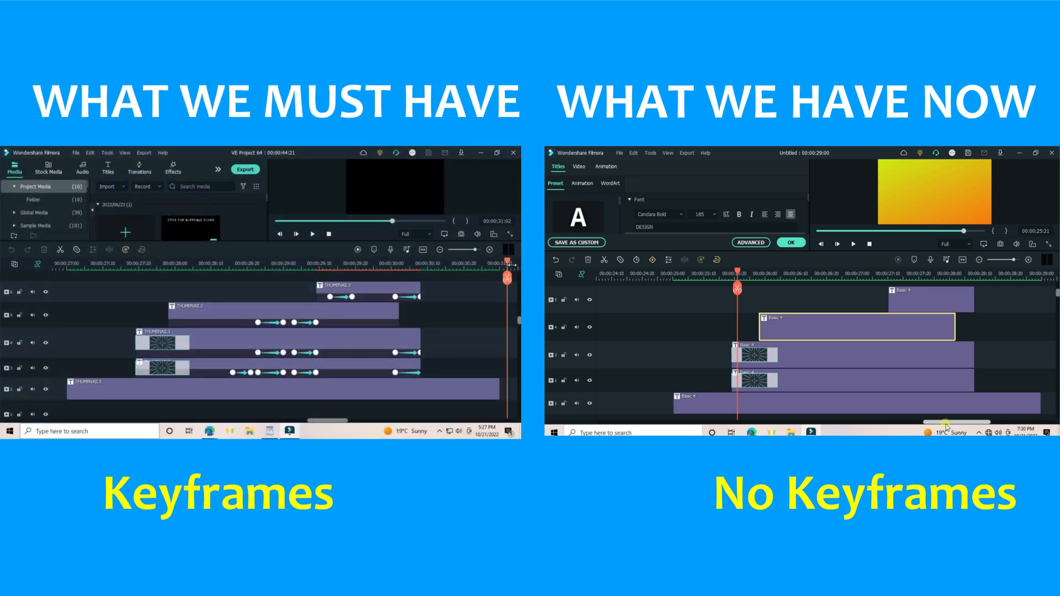
{"action": "left_click_drag", "start_coordinate": [945, 423], "coordinate": [950, 424]}
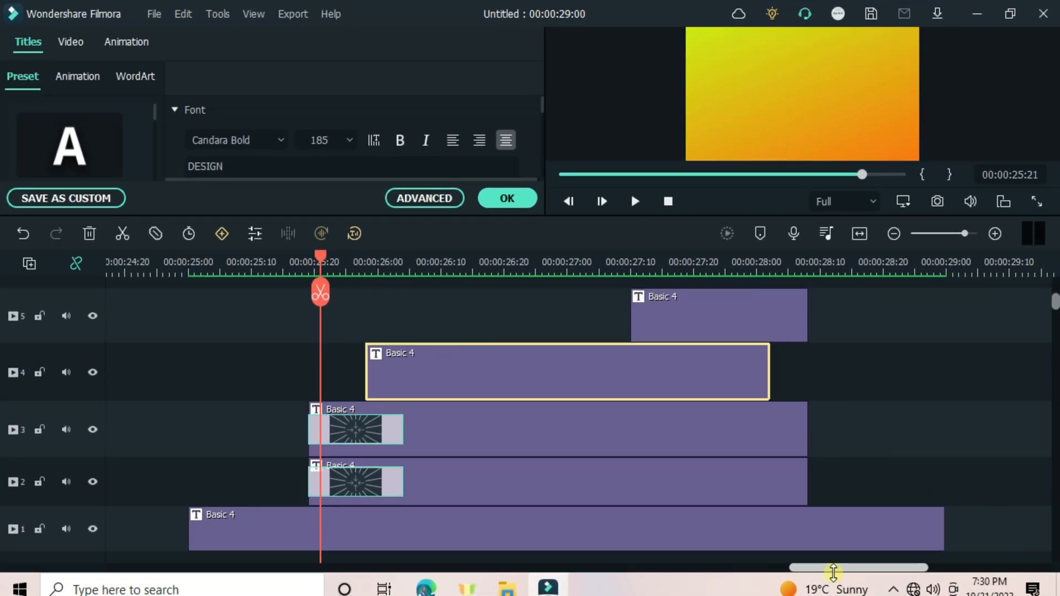
Step: Open the custom keyframe animation settings for the fourth track's DESIGN title with enough room to see the scale values
{"action": "left_click", "coordinate": [448, 385]}
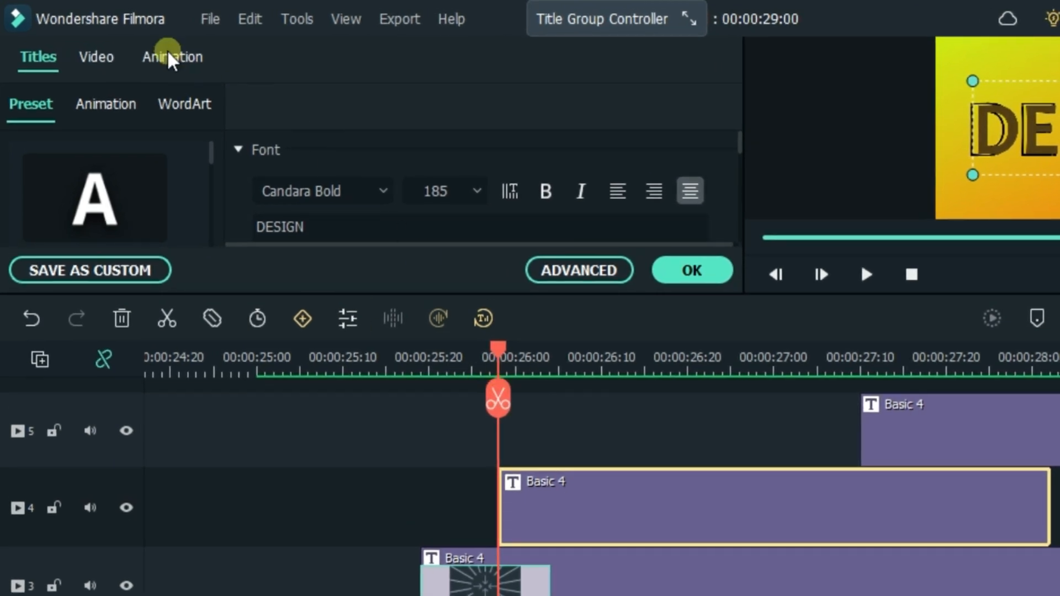
{"action": "left_click", "coordinate": [169, 55]}
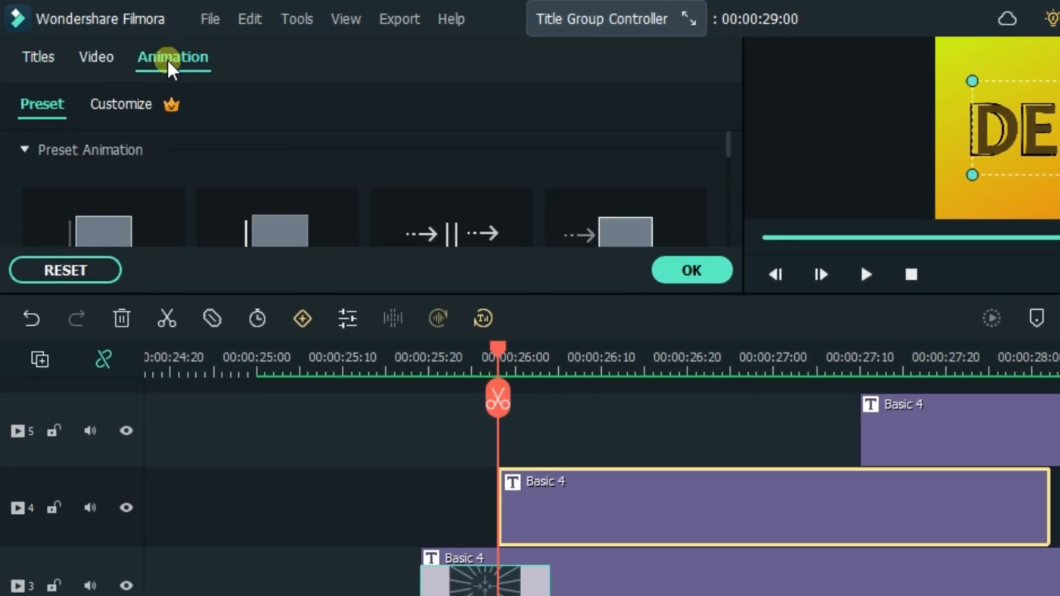
{"action": "left_click", "coordinate": [116, 105]}
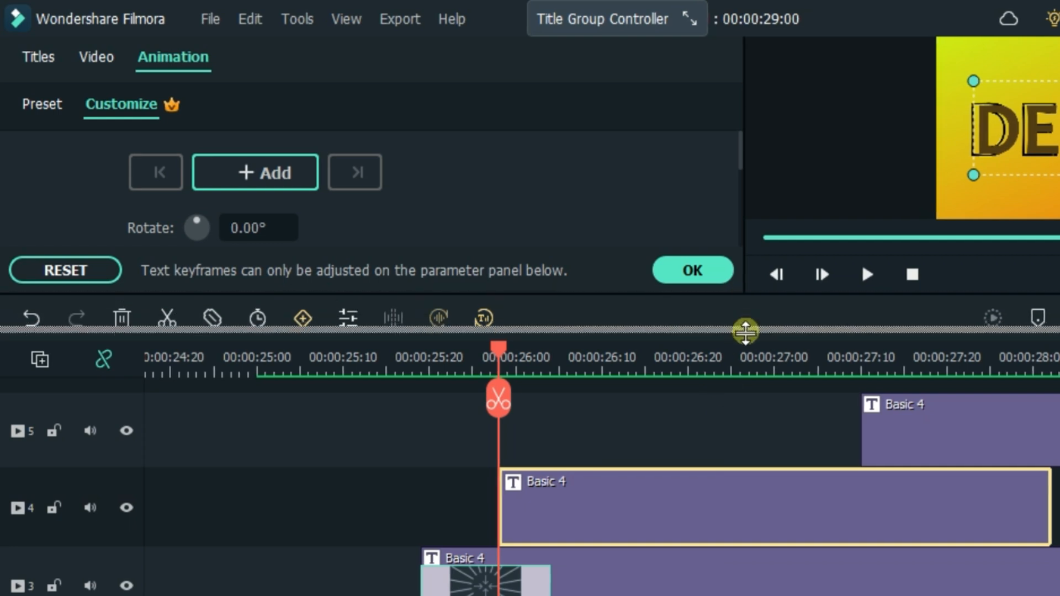
{"action": "left_click_drag", "start_coordinate": [745, 331], "coordinate": [729, 402]}
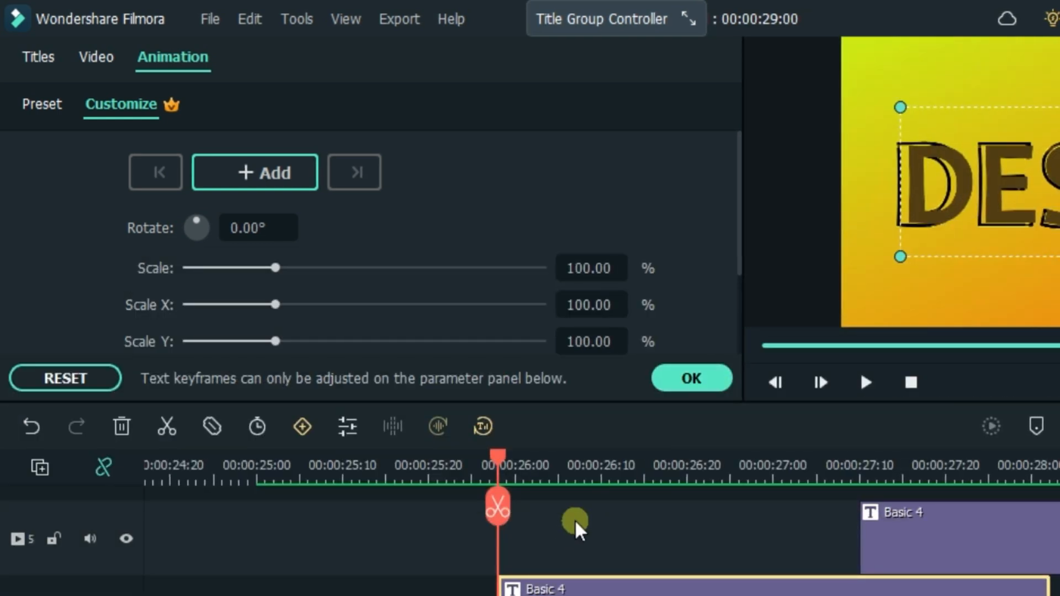
{"action": "scroll", "coordinate": [598, 519], "scroll_direction": "down", "scroll_amount": 4}
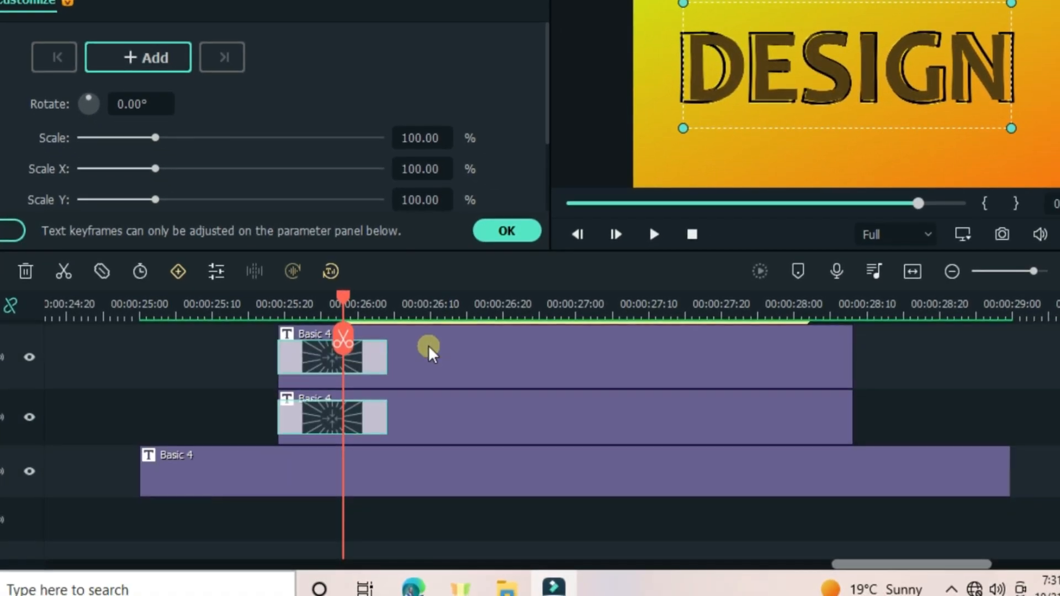
Step: Add an animation keyframe to the second track's DESIGN title at 00:00:26:16
{"action": "left_click_drag", "start_coordinate": [339, 299], "coordinate": [388, 341]}
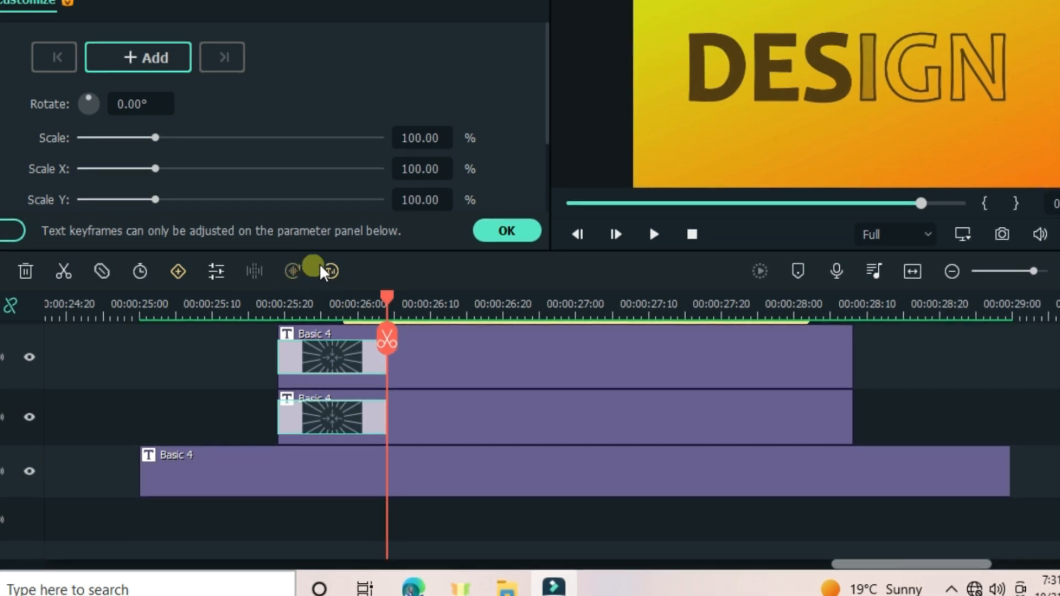
{"action": "key", "text": "Right"}
{"action": "key", "text": "Right"}
{"action": "key", "text": "Right"}
{"action": "key", "text": "Right"}
{"action": "key", "text": "Right"}
{"action": "key", "text": "Right"}
{"action": "key", "text": "Right"}
{"action": "key", "text": "Right"}
{"action": "key", "text": "Right"}
{"action": "key", "text": "Right"}
{"action": "key", "text": "Right"}
{"action": "key", "text": "Right"}
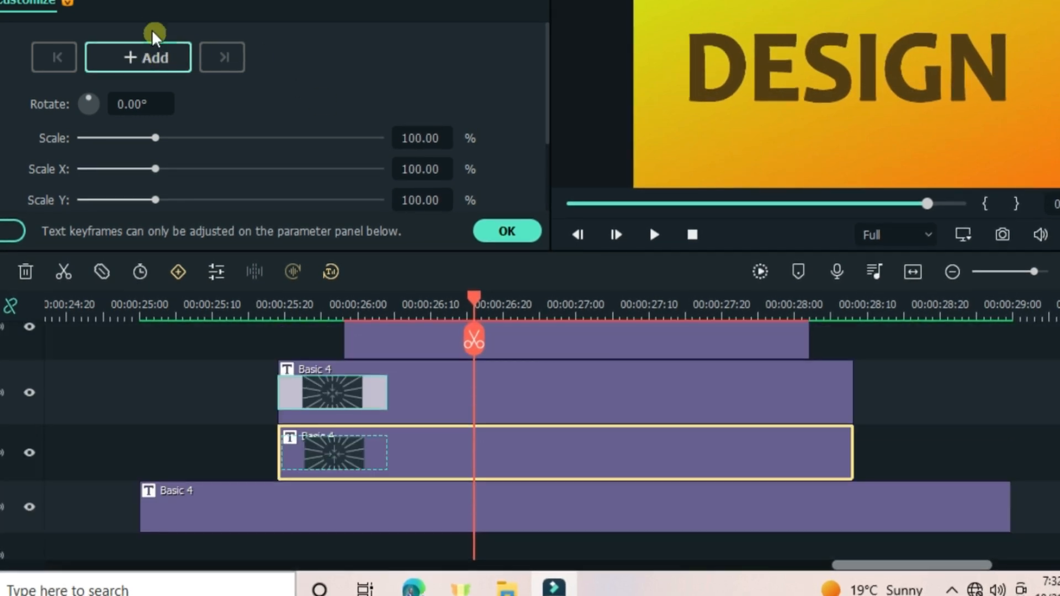
{"action": "left_click", "coordinate": [133, 58]}
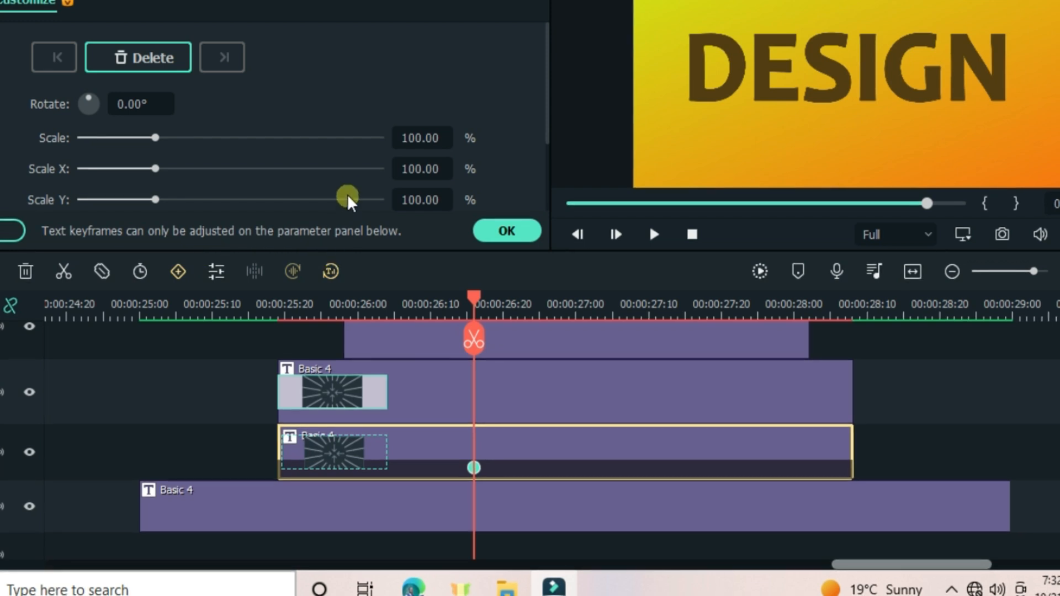
Step: Set the second track's title to a Y position of 100 at 00:00:26:21 as a new keyframe
{"action": "key", "text": "Right"}
{"action": "key", "text": "Right"}
{"action": "key", "text": "Right"}
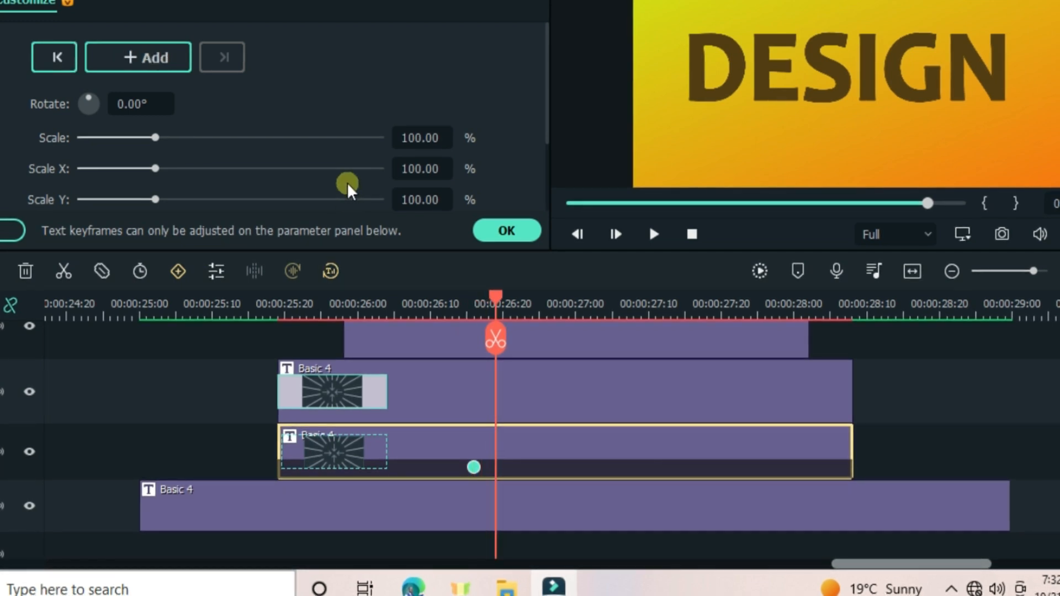
{"action": "key", "text": "Right"}
{"action": "key", "text": "Right"}
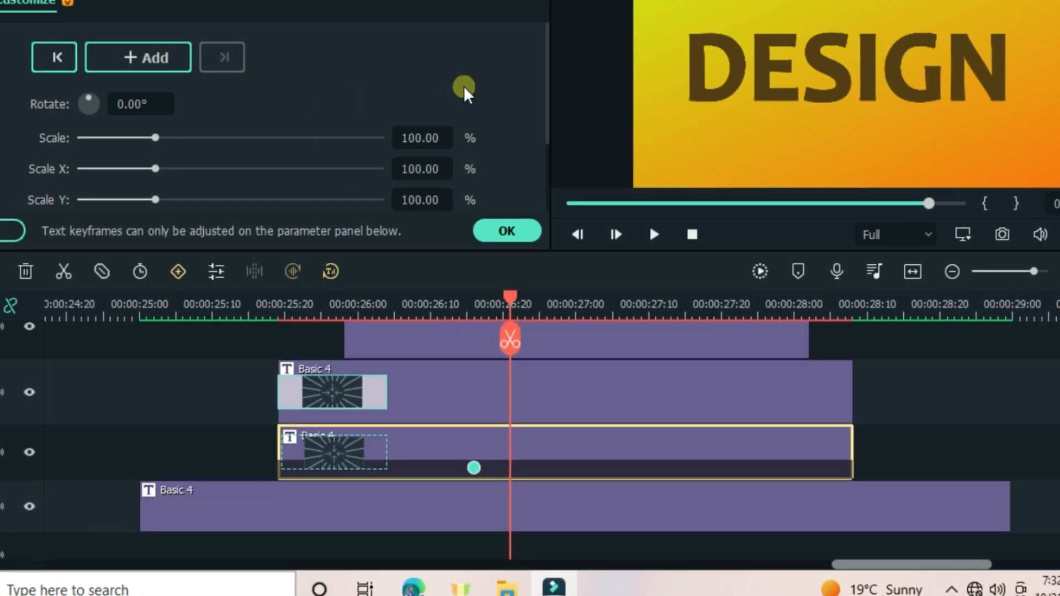
{"action": "scroll", "coordinate": [448, 97], "scroll_direction": "down", "scroll_amount": 3}
{"action": "left_click", "coordinate": [211, 130]}
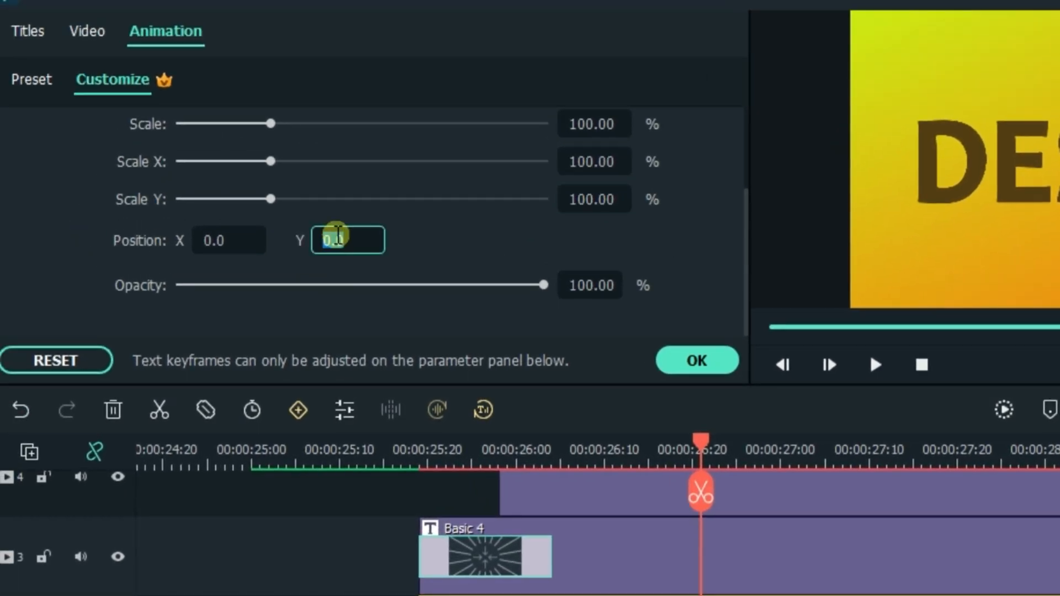
{"action": "type", "text": "100"}
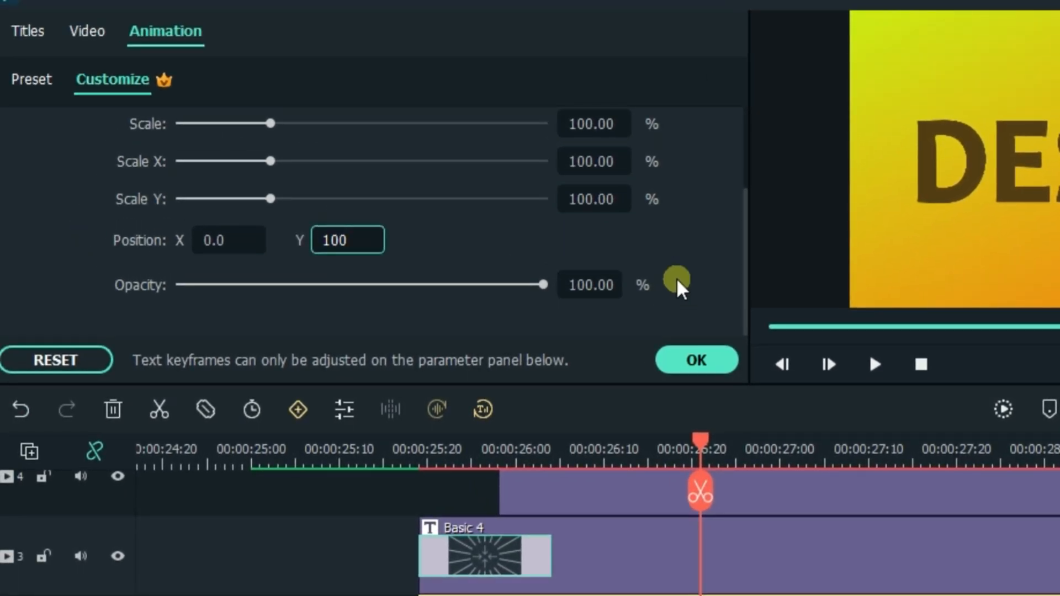
{"action": "left_click", "coordinate": [678, 285]}
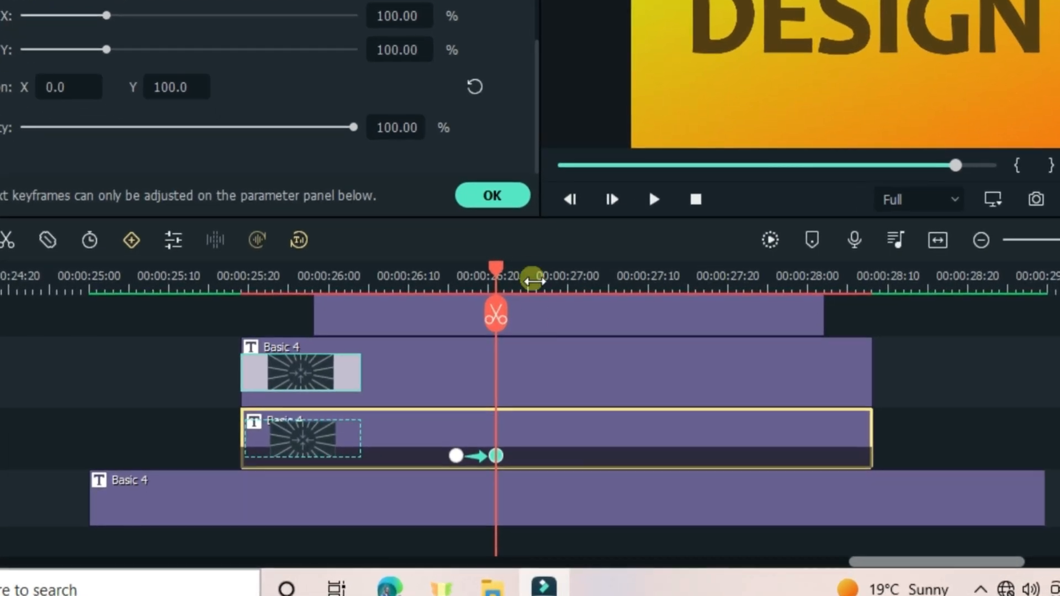
Step: Add animation keyframes at 00:00:26:23 to the DESIGN titles on the second, third and fourth tracks
{"action": "key", "text": "Right"}
{"action": "key", "text": "Right"}
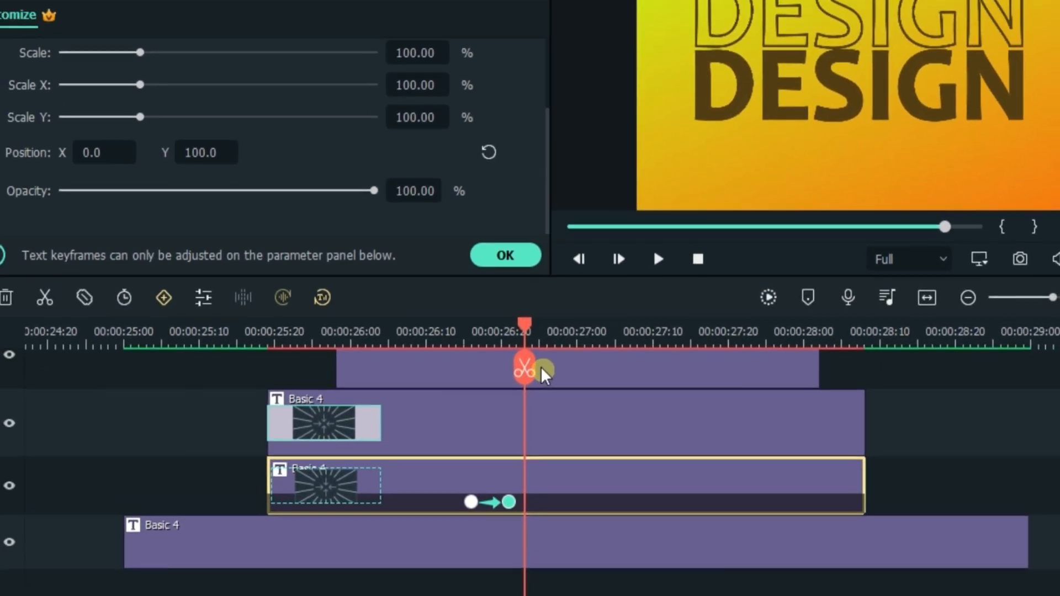
{"action": "scroll", "coordinate": [285, 141], "scroll_direction": "up", "scroll_amount": 3}
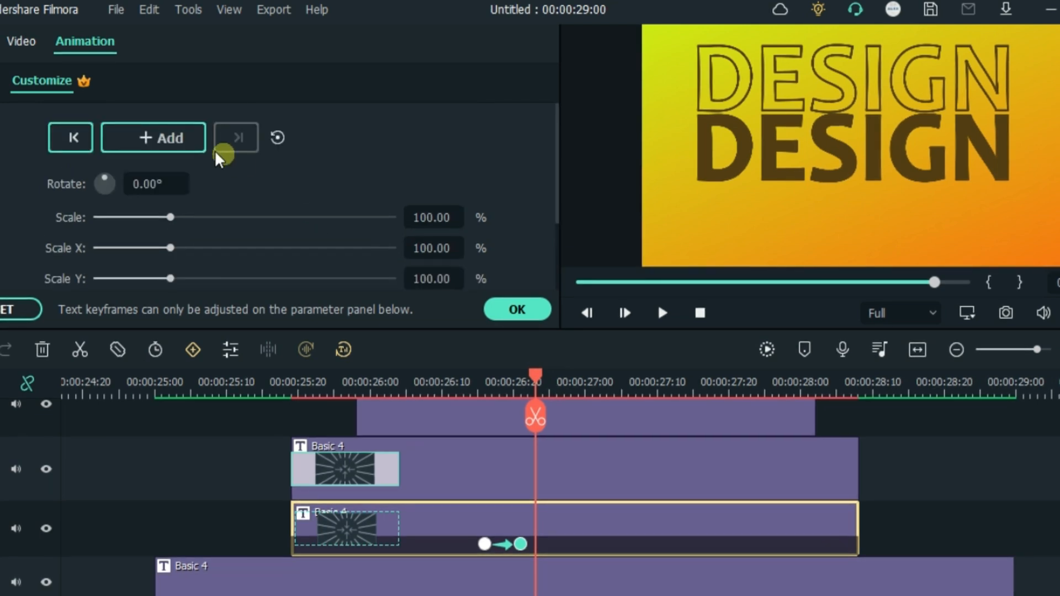
{"action": "left_click", "coordinate": [176, 138]}
{"action": "left_click", "coordinate": [559, 480]}
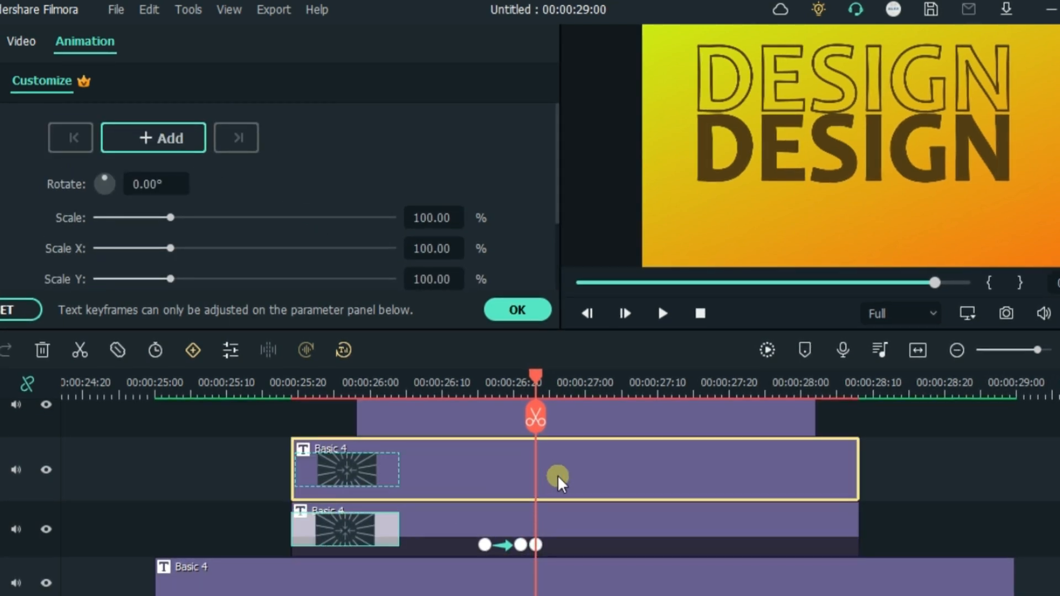
{"action": "left_click", "coordinate": [173, 138]}
{"action": "scroll", "coordinate": [575, 481], "scroll_direction": "up", "scroll_amount": 2}
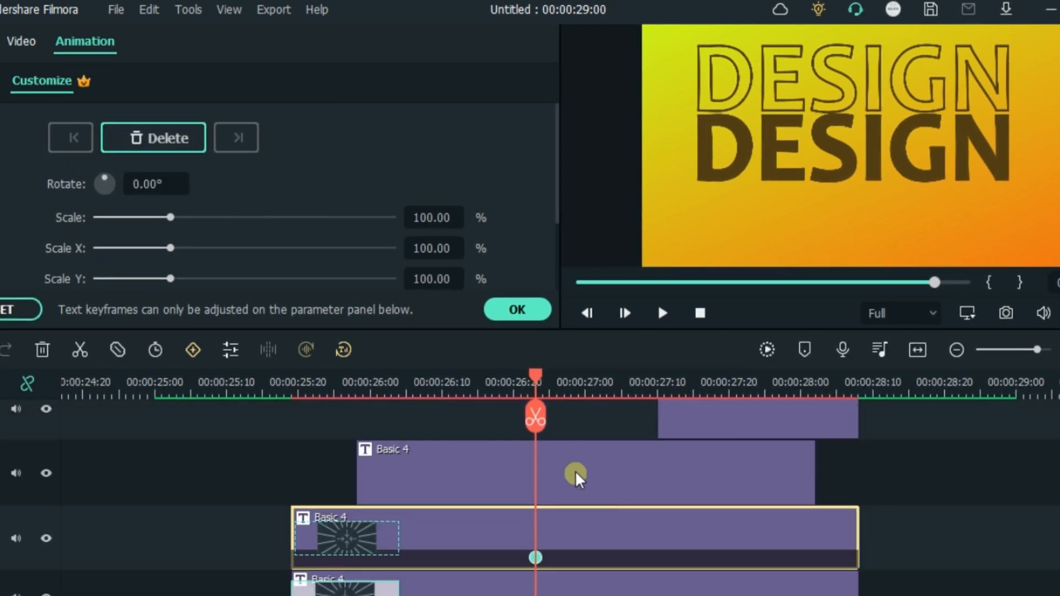
{"action": "left_click", "coordinate": [574, 474]}
{"action": "left_click", "coordinate": [174, 138]}
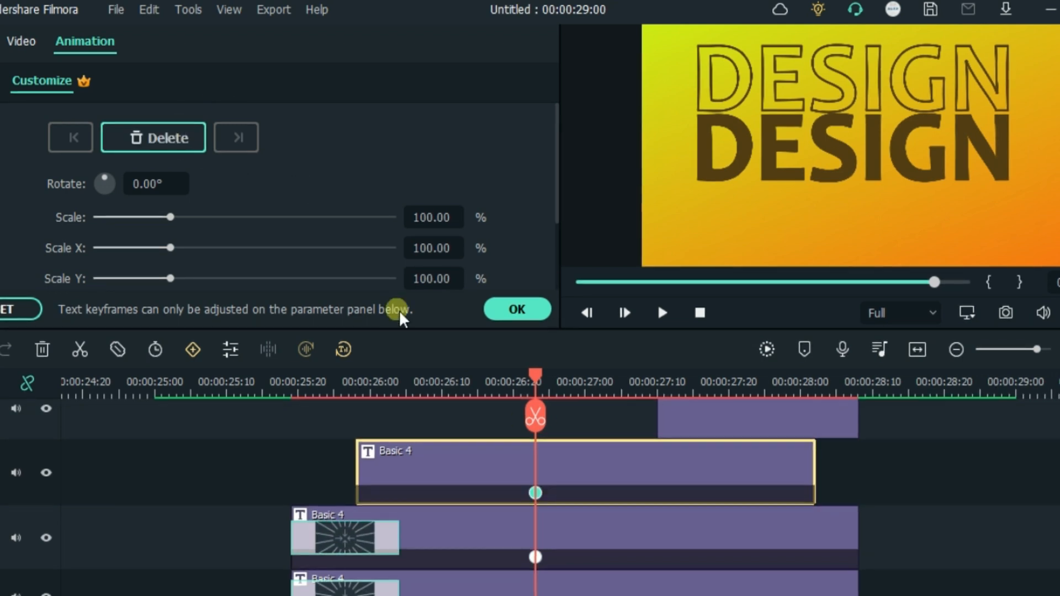
Step: Set the fourth track's DESIGN title to a scale of 90% at 00:00:27:00 as a new keyframe
{"action": "scroll", "coordinate": [653, 457], "scroll_direction": "down", "scroll_amount": 1}
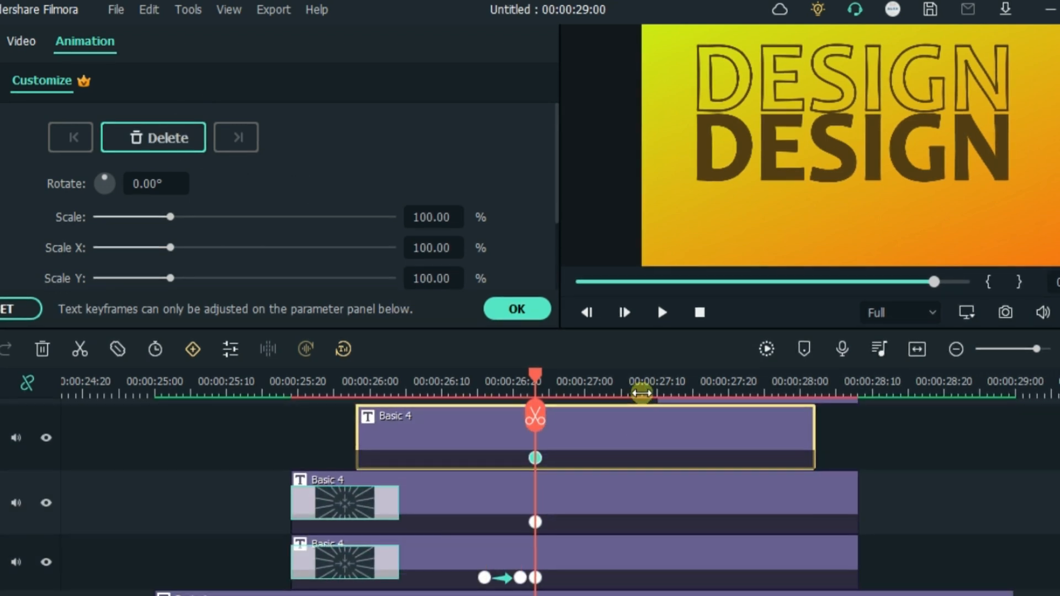
{"action": "key", "text": "Right"}
{"action": "key", "text": "Right"}
{"action": "key", "text": "Right"}
{"action": "key", "text": "Right"}
{"action": "key", "text": "Right"}
{"action": "key", "text": "Right"}
{"action": "key", "text": "Right"}
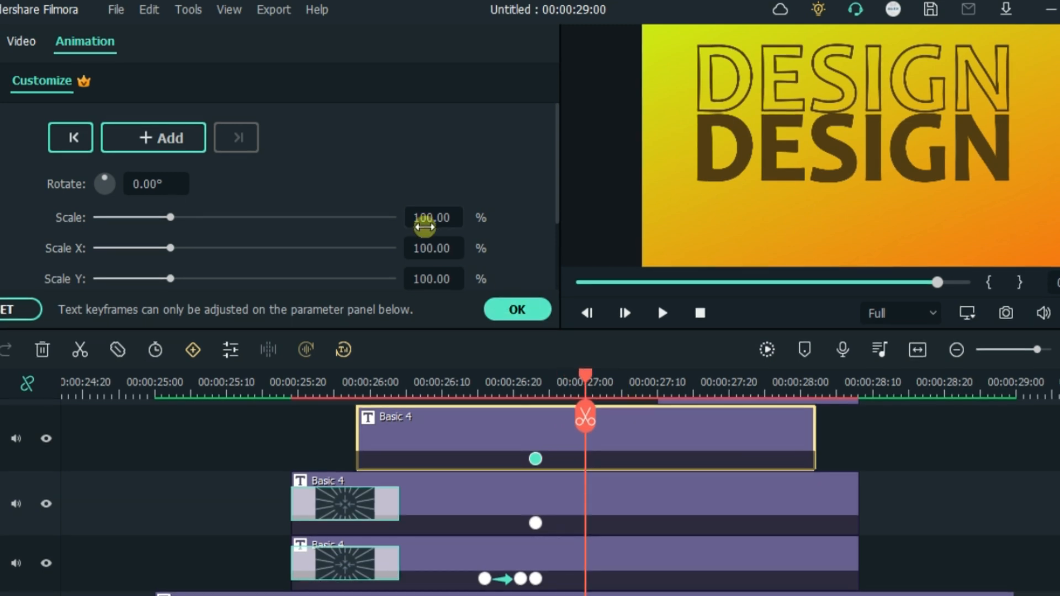
{"action": "left_click", "coordinate": [430, 217]}
{"action": "type", "text": "9"}
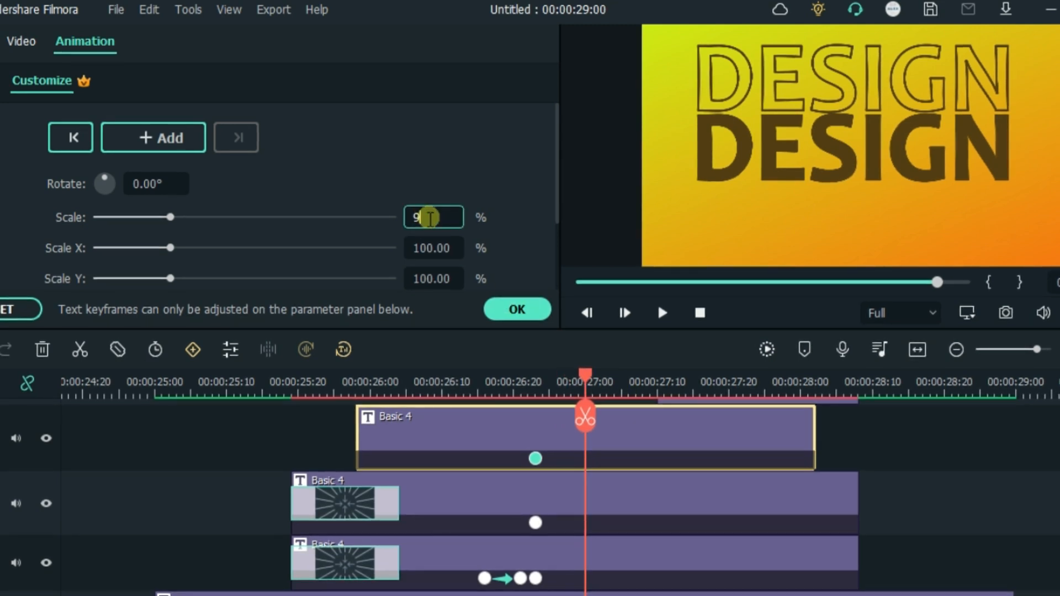
{"action": "type", "text": "0"}
Step: Set the DESIGN titles on the third and second tracks to a scale of 90% at 00:00:27:00
{"action": "left_click", "coordinate": [598, 497]}
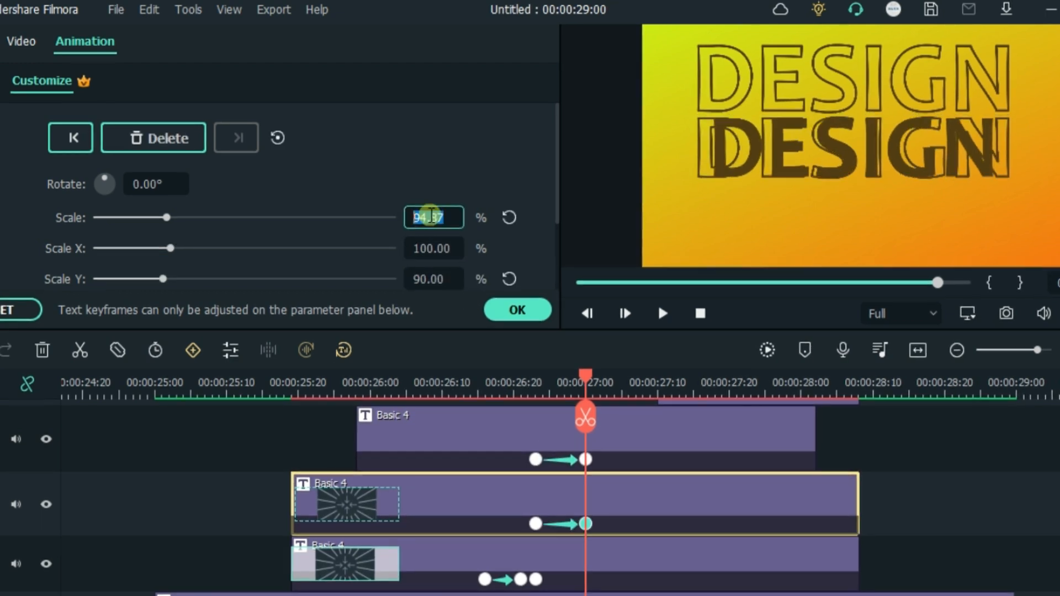
{"action": "key", "text": "Return"}
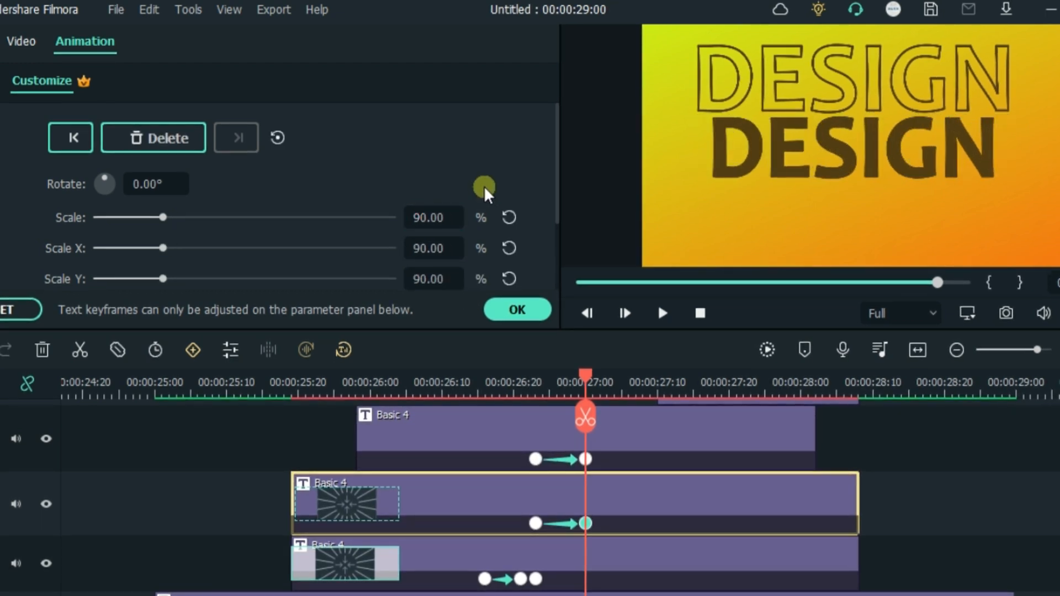
{"action": "left_click", "coordinate": [591, 562]}
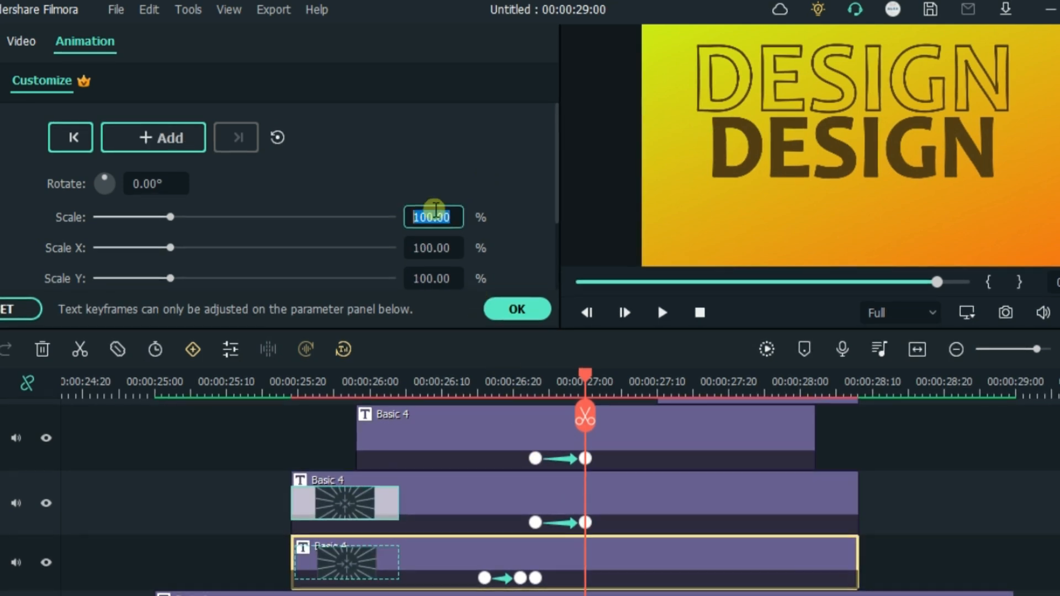
{"action": "left_click", "coordinate": [436, 210]}
{"action": "type", "text": "90"}
{"action": "key", "text": "Return"}
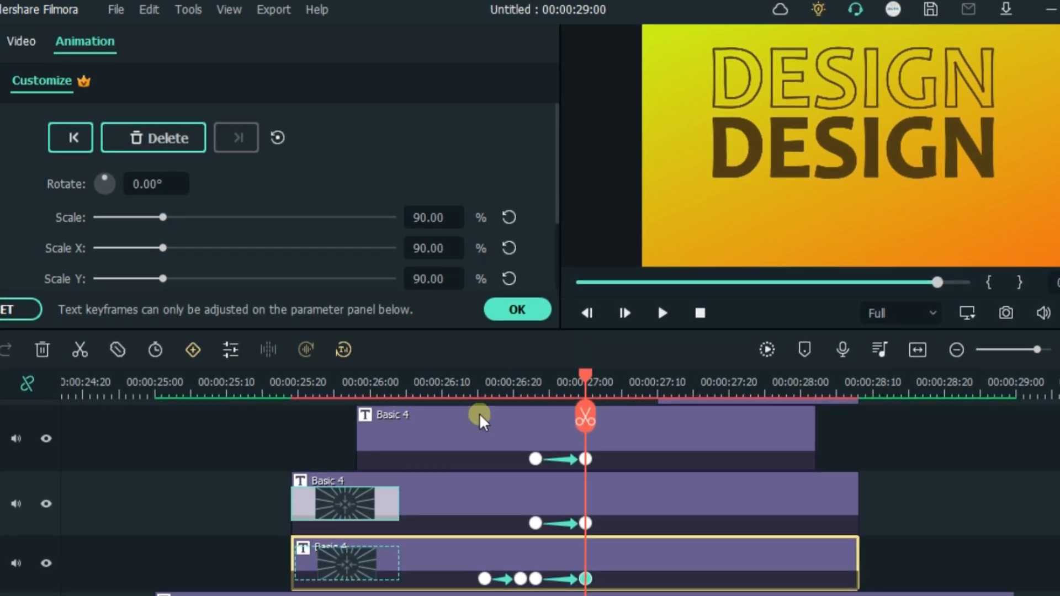
Step: Add animation keyframes at 00:00:27:03 to the DESIGN titles on the second, third and fourth tracks
{"action": "key", "text": "Right"}
{"action": "key", "text": "Right"}
{"action": "key", "text": "Right"}
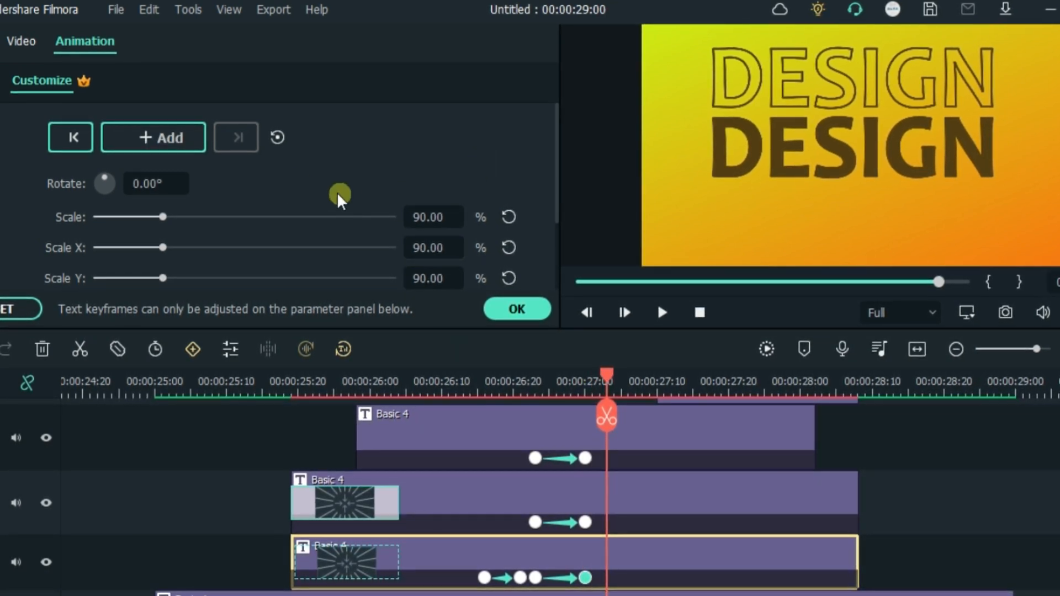
{"action": "left_click", "coordinate": [156, 138]}
{"action": "left_click", "coordinate": [621, 498]}
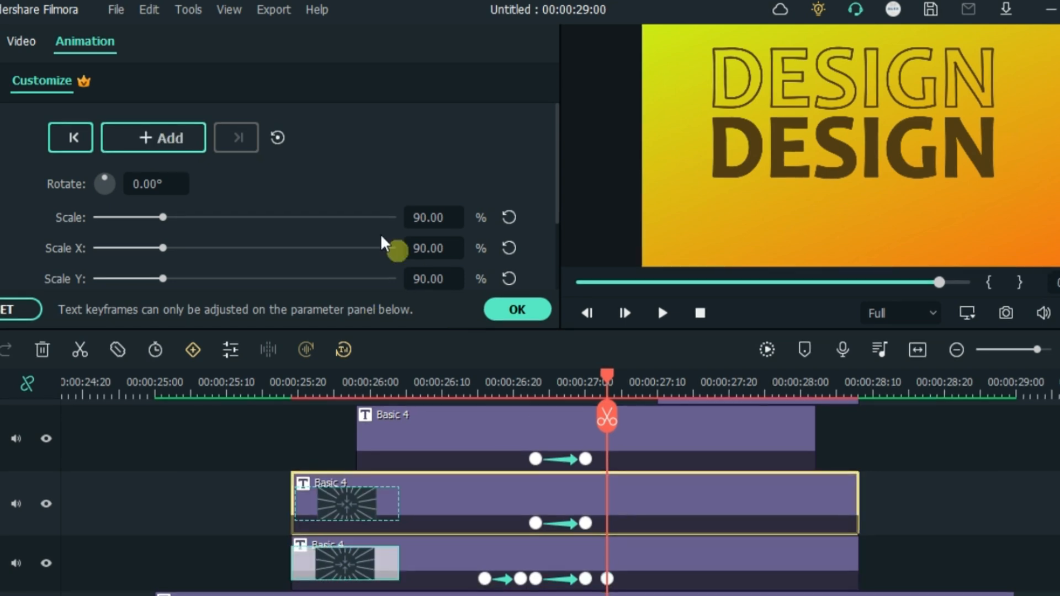
{"action": "left_click", "coordinate": [161, 140]}
{"action": "left_click", "coordinate": [642, 430]}
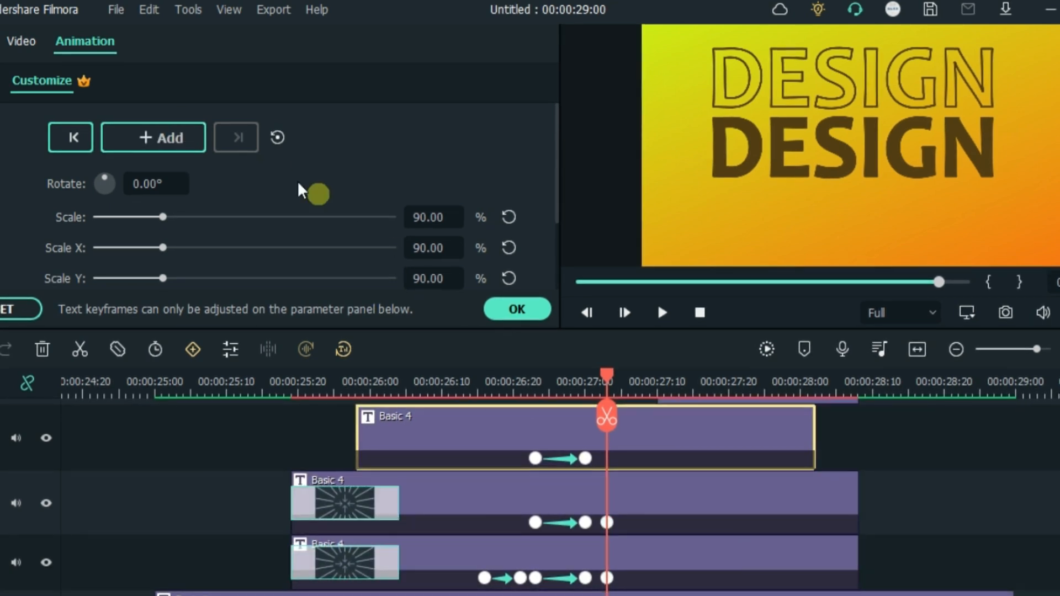
{"action": "left_click", "coordinate": [178, 141]}
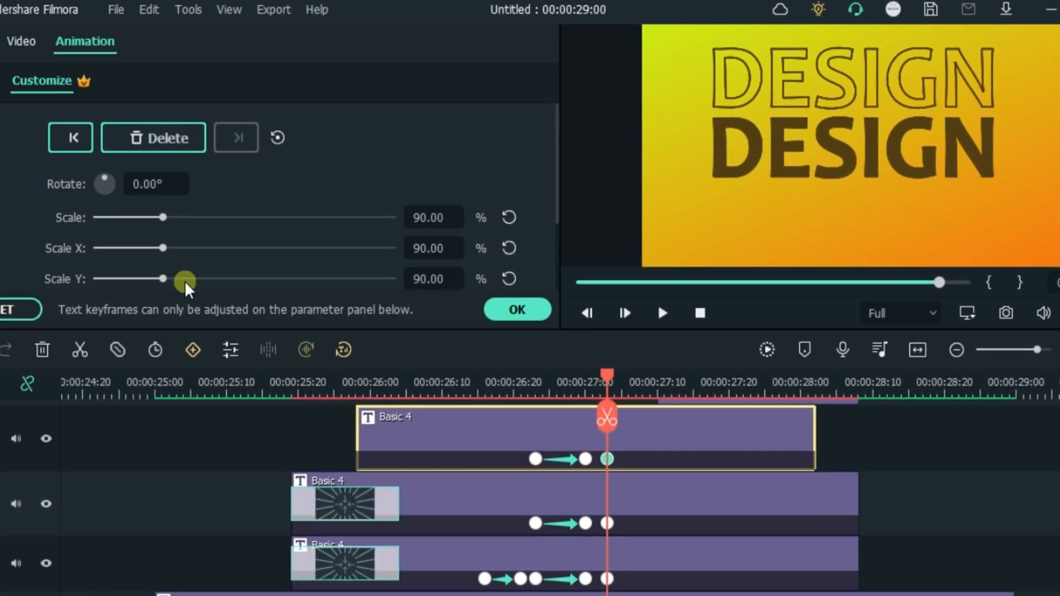
Step: Set the second track's DESIGN title to a Y position of 0 at 00:00:27:09 as a new keyframe
{"action": "left_click", "coordinate": [617, 470]}
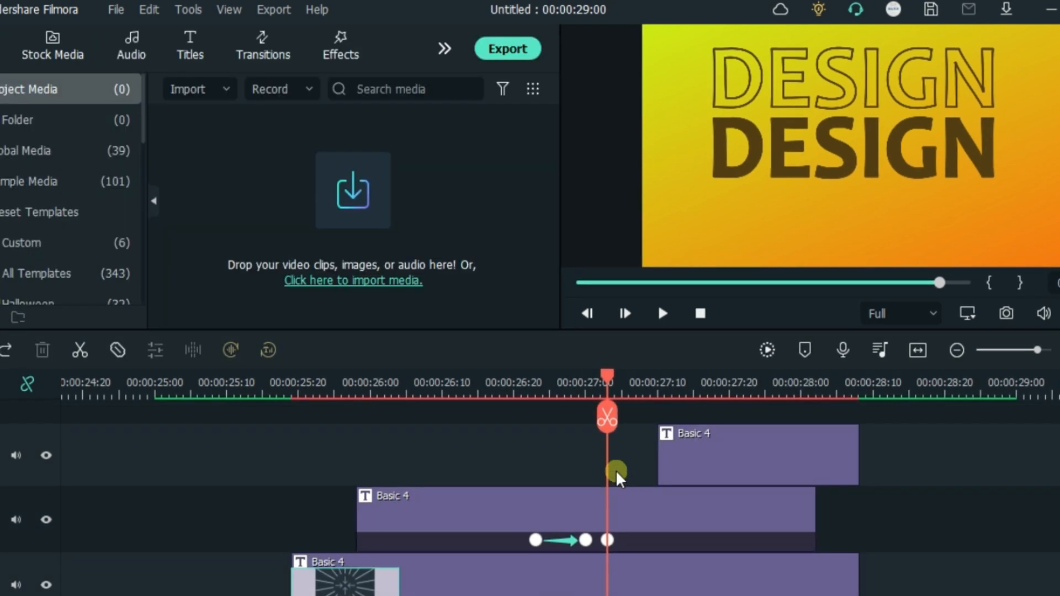
{"action": "left_click", "coordinate": [657, 465]}
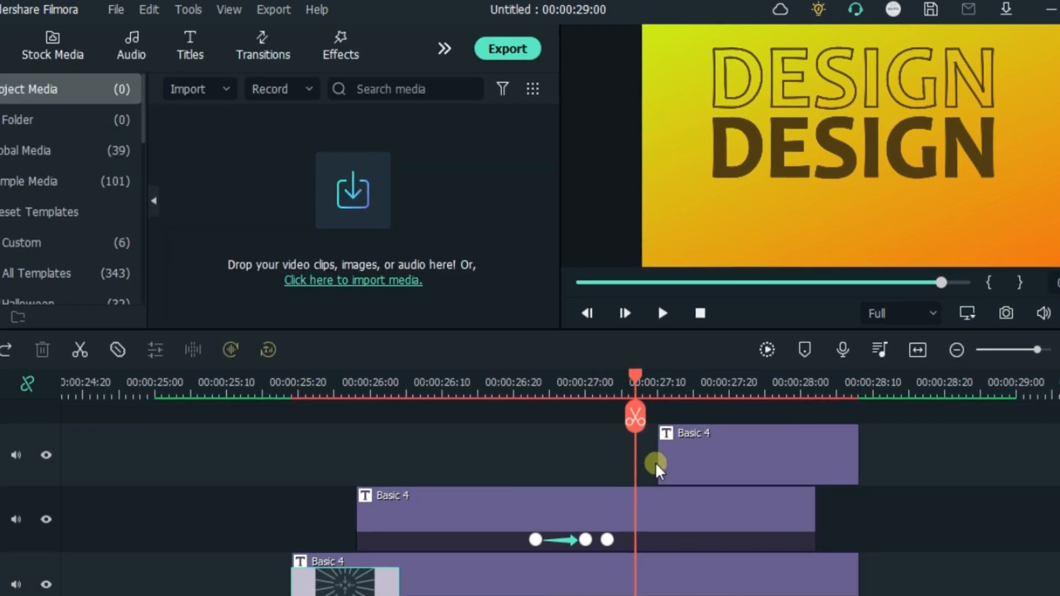
{"action": "scroll", "coordinate": [660, 483], "scroll_direction": "down", "scroll_amount": 2}
{"action": "left_click", "coordinate": [668, 555]}
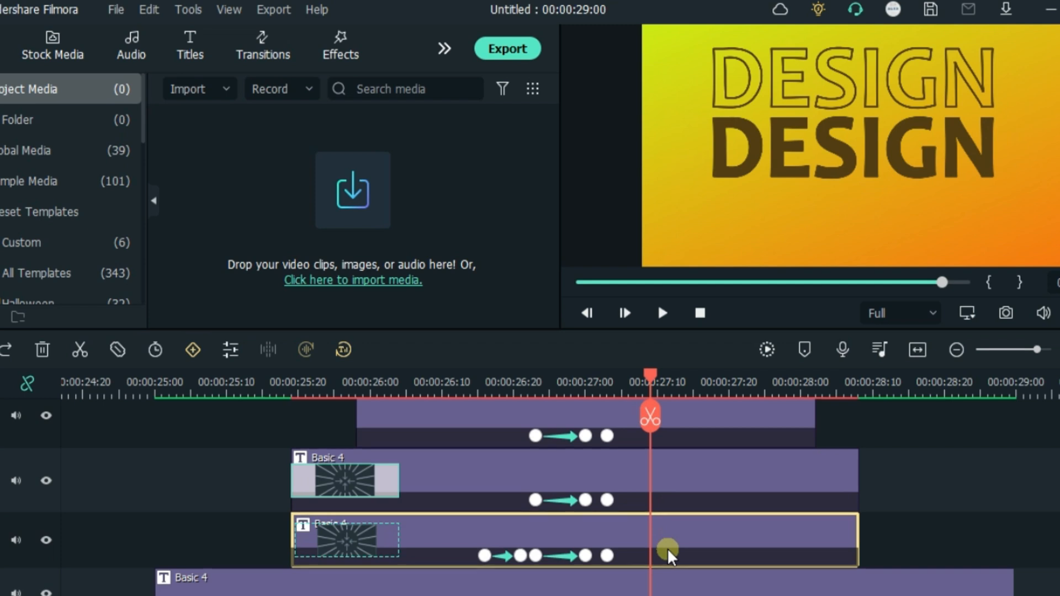
{"action": "double_click", "coordinate": [672, 550]}
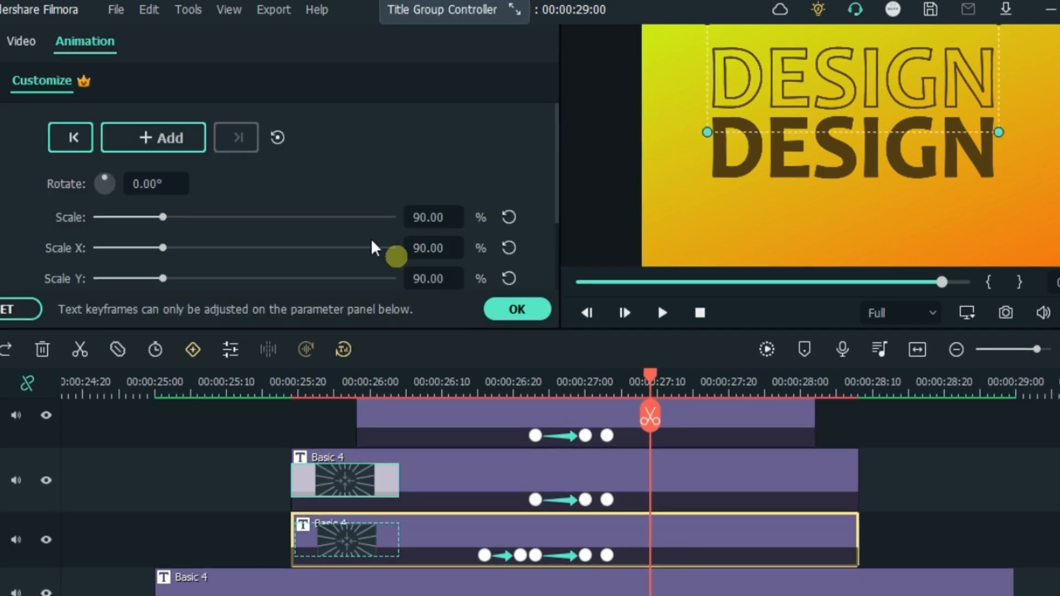
{"action": "scroll", "coordinate": [347, 205], "scroll_direction": "down", "scroll_amount": 1}
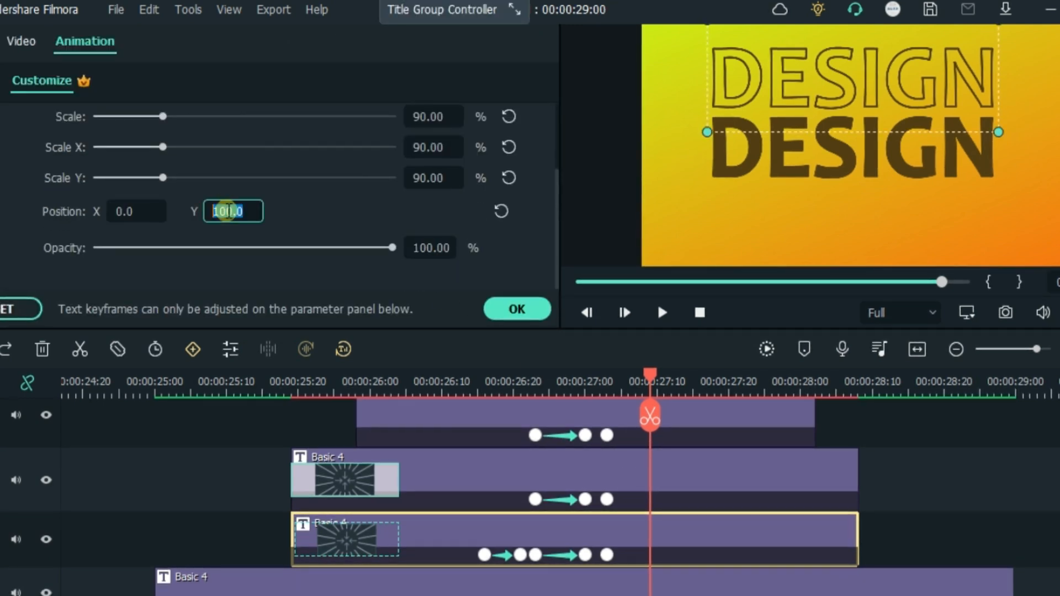
{"action": "left_click", "coordinate": [231, 201]}
{"action": "type", "text": "00"}
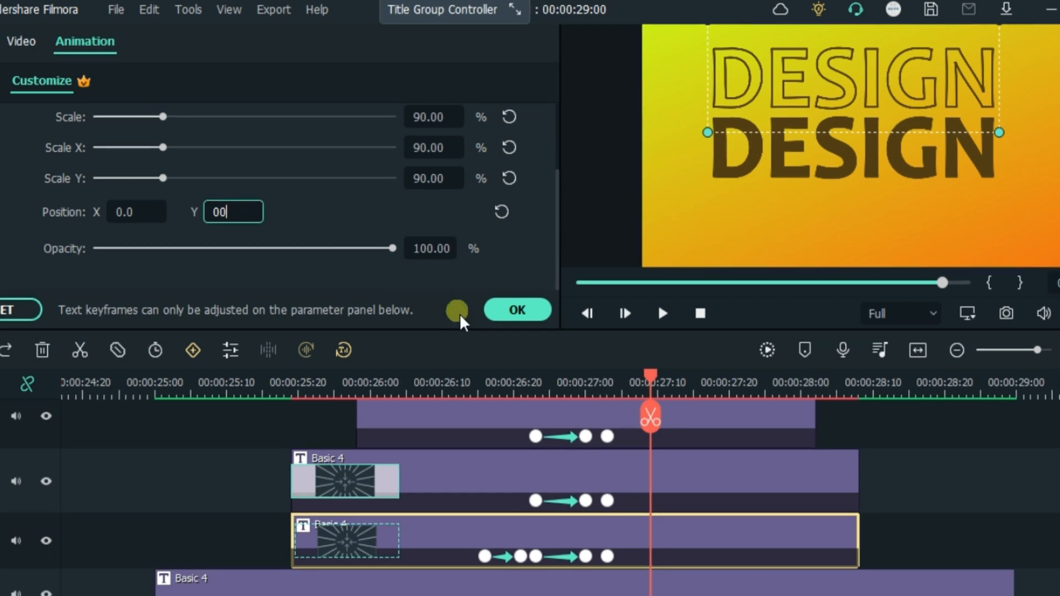
Step: Set the third track's DESIGN title to a Y position of -100 at 00:00:27:09
{"action": "left_click", "coordinate": [664, 476]}
{"action": "left_click", "coordinate": [222, 205]}
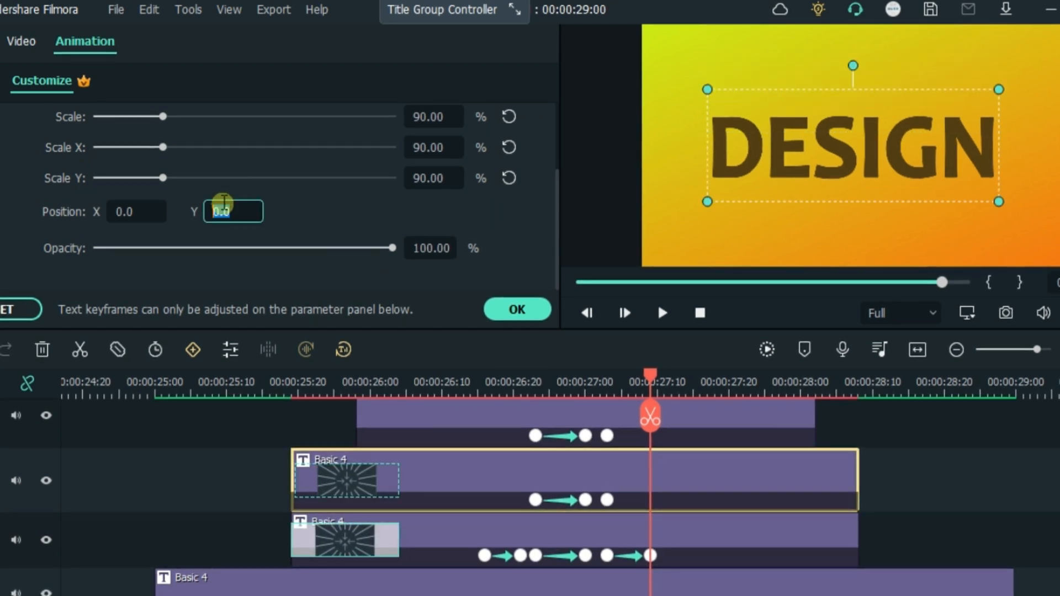
{"action": "type", "text": "-100"}
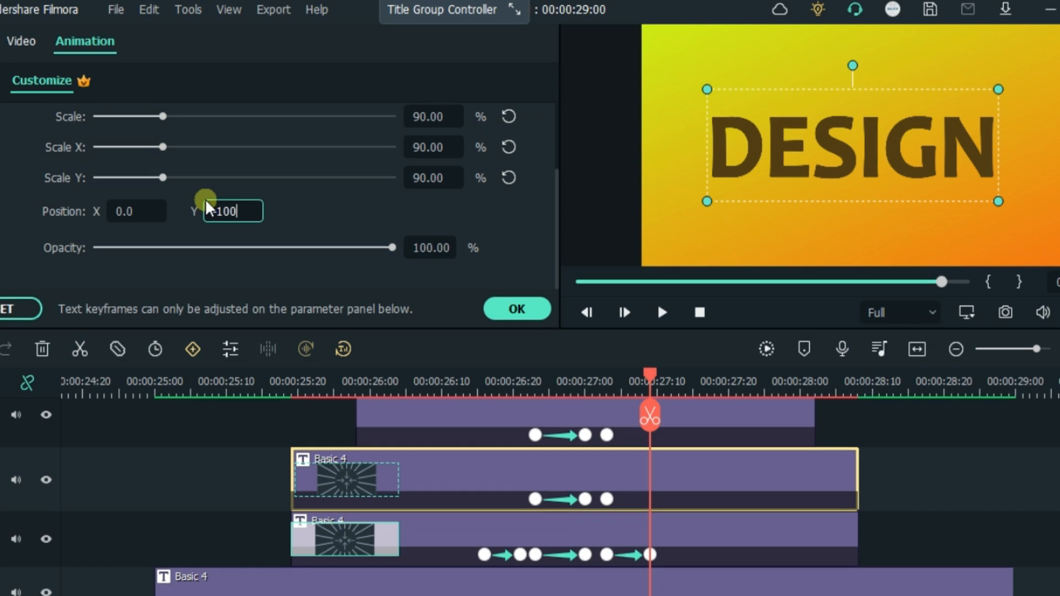
{"action": "left_click", "coordinate": [633, 467]}
Step: Set the fourth track's DESIGN title to a Y position of -100 at 00:00:27:09 and apply the animation settings
{"action": "scroll", "coordinate": [663, 486], "scroll_direction": "up", "scroll_amount": 2}
{"action": "left_click", "coordinate": [667, 490]}
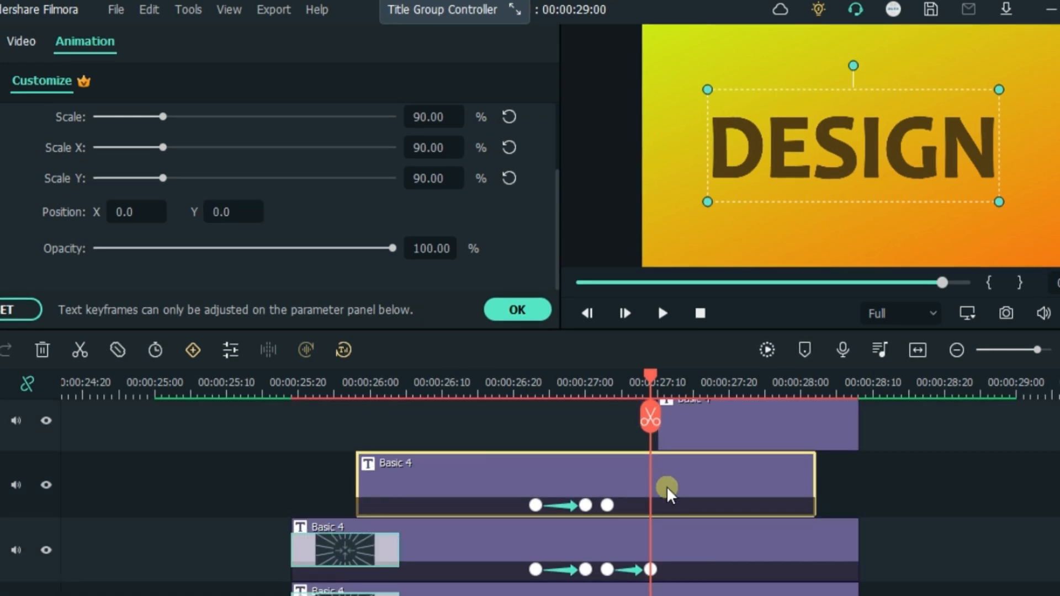
{"action": "left_click", "coordinate": [228, 209]}
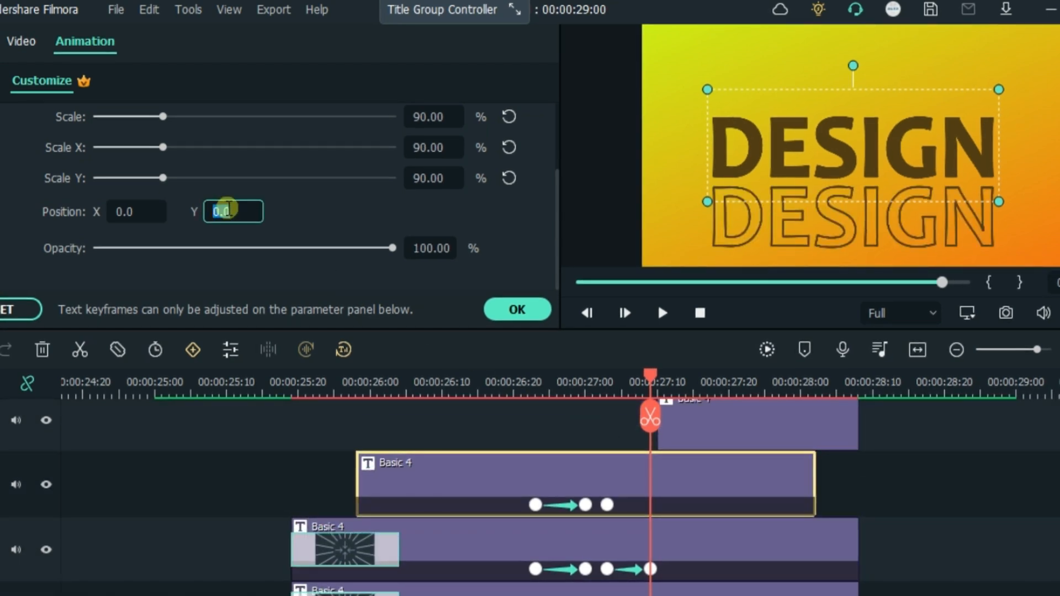
{"action": "type", "text": "-100"}
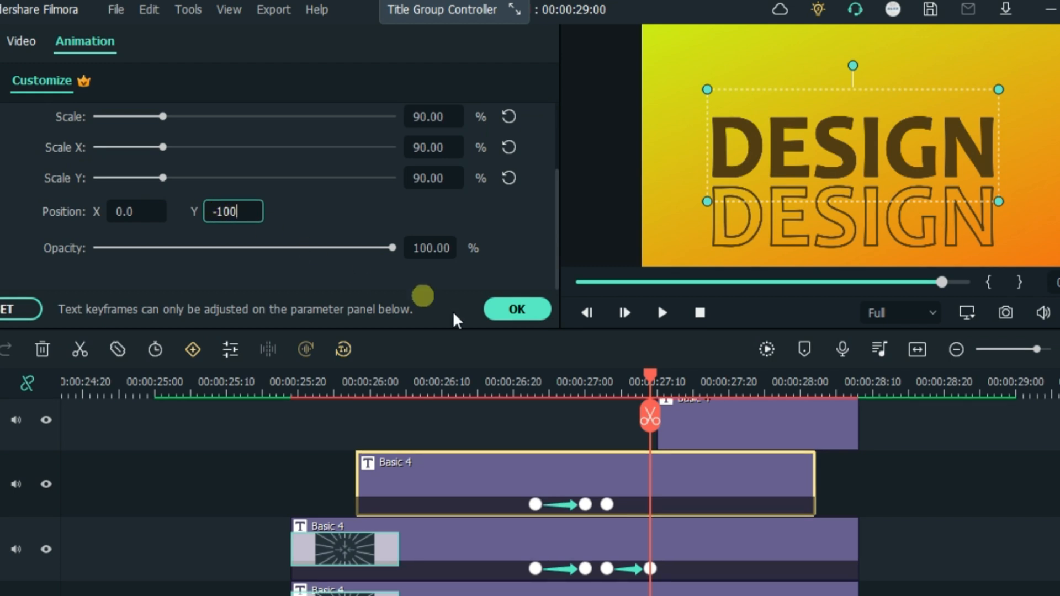
{"action": "left_click", "coordinate": [474, 245]}
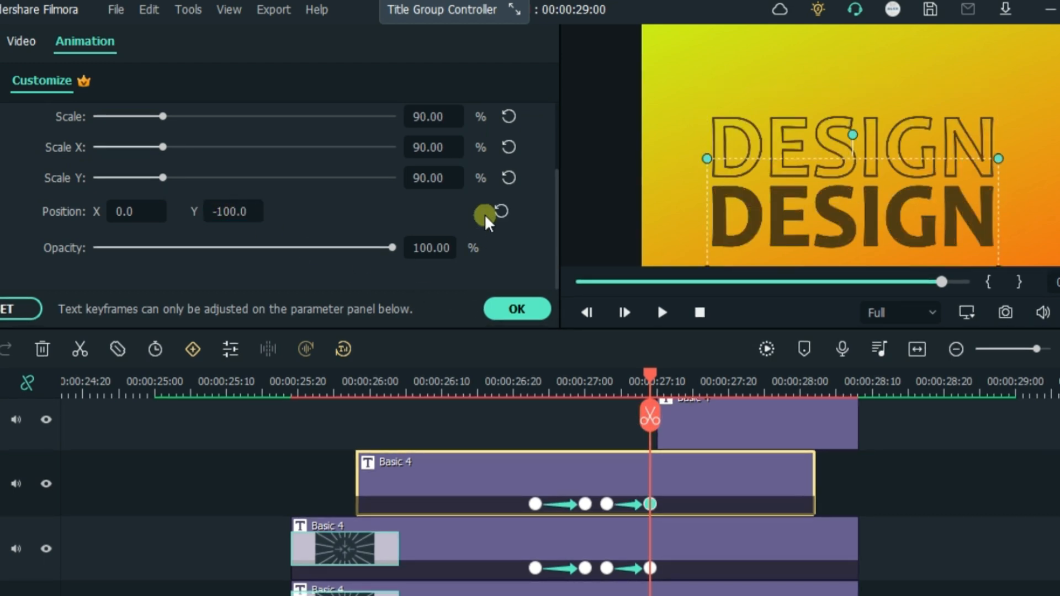
{"action": "left_click", "coordinate": [517, 310]}
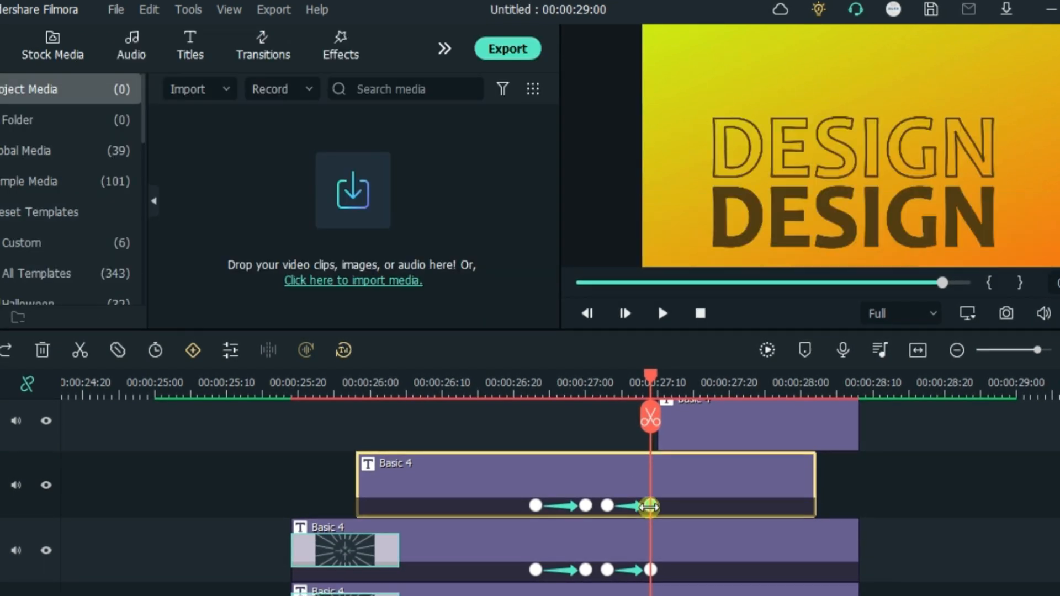
Step: Add an animation keyframe to the fifth track's DESIGN title at 00:00:27:13
{"action": "key", "text": "Right"}
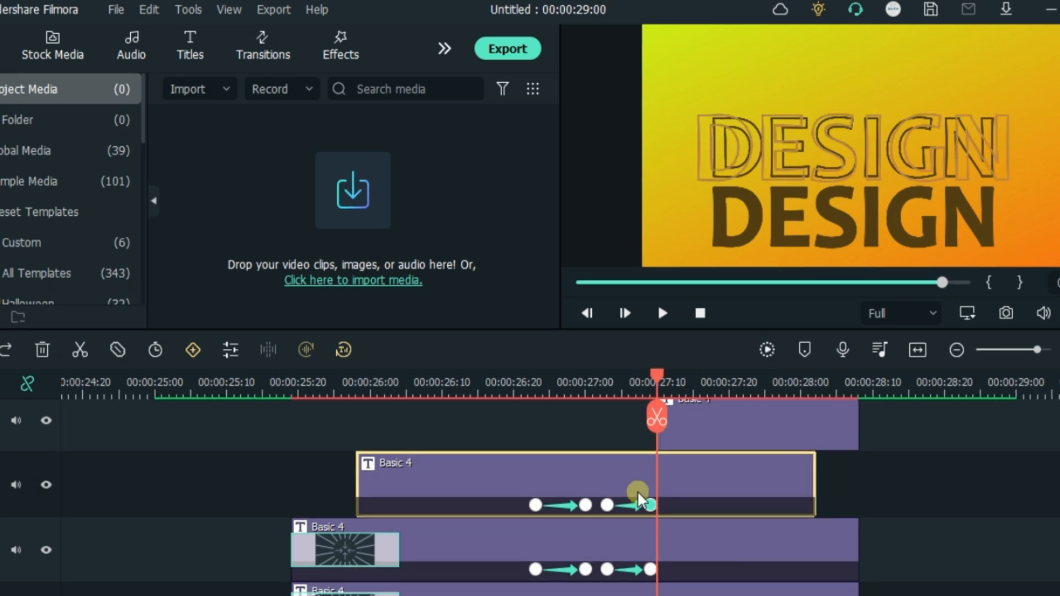
{"action": "key", "text": "Right"}
{"action": "key", "text": "Right"}
{"action": "key", "text": "Right"}
{"action": "double_click", "coordinate": [709, 439]}
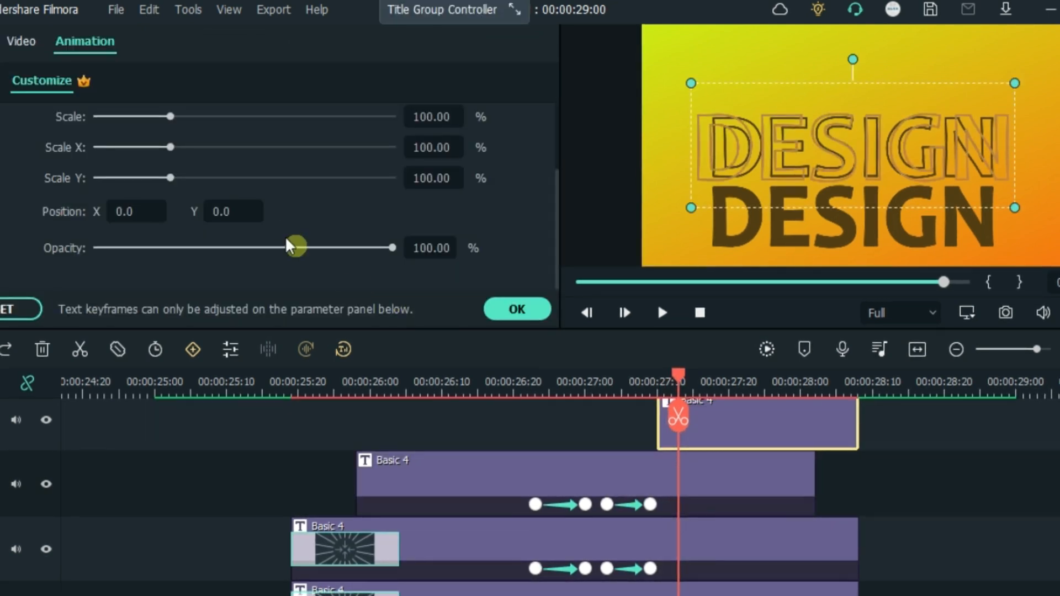
{"action": "scroll", "coordinate": [285, 231], "scroll_direction": "up", "scroll_amount": 2}
{"action": "left_click", "coordinate": [153, 145]}
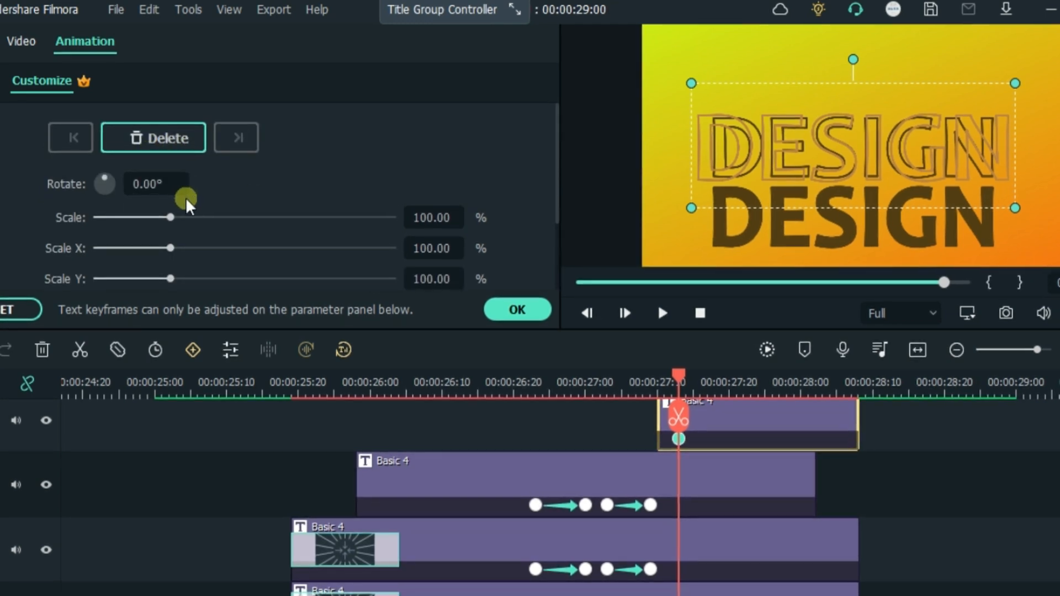
Step: Set the fifth track title's Y position to 219 and its scale to 90% at the 00:00:27:13 keyframe, then close the animation settings
{"action": "scroll", "coordinate": [311, 191], "scroll_direction": "down", "scroll_amount": 2}
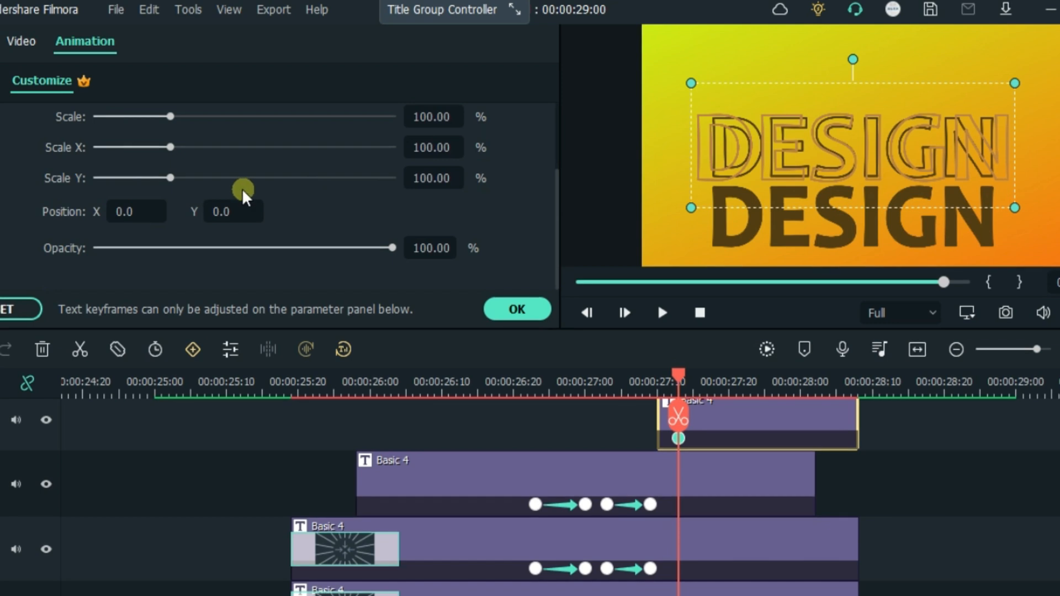
{"action": "left_click", "coordinate": [224, 210]}
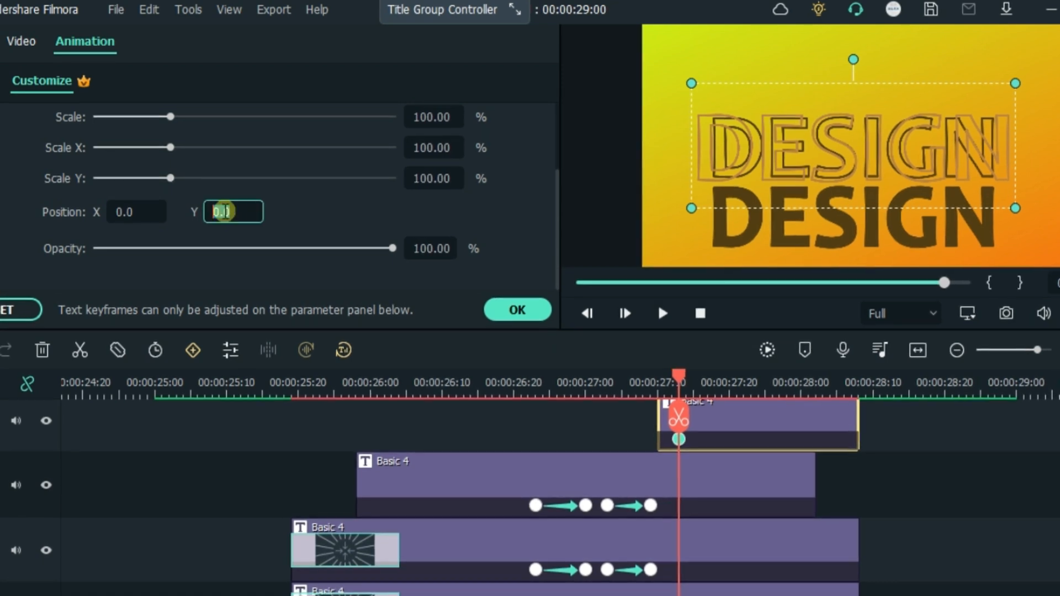
{"action": "type", "text": "2"}
{"action": "type", "text": "50"}
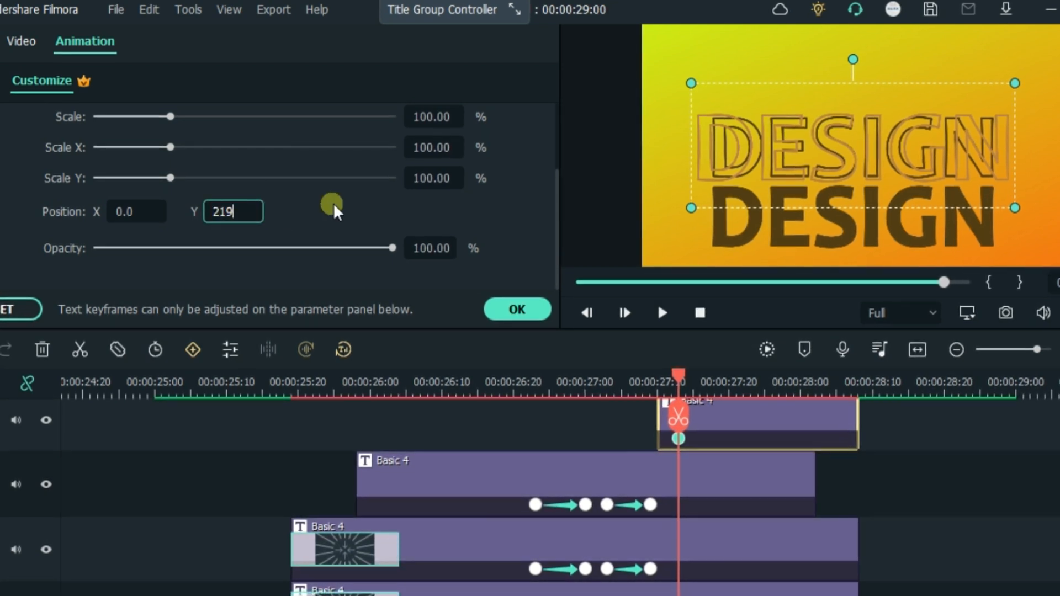
{"action": "scroll", "coordinate": [295, 208], "scroll_direction": "up", "scroll_amount": 2}
{"action": "left_click", "coordinate": [433, 217]}
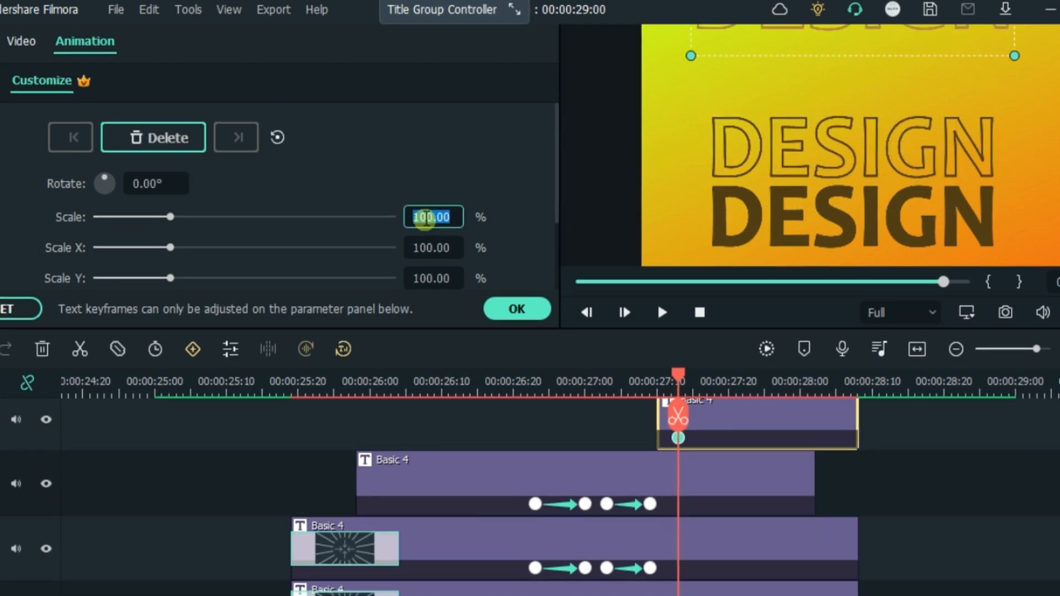
{"action": "type", "text": "90"}
{"action": "key", "text": "Return"}
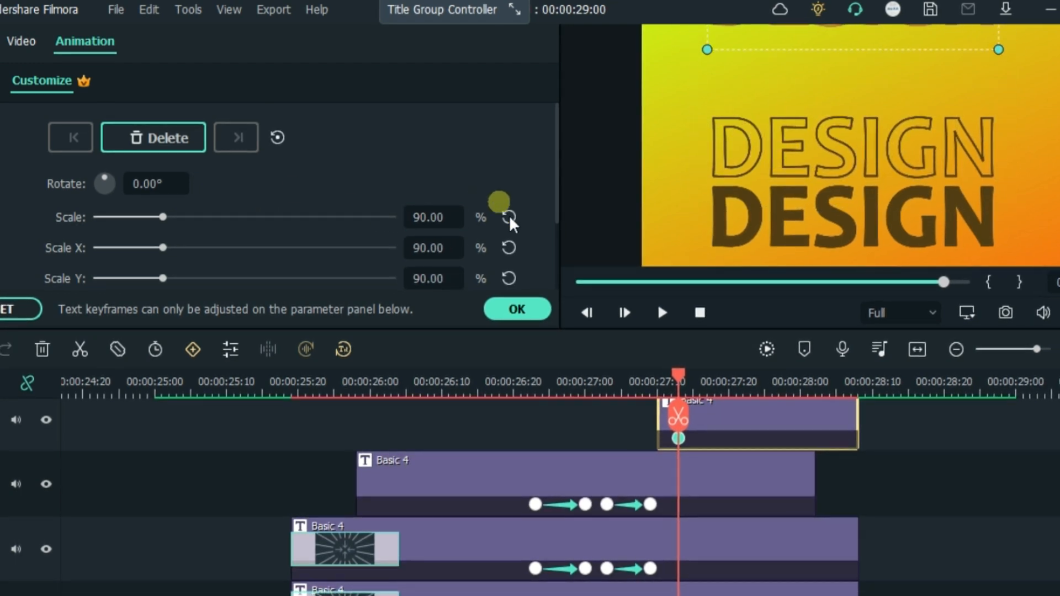
{"action": "left_click", "coordinate": [678, 444]}
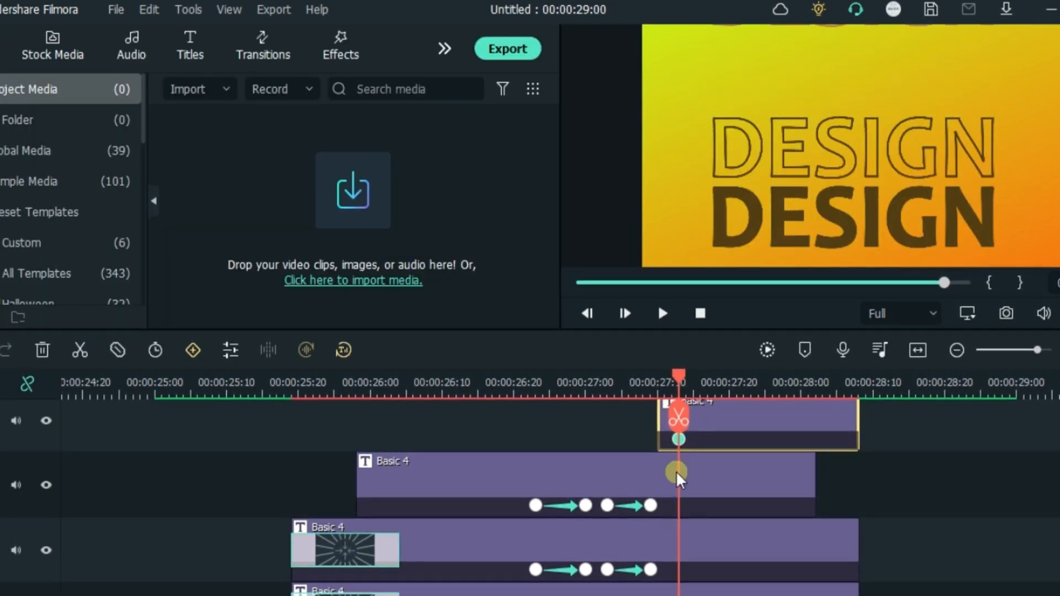
Step: Set the fifth track's DESIGN title to a Y position of 100 at 00:00:27:19 and apply the animation settings
{"action": "key", "text": "Right"}
{"action": "key", "text": "Right"}
{"action": "key", "text": "Right"}
{"action": "key", "text": "Right"}
{"action": "key", "text": "Right"}
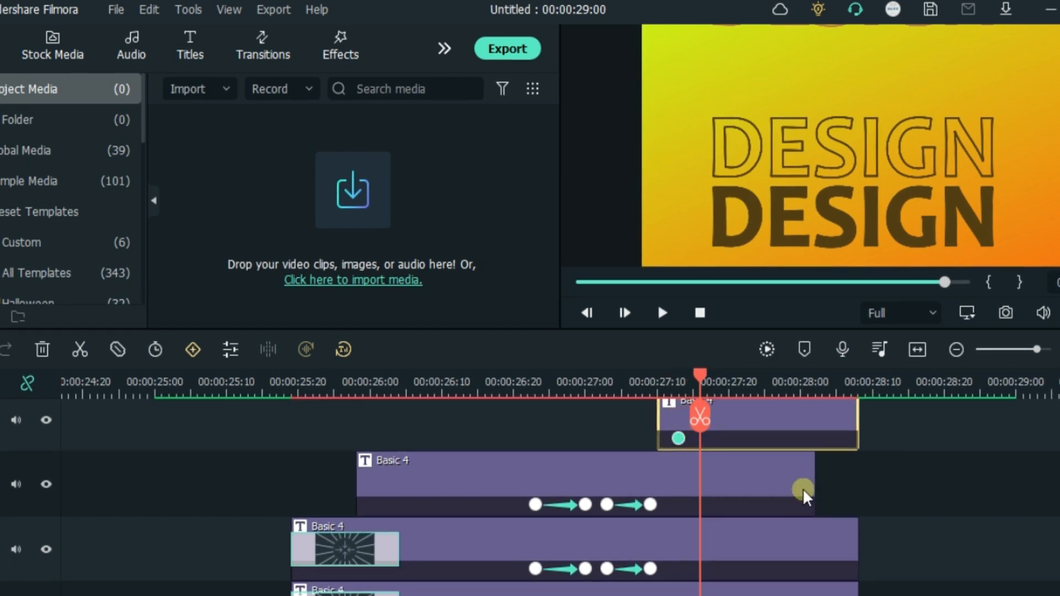
{"action": "key", "text": "Right"}
{"action": "left_click", "coordinate": [764, 418]}
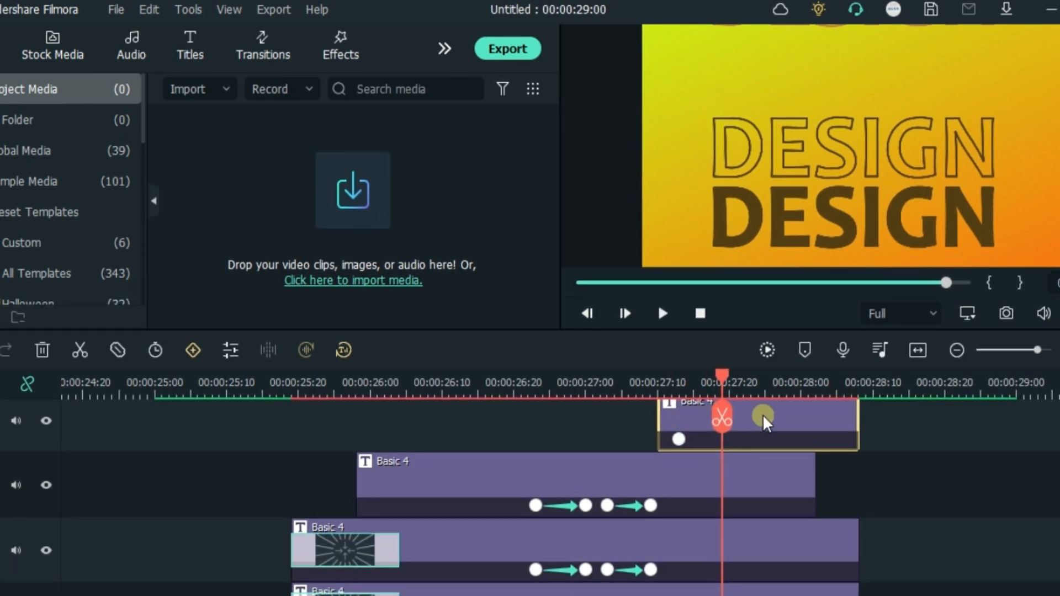
{"action": "double_click", "coordinate": [764, 417]}
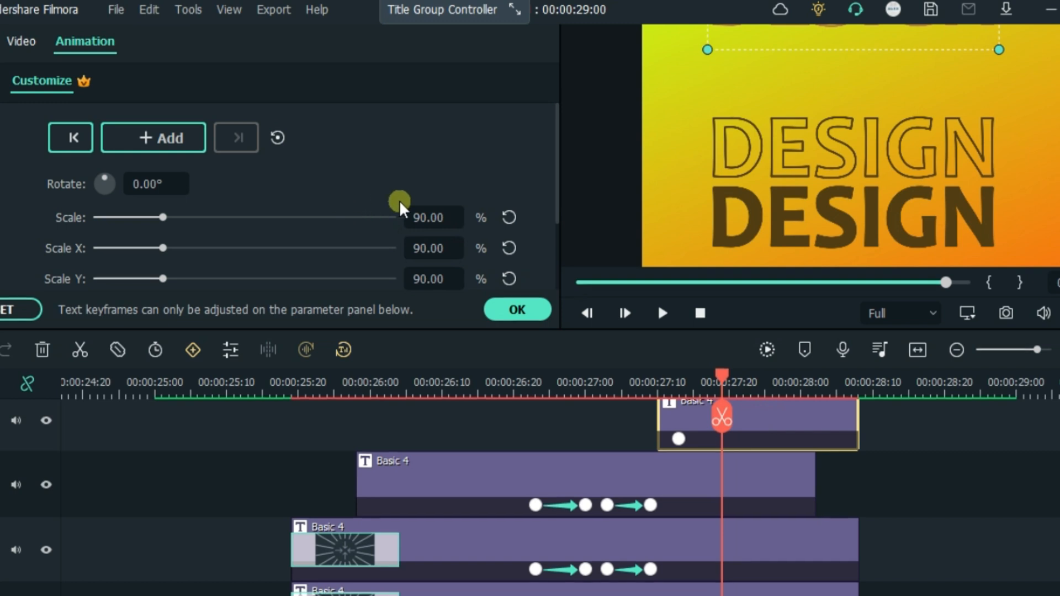
{"action": "scroll", "coordinate": [405, 198], "scroll_direction": "down", "scroll_amount": 2}
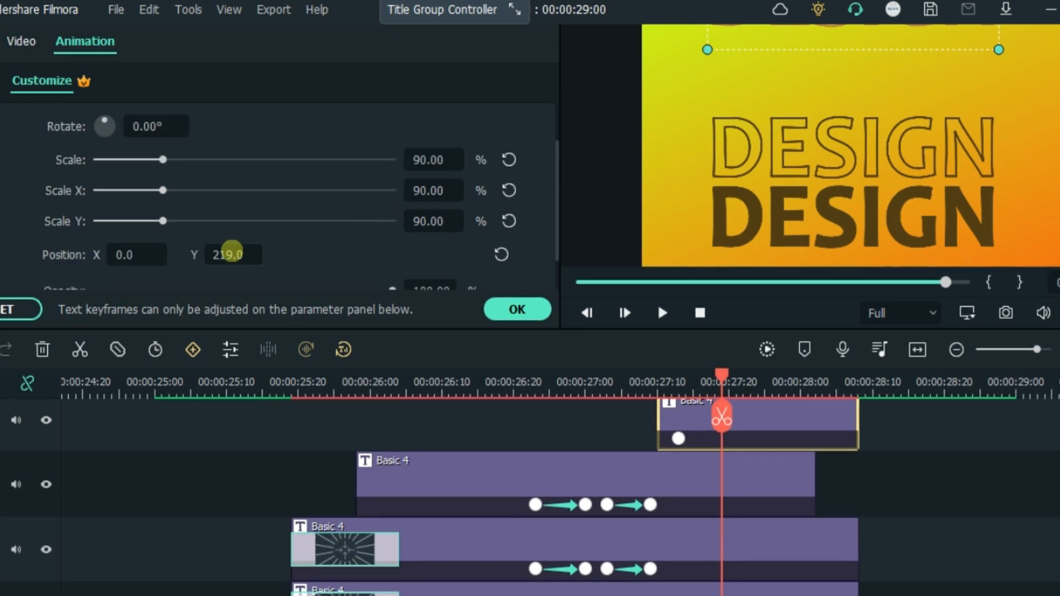
{"action": "left_click", "coordinate": [232, 254]}
{"action": "type", "text": "100"}
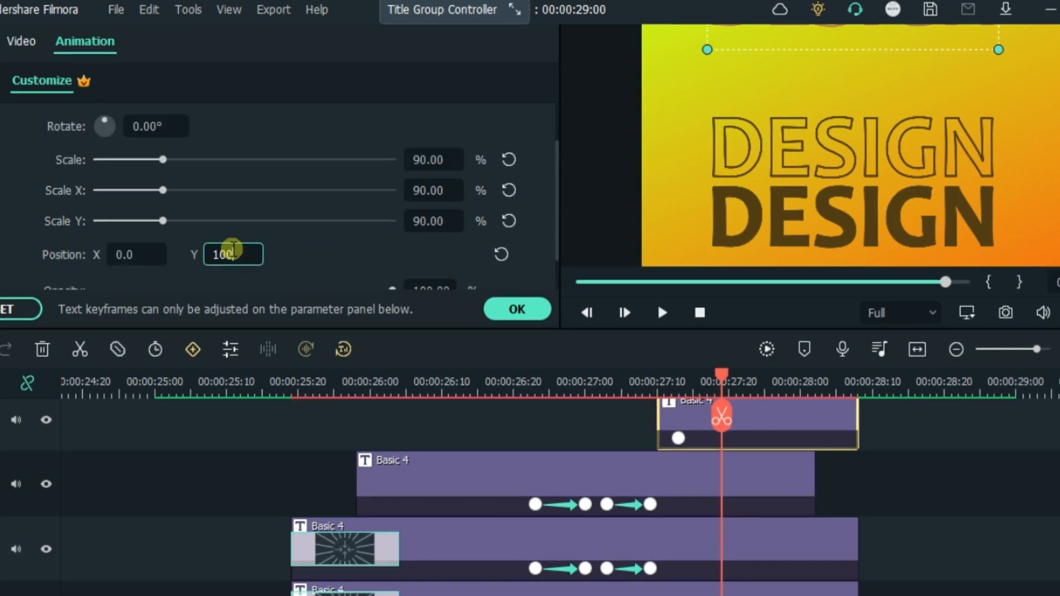
{"action": "left_click", "coordinate": [335, 254]}
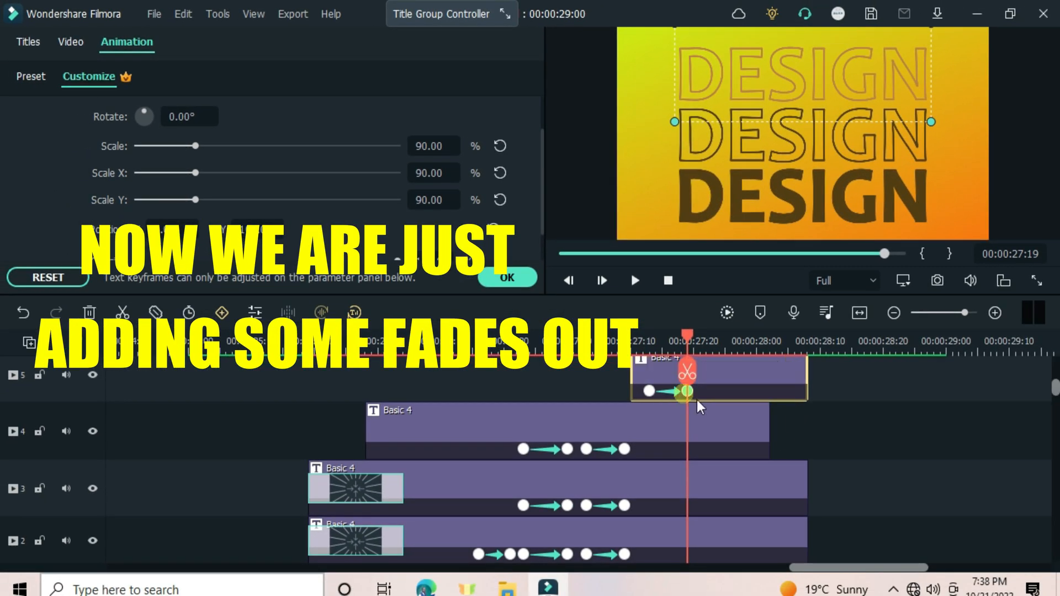
{"action": "left_click", "coordinate": [508, 267]}
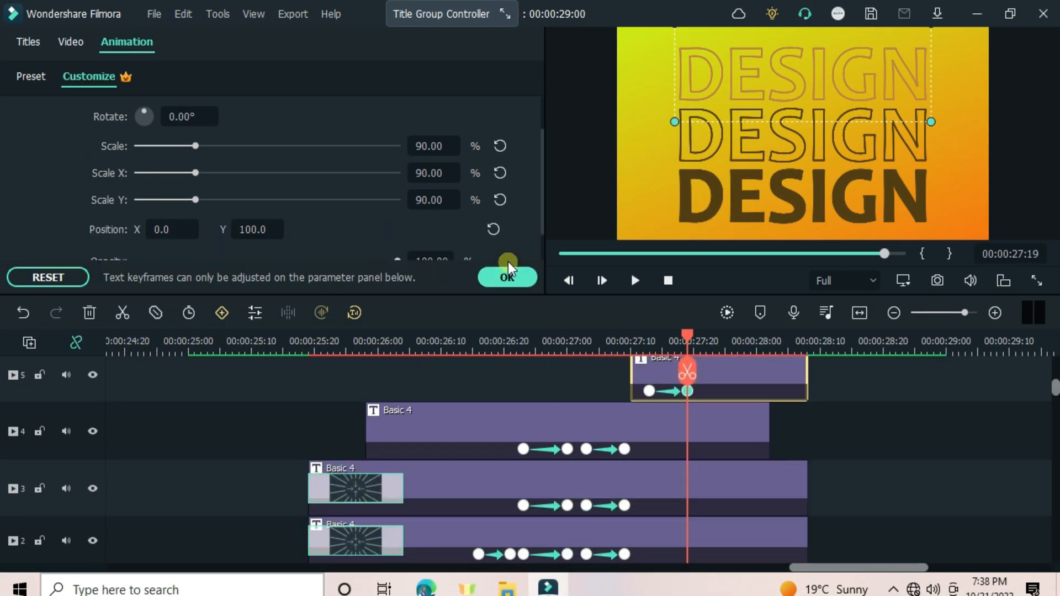
Step: Add an animation keyframe to the fifth track's DESIGN title at 00:00:28:01
{"action": "scroll", "coordinate": [819, 460], "scroll_direction": "down", "scroll_amount": 1}
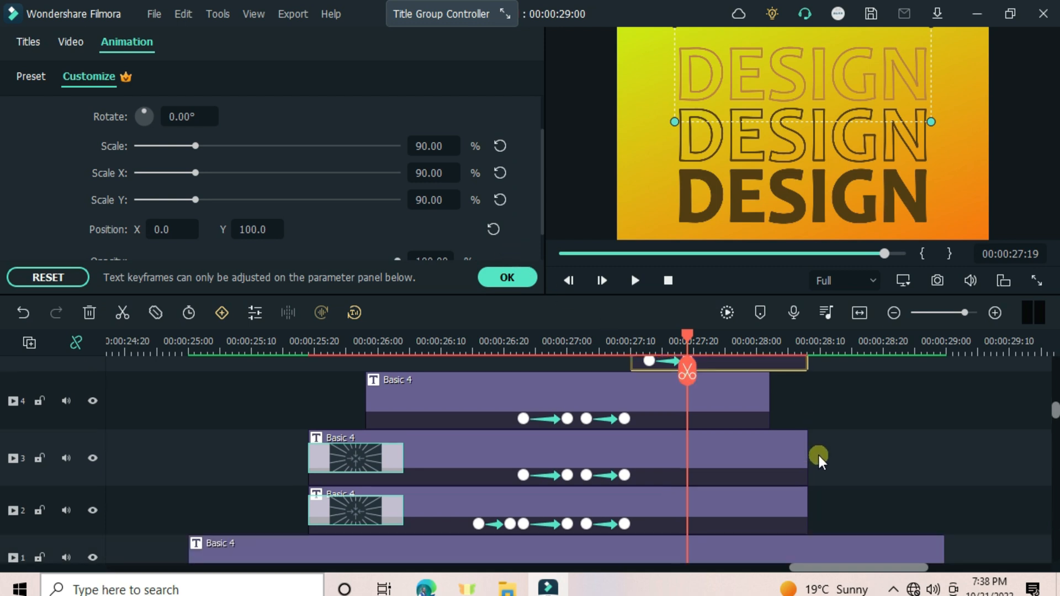
{"action": "scroll", "coordinate": [819, 460], "scroll_direction": "up", "scroll_amount": 2}
{"action": "left_click", "coordinate": [807, 340]}
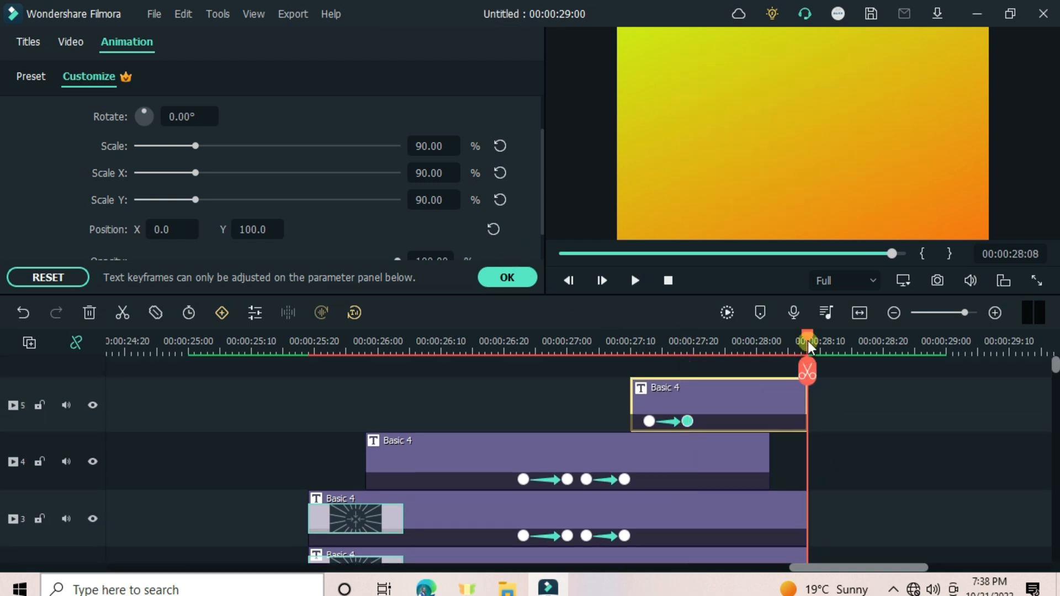
{"action": "left_click", "coordinate": [793, 404]}
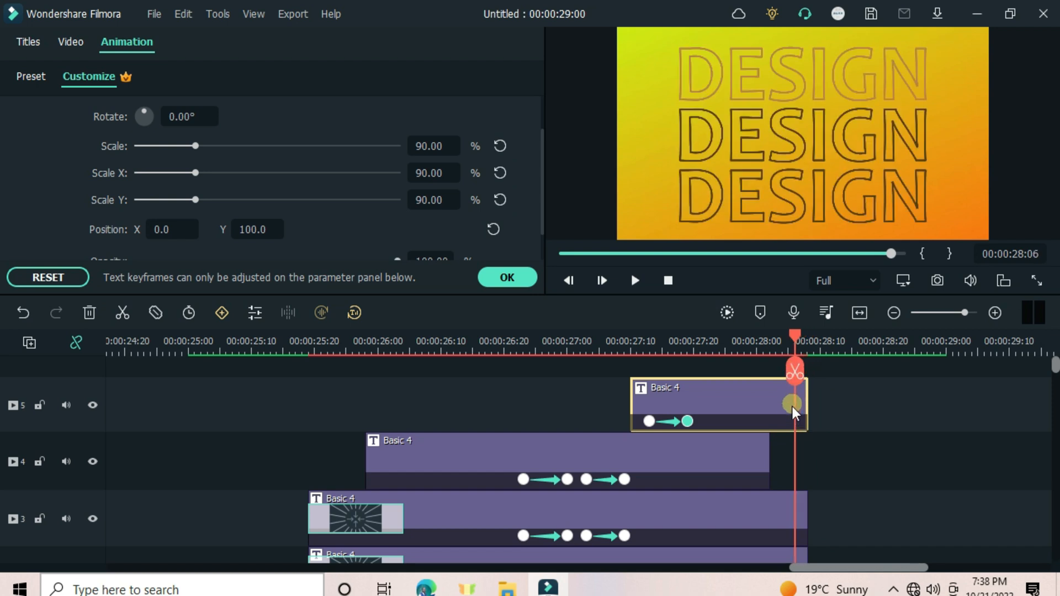
{"action": "key", "text": "Left"}
{"action": "key", "text": "Left"}
{"action": "key", "text": "Left"}
{"action": "key", "text": "Left"}
{"action": "key", "text": "Left"}
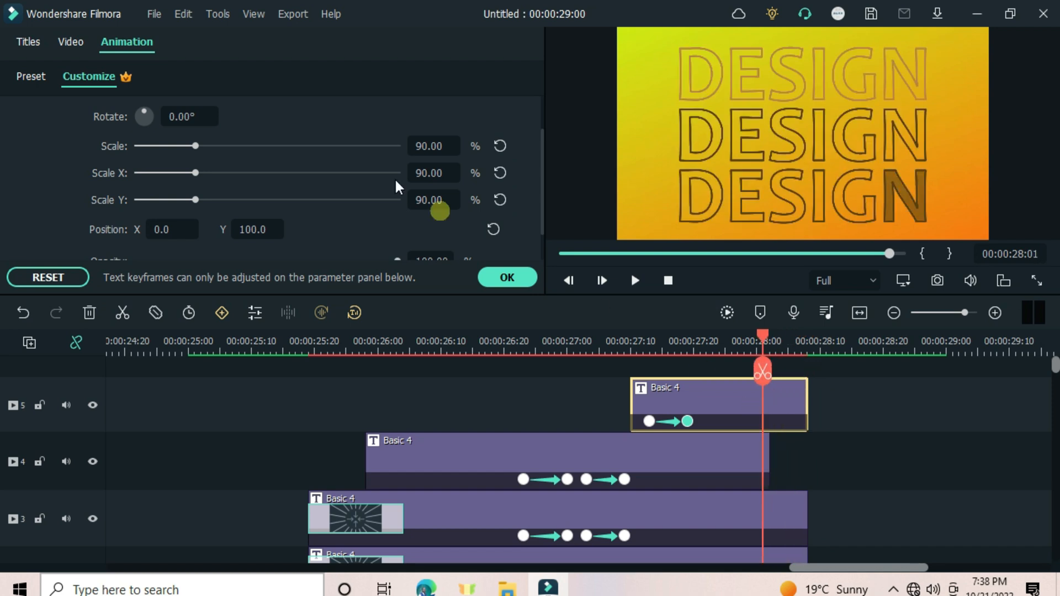
{"action": "scroll", "coordinate": [236, 113], "scroll_direction": "up", "scroll_amount": 2}
{"action": "left_click", "coordinate": [201, 127]}
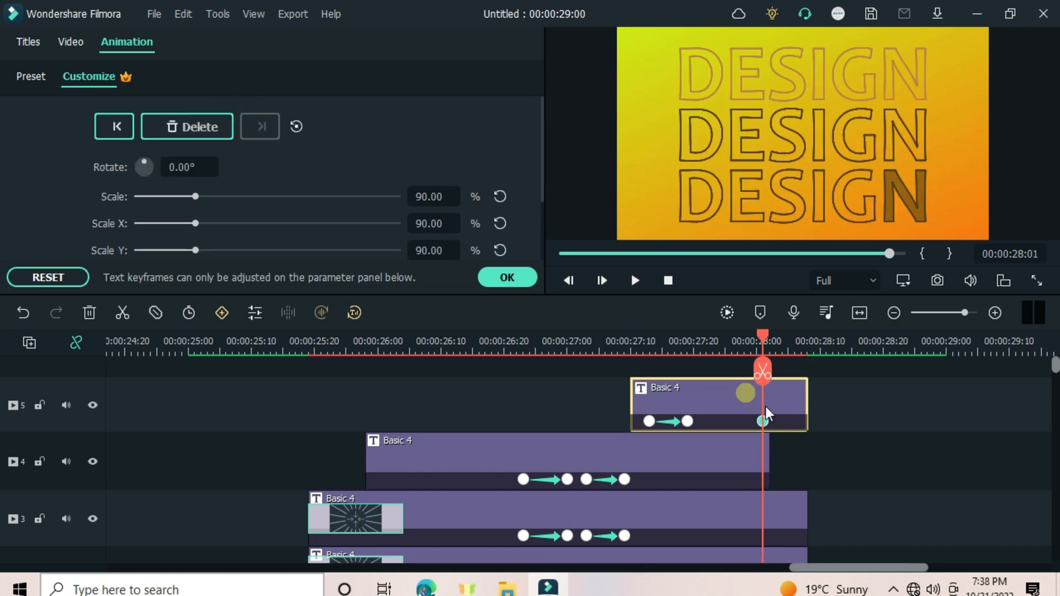
Step: Add animation keyframes to the third and second tracks' DESIGN titles at 00:00:28:01
{"action": "scroll", "coordinate": [795, 387], "scroll_direction": "down", "scroll_amount": 2}
{"action": "left_click", "coordinate": [771, 445]}
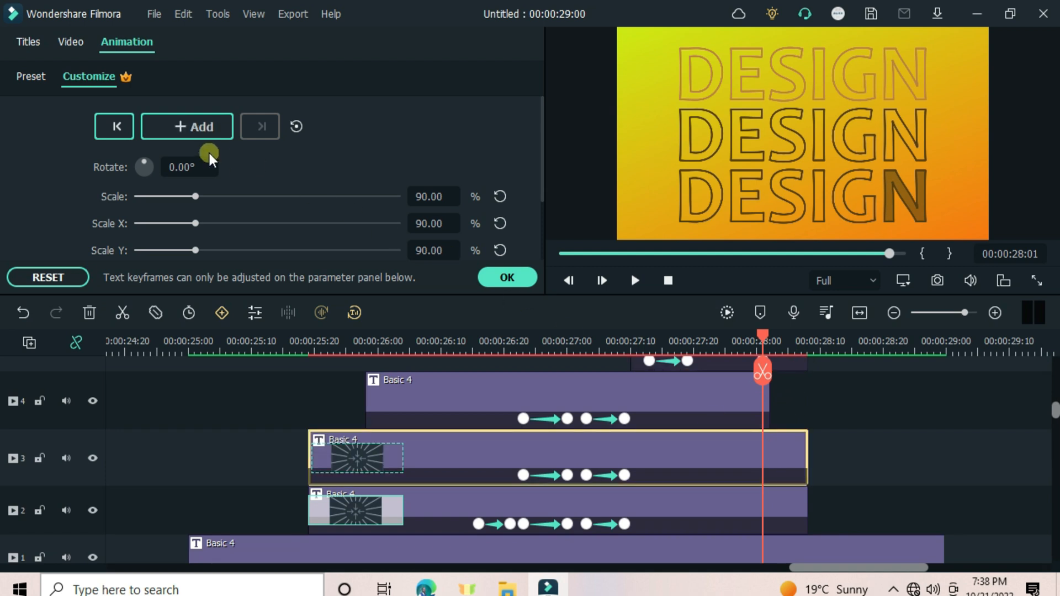
{"action": "left_click", "coordinate": [208, 136]}
{"action": "scroll", "coordinate": [828, 450], "scroll_direction": "down", "scroll_amount": 2}
{"action": "left_click", "coordinate": [777, 423]}
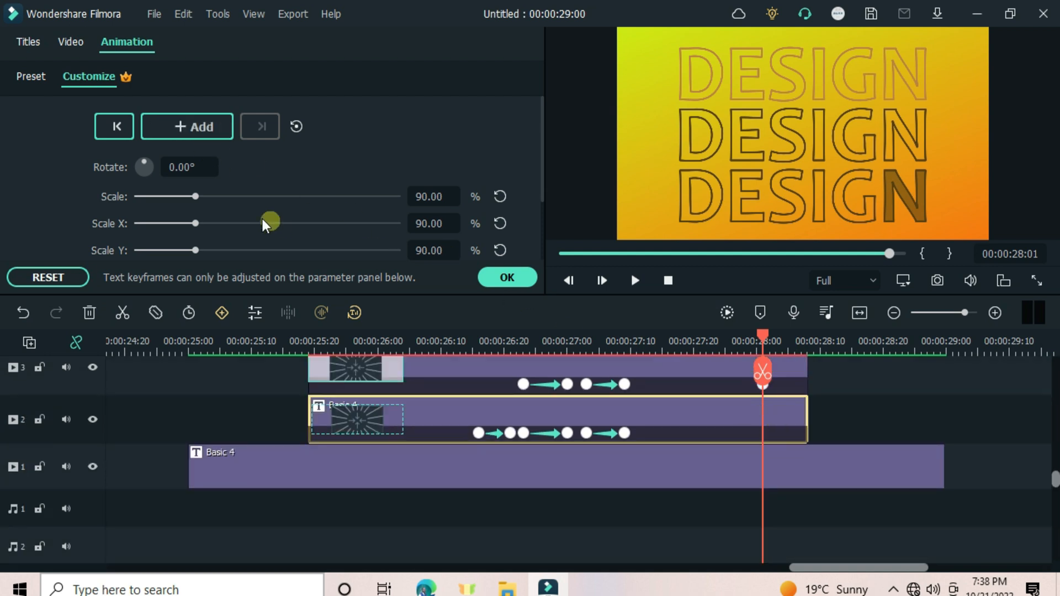
{"action": "left_click", "coordinate": [190, 125]}
Step: Set the second track's DESIGN title to 0% opacity at its end, 00:00:28:08
{"action": "scroll", "coordinate": [513, 380], "scroll_direction": "up", "scroll_amount": 3}
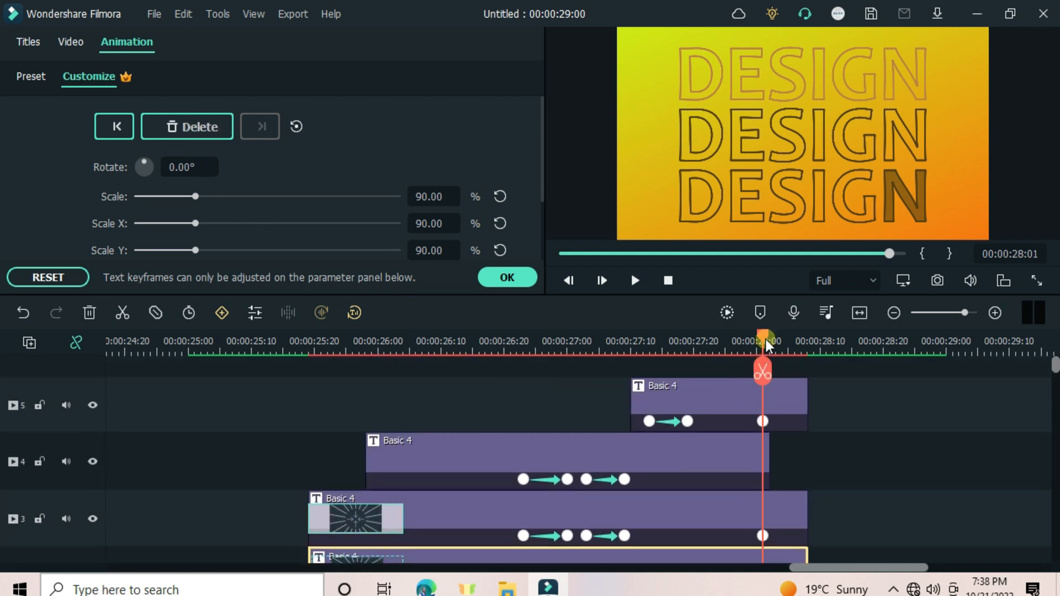
{"action": "left_click_drag", "start_coordinate": [766, 340], "coordinate": [807, 368]}
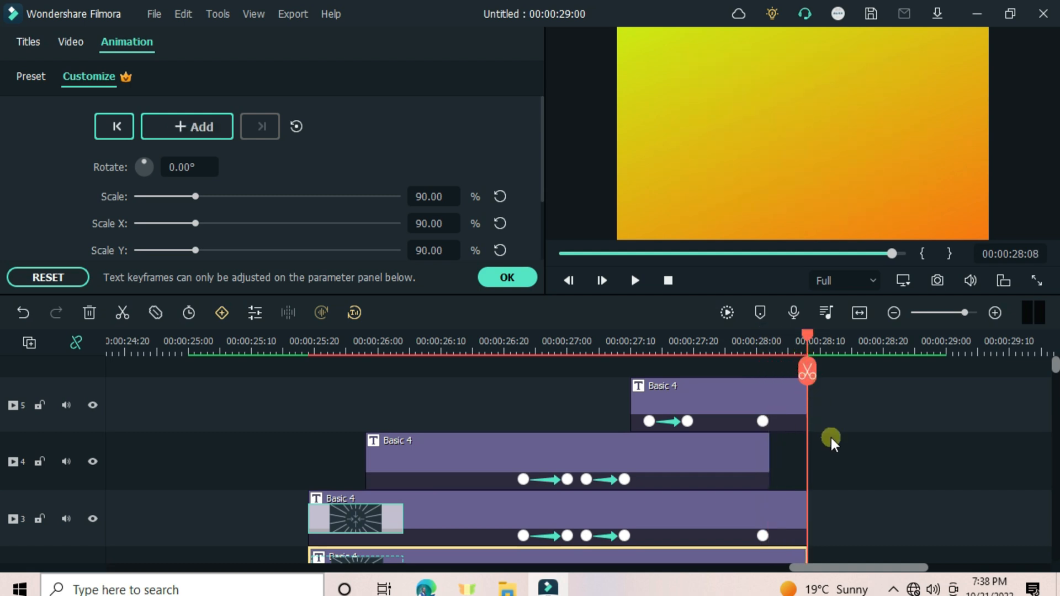
{"action": "scroll", "coordinate": [831, 438], "scroll_direction": "down", "scroll_amount": 1}
{"action": "scroll", "coordinate": [345, 151], "scroll_direction": "down", "scroll_amount": 2}
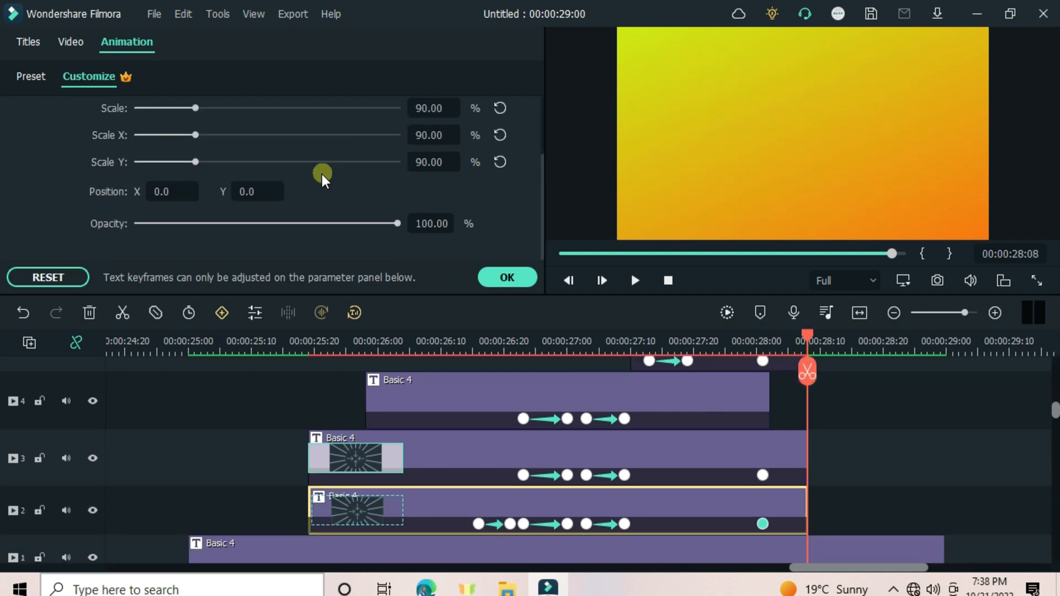
{"action": "left_click_drag", "start_coordinate": [271, 221], "coordinate": [135, 224]}
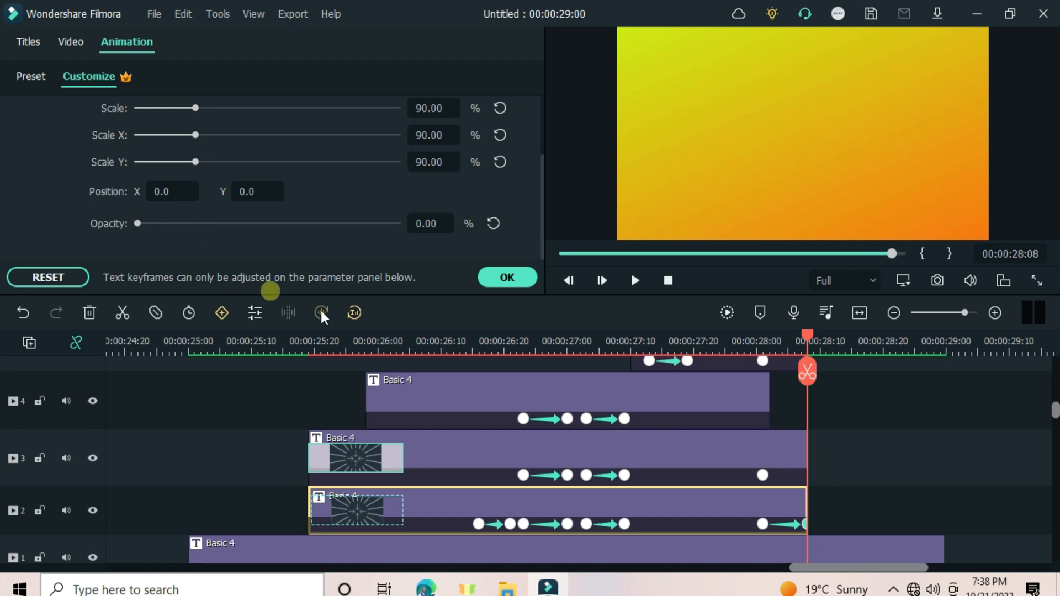
Step: Set the third track's DESIGN title to 0% opacity at 00:00:28:08
{"action": "left_click", "coordinate": [778, 450]}
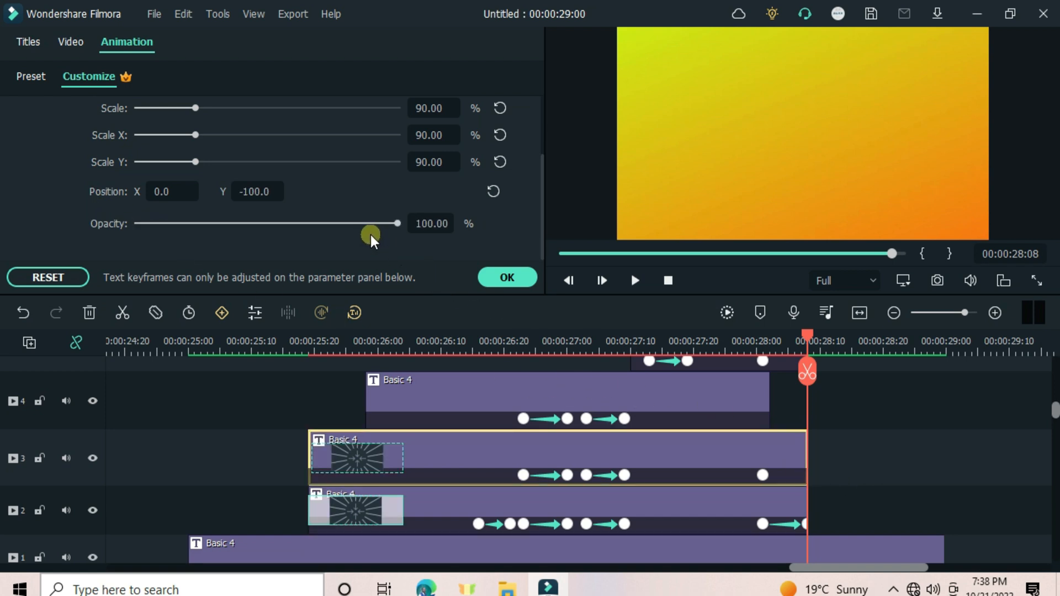
{"action": "left_click", "coordinate": [430, 229]}
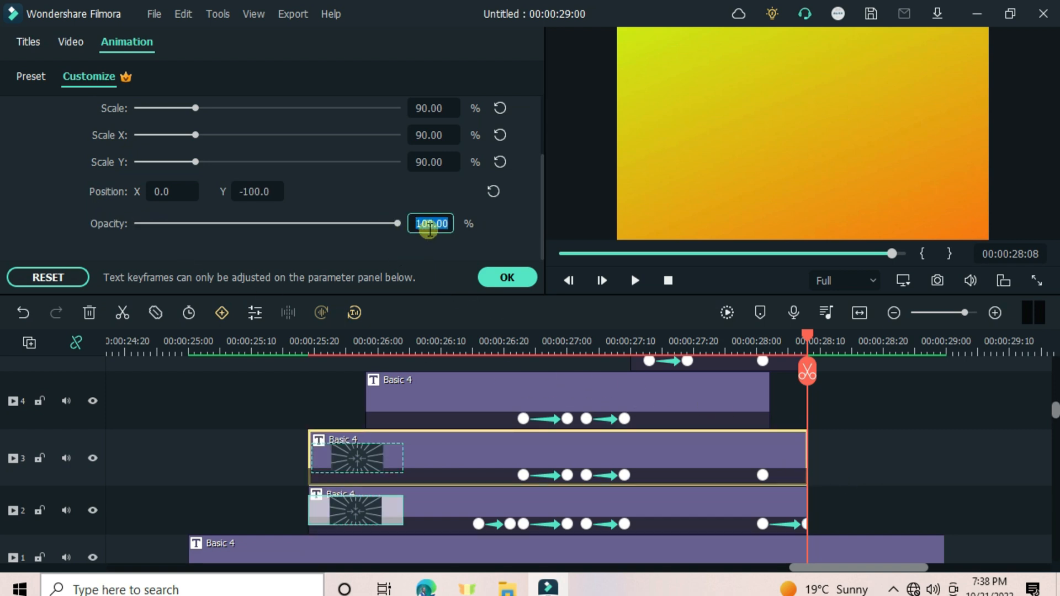
{"action": "type", "text": "00"}
{"action": "key", "text": "Return"}
Step: Set the fifth track's DESIGN title to 0% opacity at 00:00:28:08
{"action": "scroll", "coordinate": [798, 461], "scroll_direction": "up", "scroll_amount": 1}
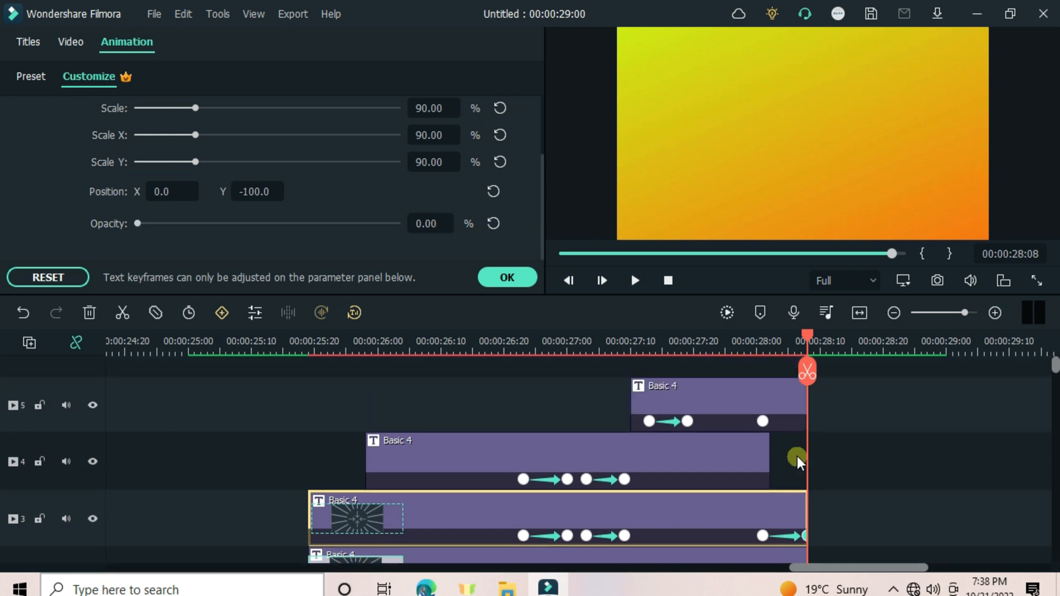
{"action": "left_click", "coordinate": [783, 390]}
{"action": "left_click", "coordinate": [430, 224]}
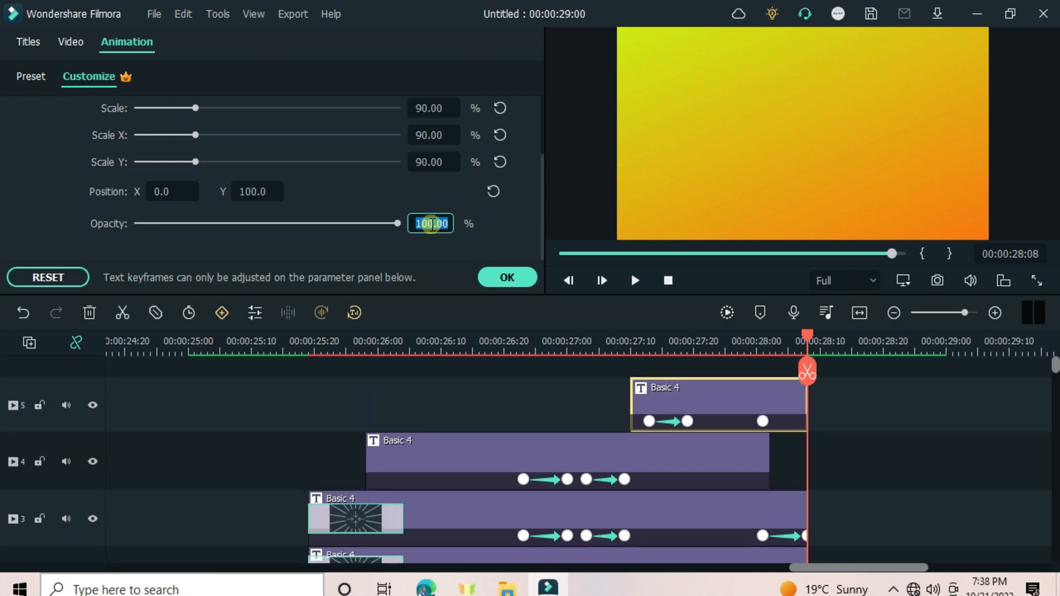
{"action": "type", "text": "00"}
{"action": "key", "text": "Return"}
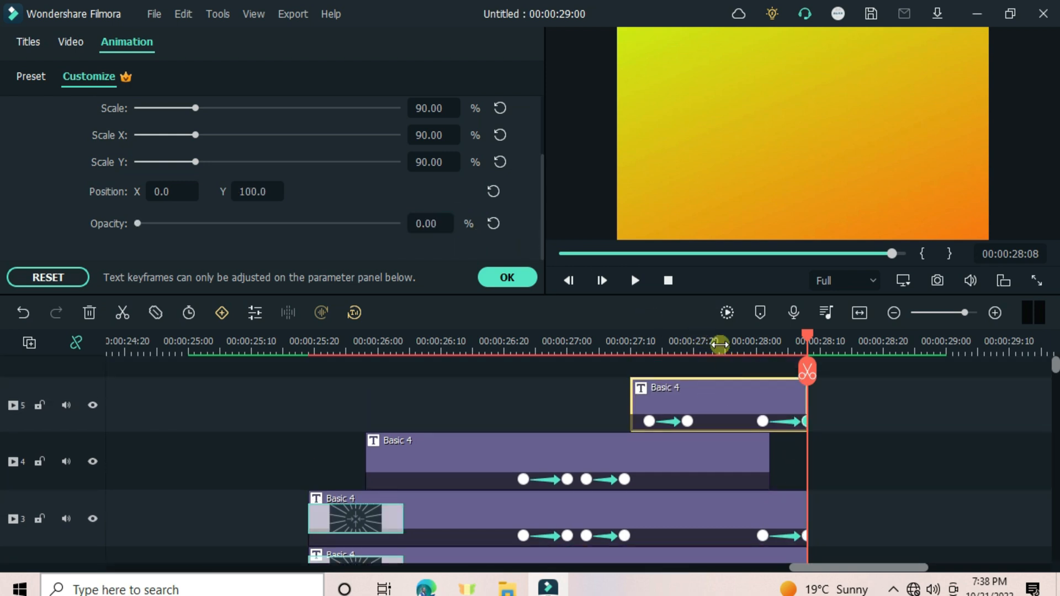
Step: Render the timeline preview and play the title animation from 00:00:24:26, just before the clips begin
{"action": "scroll", "coordinate": [719, 344], "scroll_direction": "down", "scroll_amount": 3}
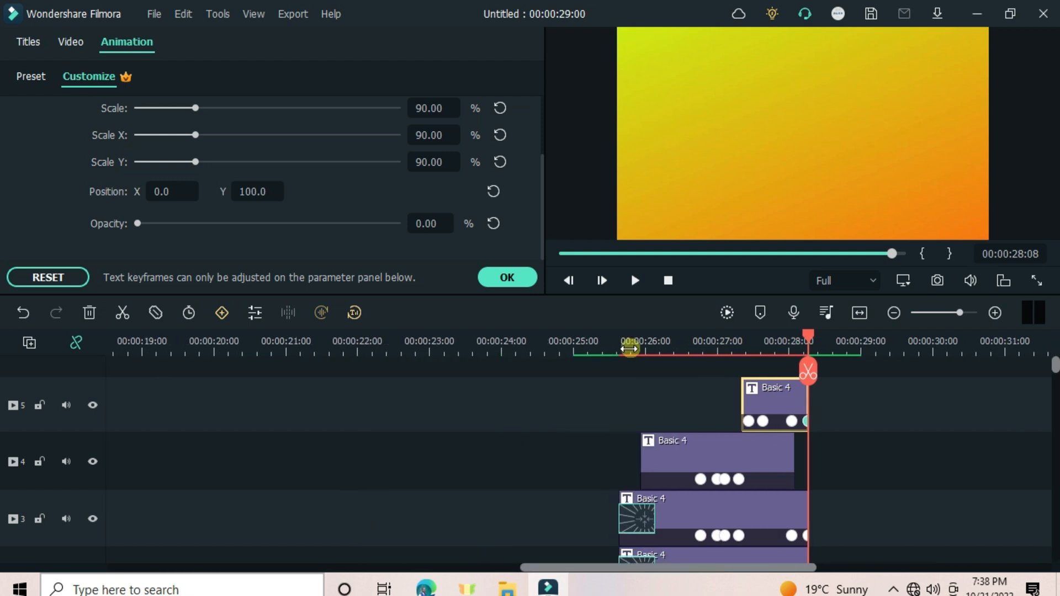
{"action": "left_click", "coordinate": [728, 313]}
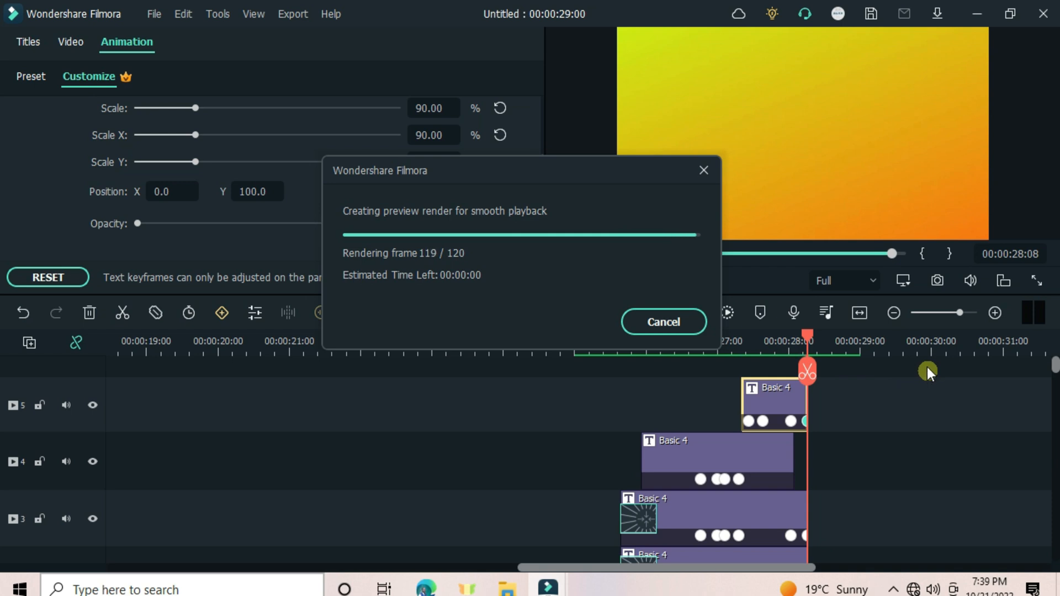
{"action": "scroll", "coordinate": [867, 360], "scroll_direction": "down", "scroll_amount": 1}
{"action": "scroll", "coordinate": [863, 365], "scroll_direction": "down", "scroll_amount": 2}
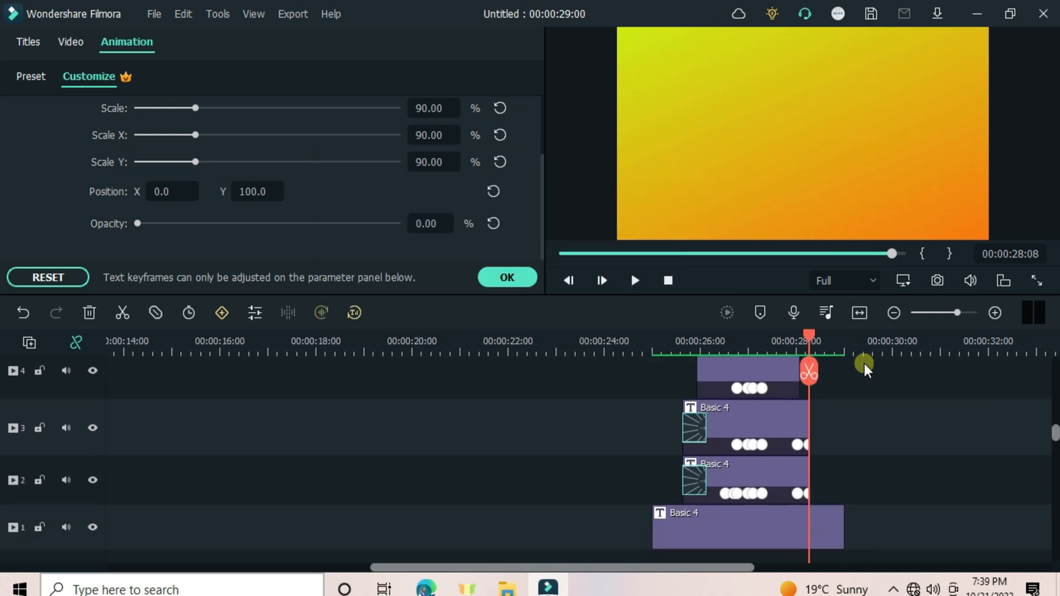
{"action": "left_click", "coordinate": [644, 341]}
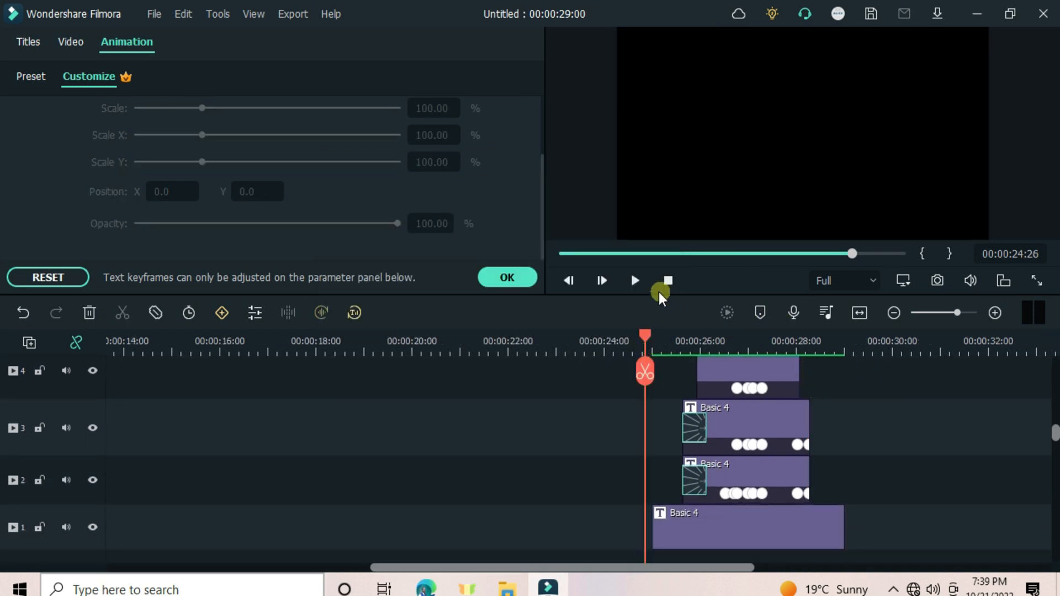
{"action": "left_click", "coordinate": [636, 281]}
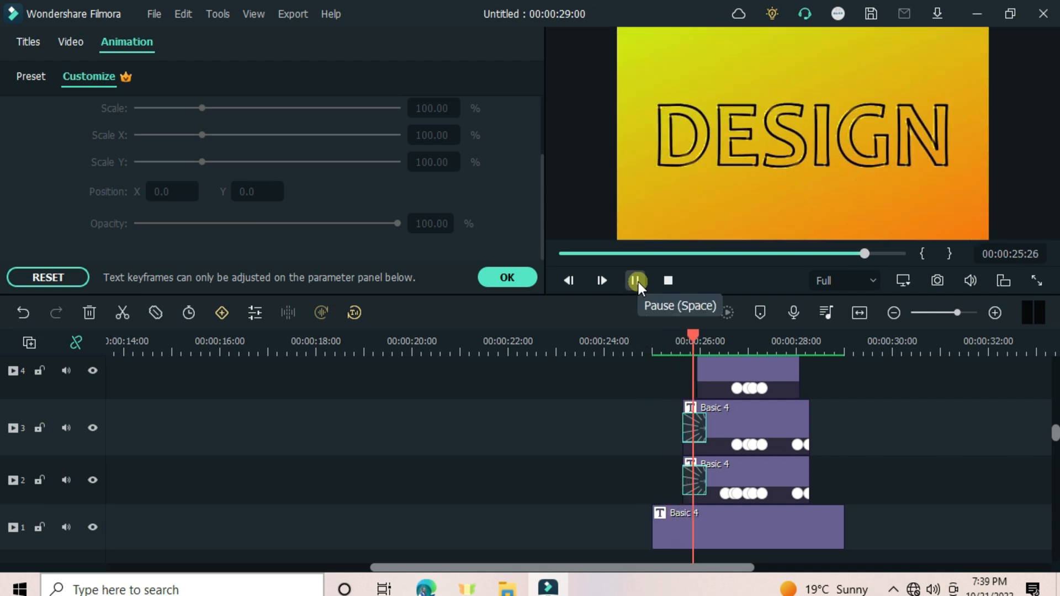